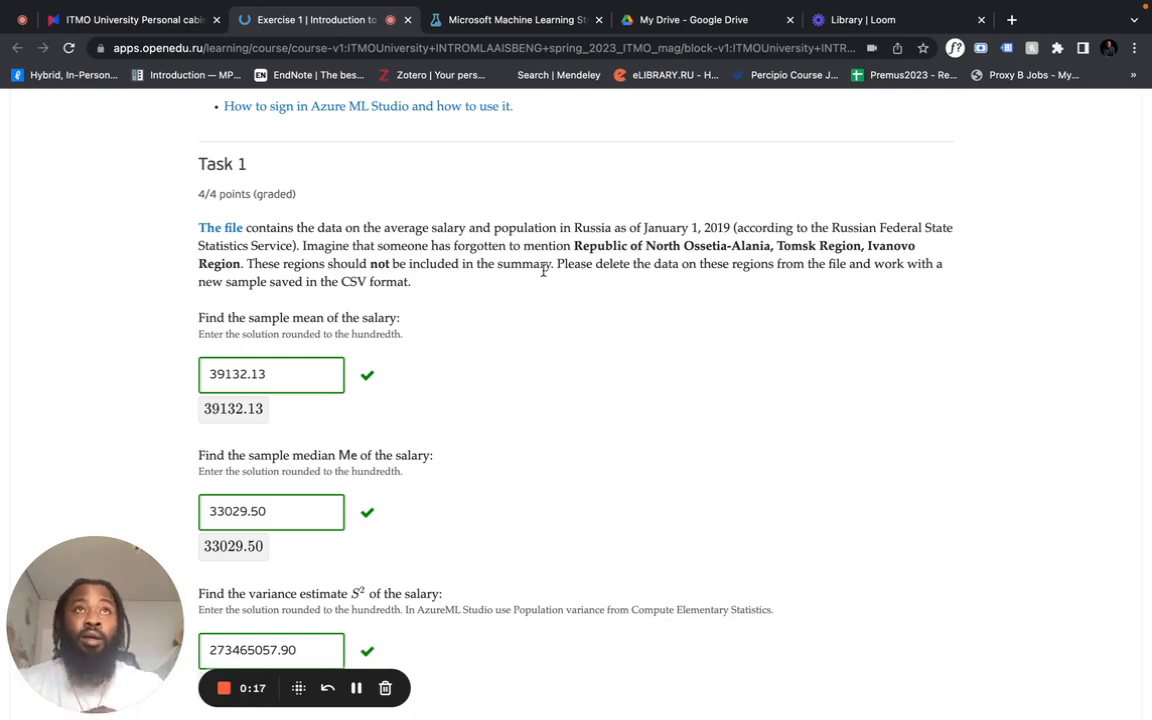
- Download the salary_and_population.csv data file linked in the Task 1 description
{"action": "scroll", "coordinate": [709, 330], "scroll_direction": "down", "scroll_amount": 1}
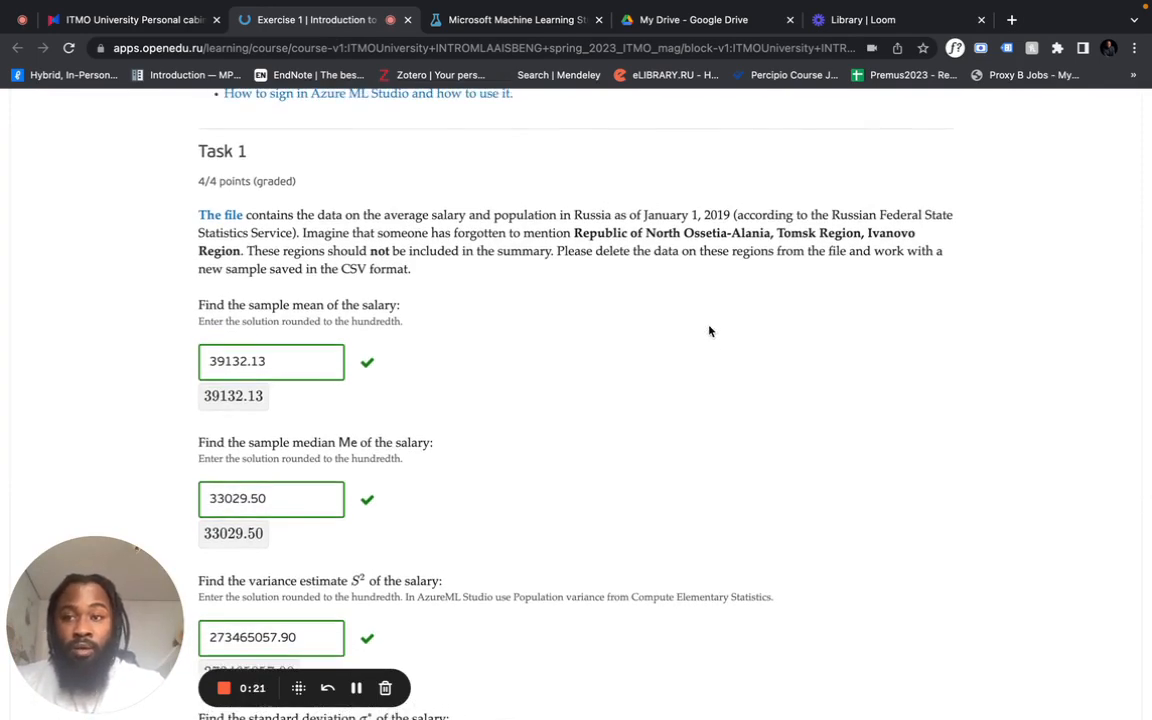
{"action": "left_click_drag", "start_coordinate": [110, 598], "coordinate": [658, 275]}
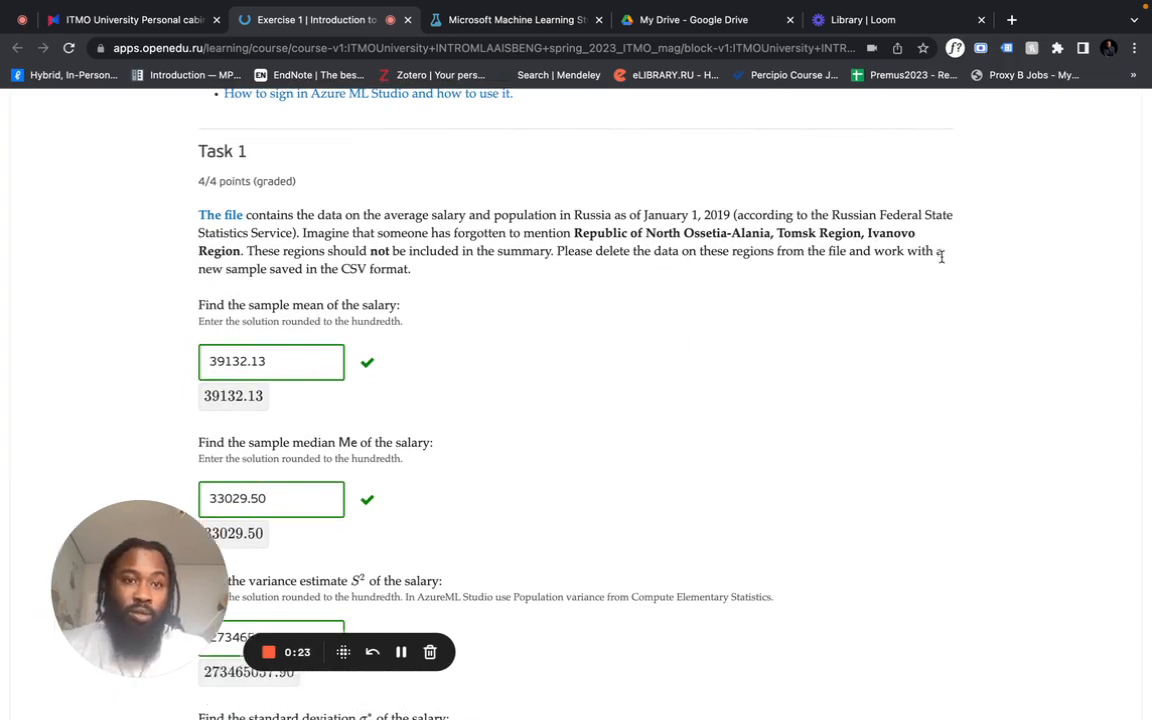
{"action": "left_click_drag", "start_coordinate": [148, 585], "coordinate": [799, 358]}
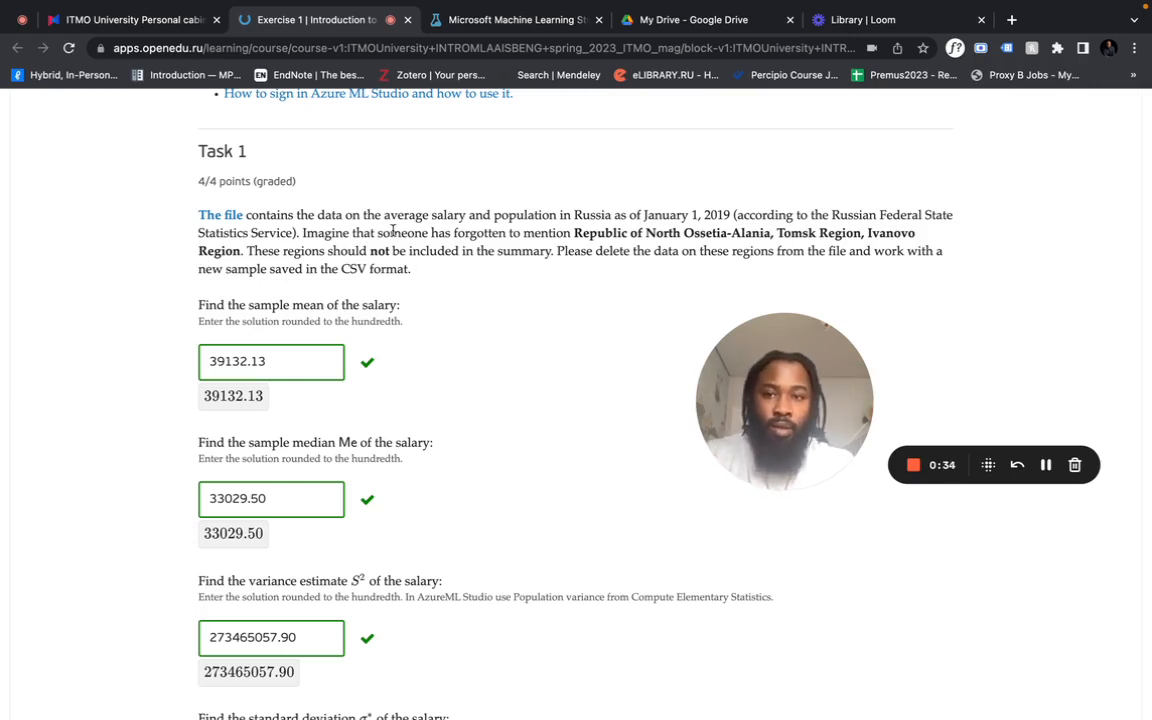
{"action": "right_click", "coordinate": [238, 216]}
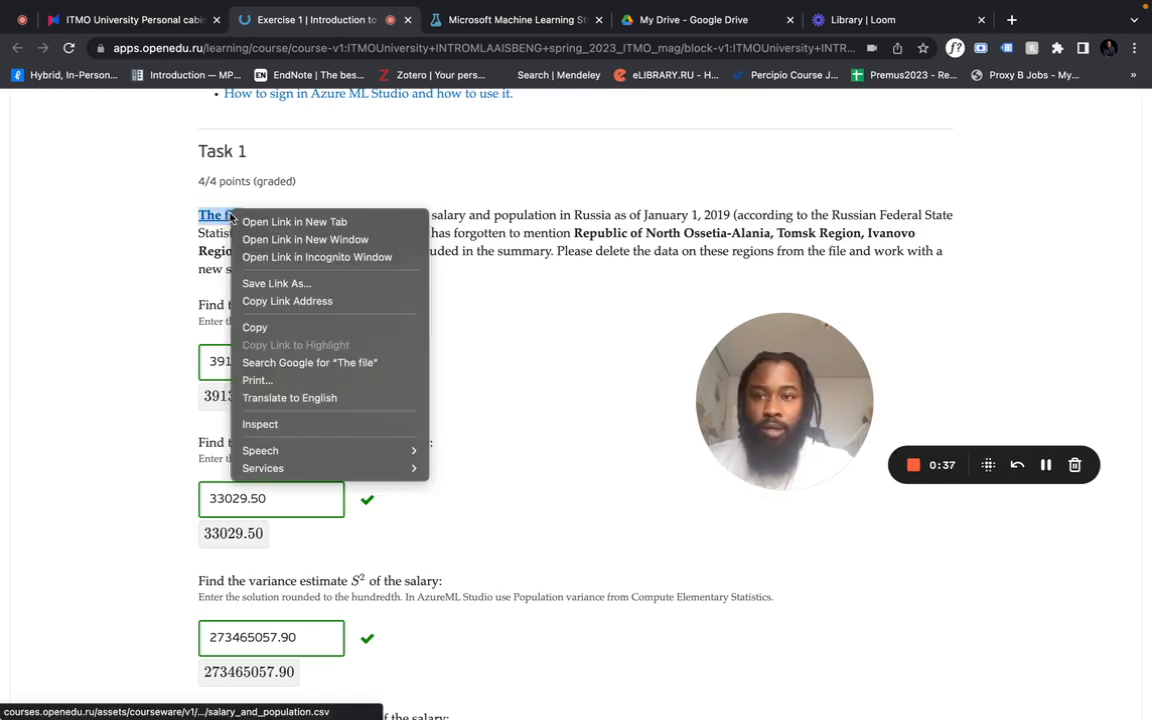
{"action": "left_click", "coordinate": [290, 222]}
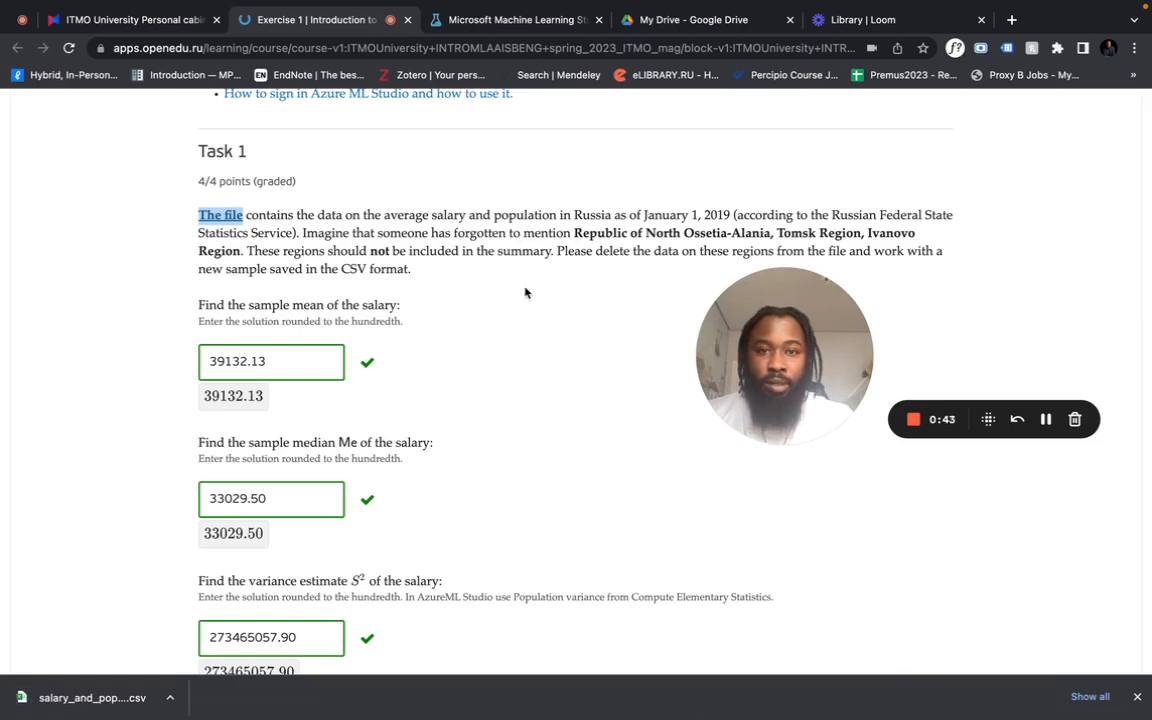
{"action": "scroll", "coordinate": [525, 291], "scroll_direction": "down", "scroll_amount": 1}
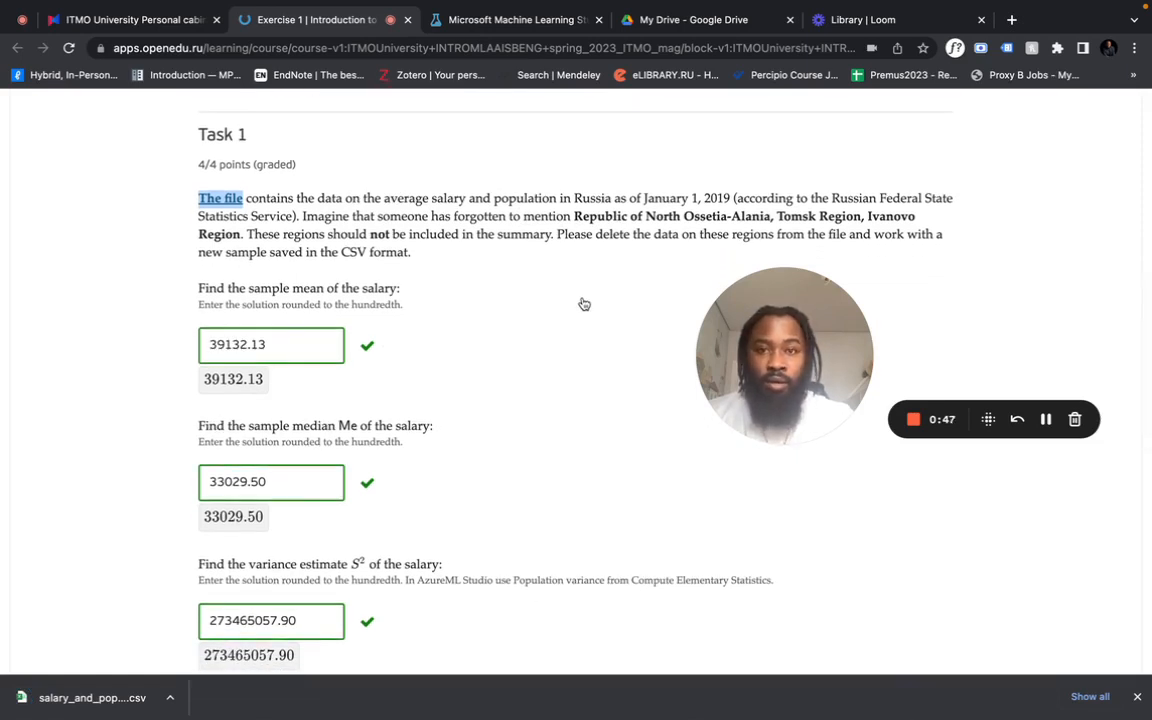
{"action": "mouse_move", "coordinate": [737, 350]}
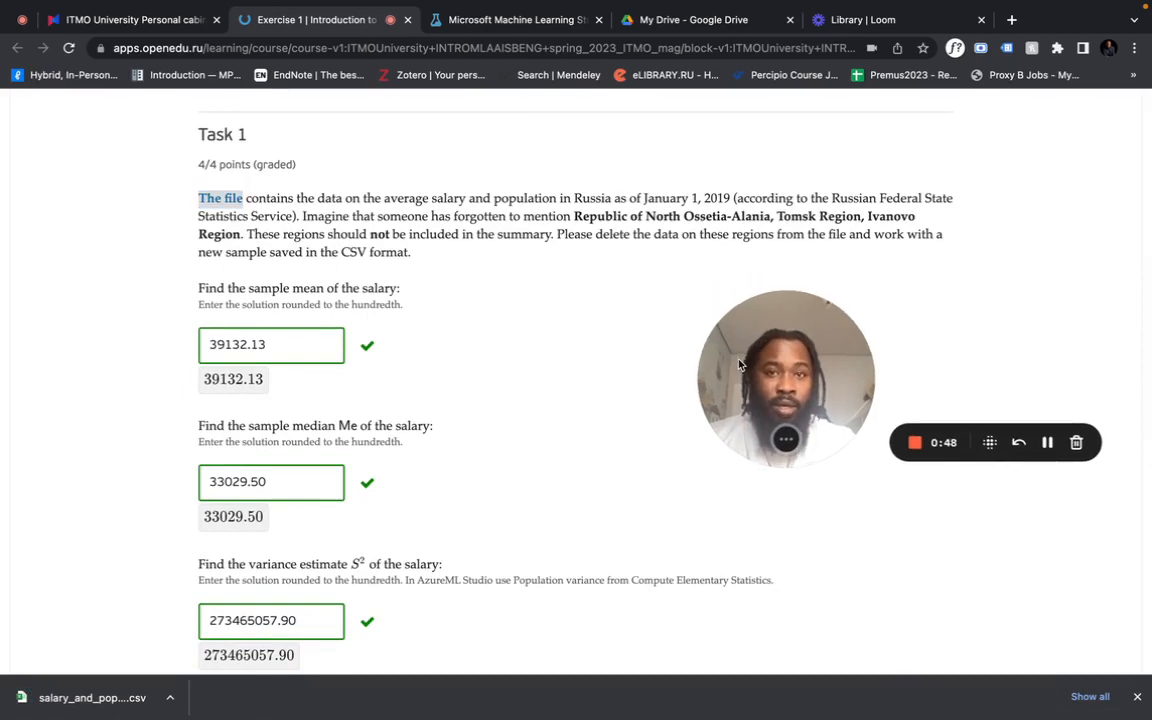
- Switch to Google Drive and create a new folder named "Exercise 1" in My Drive
{"action": "left_click", "coordinate": [692, 19]}
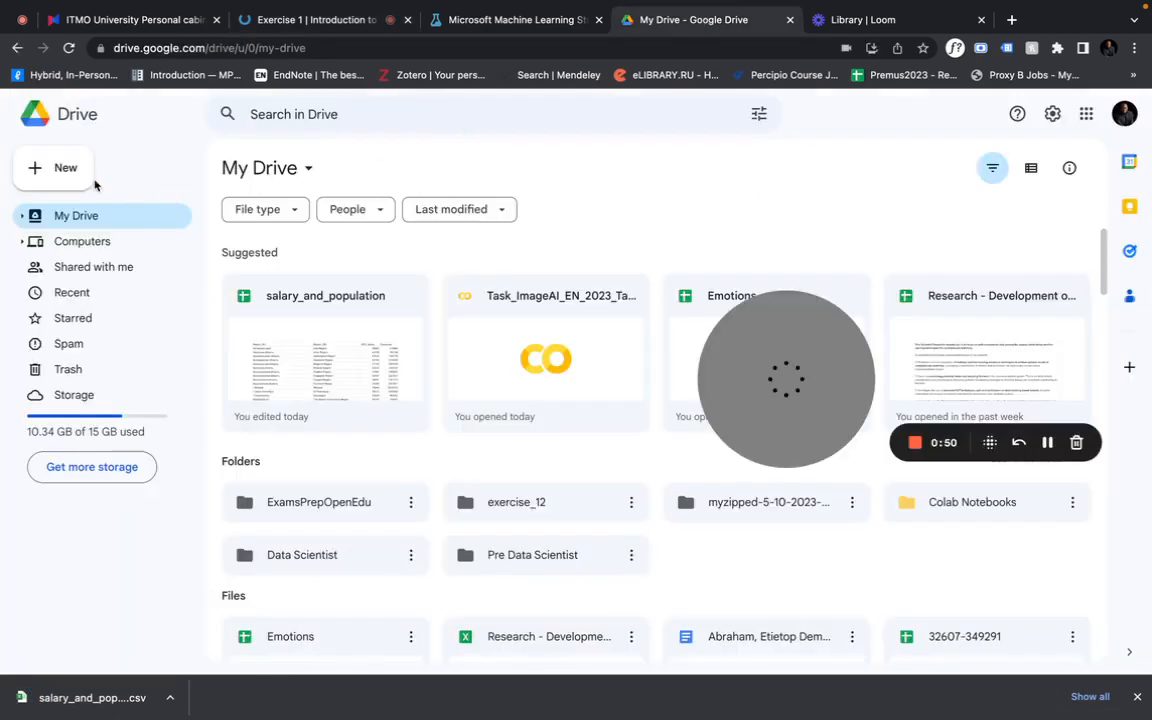
{"action": "left_click", "coordinate": [58, 168]}
{"action": "left_click", "coordinate": [128, 181]}
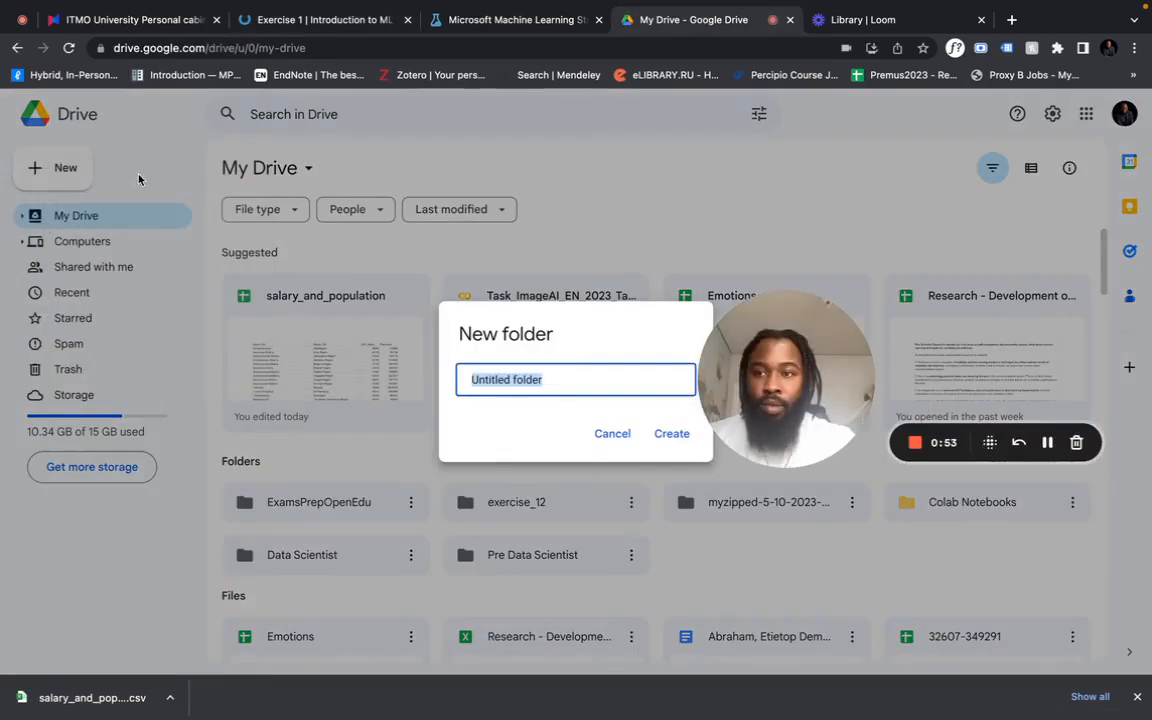
{"action": "type", "text": "E"}
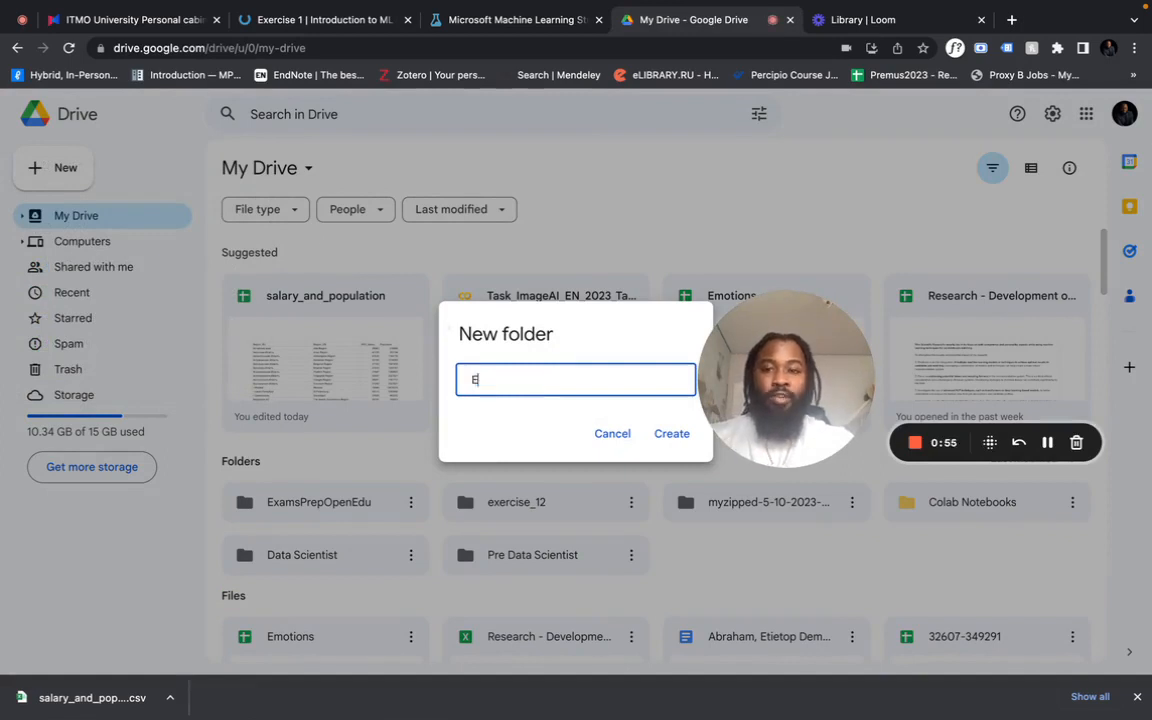
{"action": "type", "text": "xercise 1"}
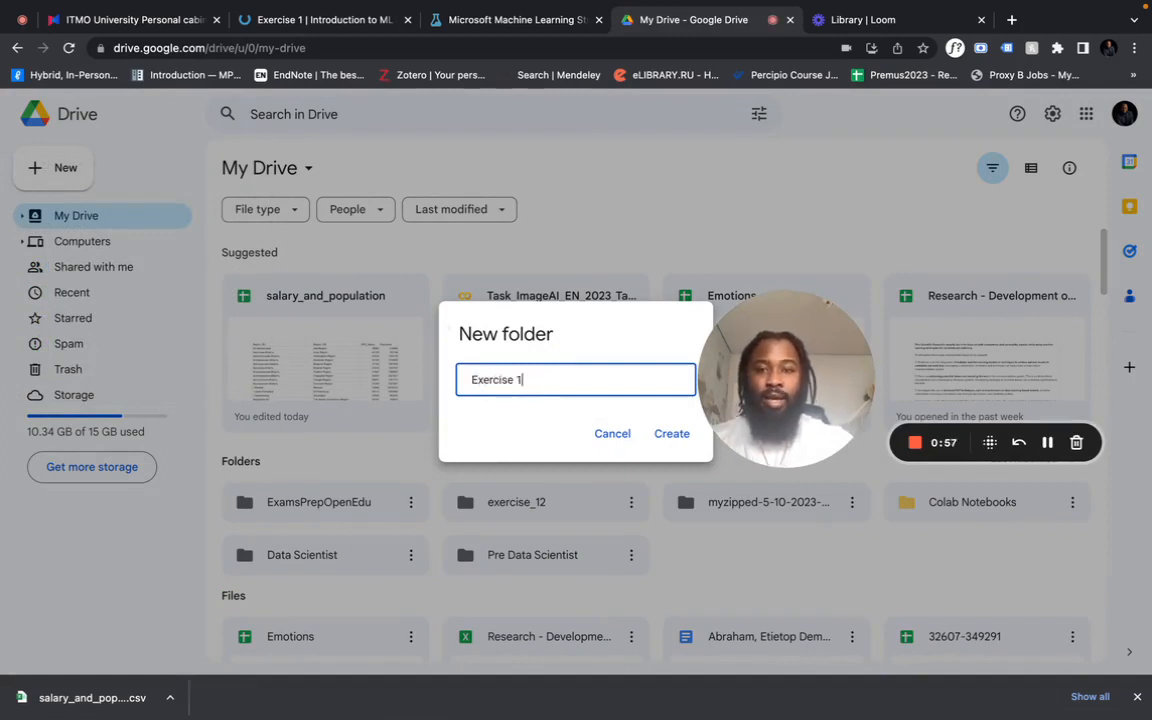
{"action": "left_click", "coordinate": [671, 433]}
{"action": "left_click_drag", "start_coordinate": [768, 383], "coordinate": [1003, 189]}
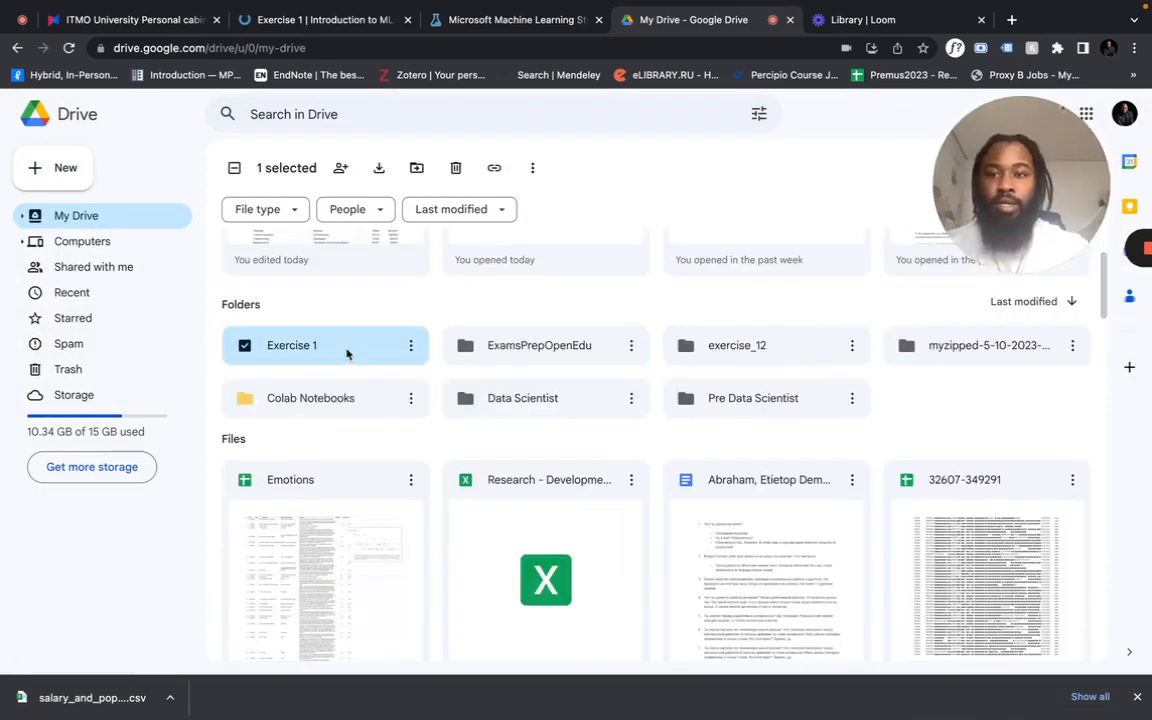
- Upload salary_and_population (2).csv from Downloads into the Exercise 1 folder
{"action": "double_click", "coordinate": [350, 350]}
{"action": "left_click", "coordinate": [82, 176]}
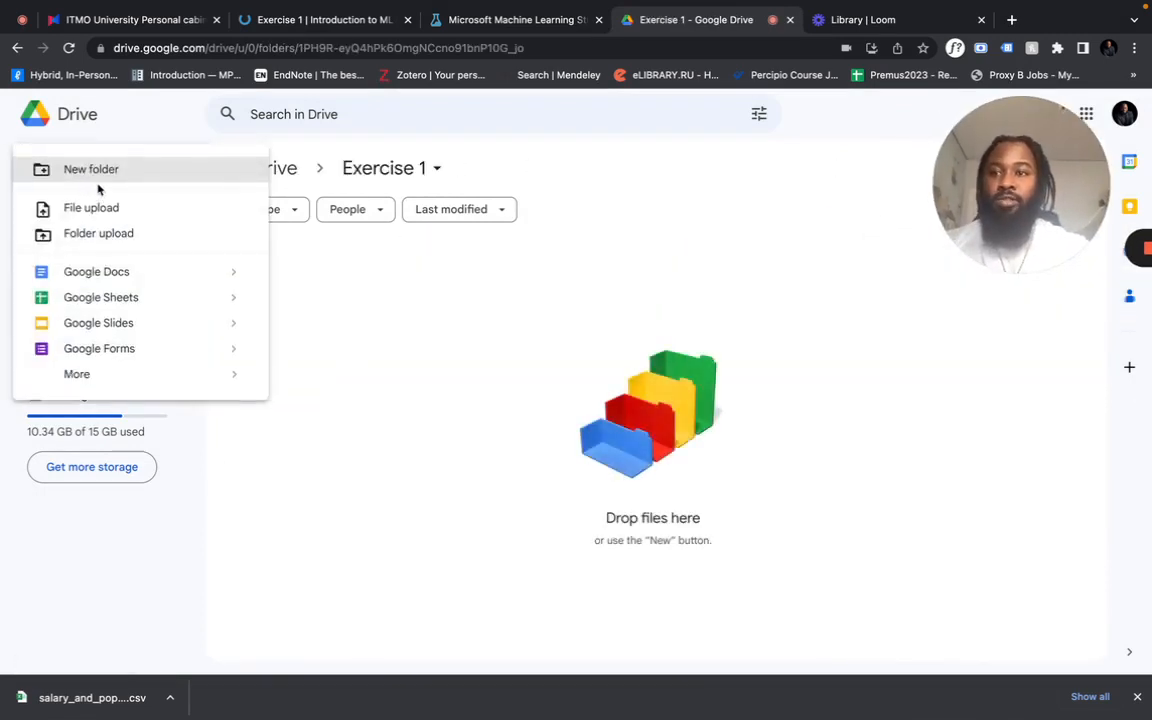
{"action": "left_click", "coordinate": [105, 208]}
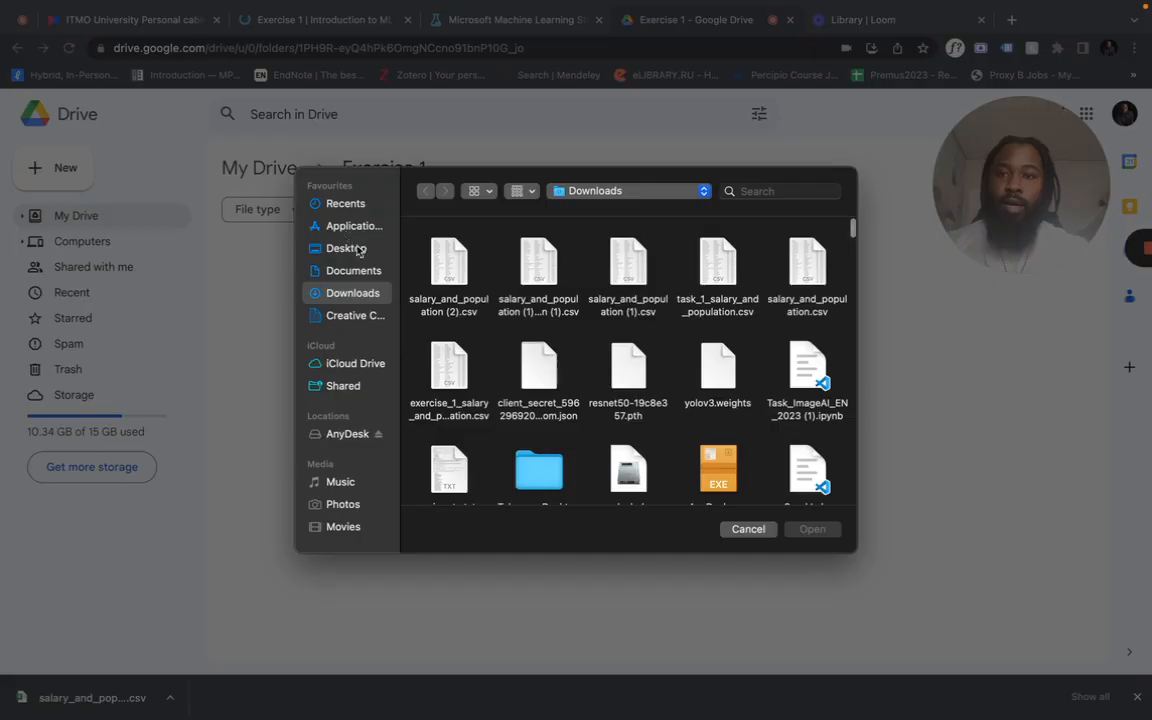
{"action": "double_click", "coordinate": [433, 261]}
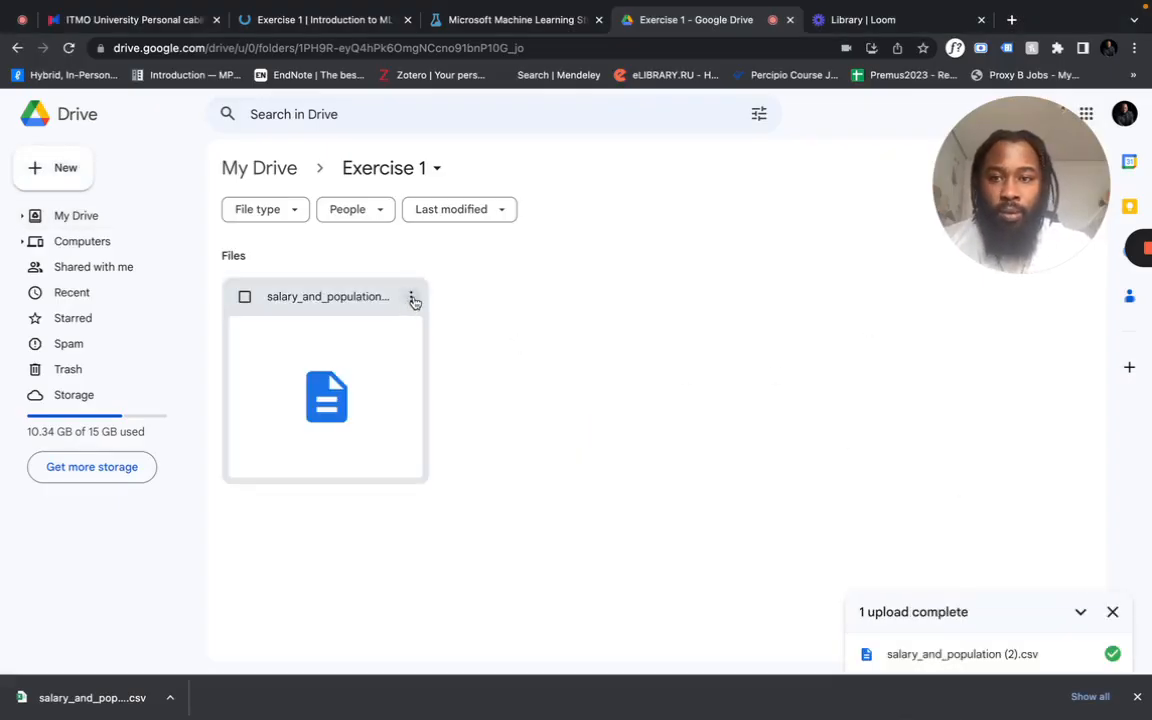
- Open the uploaded salary_and_population (2).csv file with Google Sheets
{"action": "left_click", "coordinate": [413, 299]}
{"action": "mouse_move", "coordinate": [558, 328]}
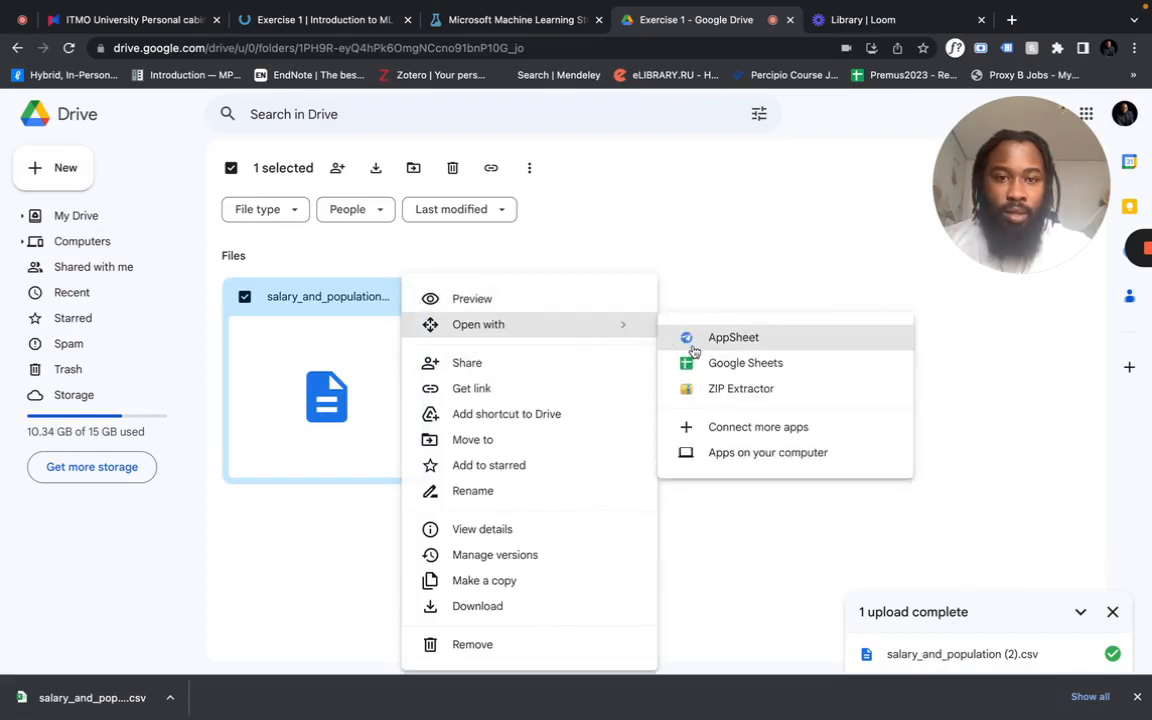
{"action": "left_click", "coordinate": [712, 363]}
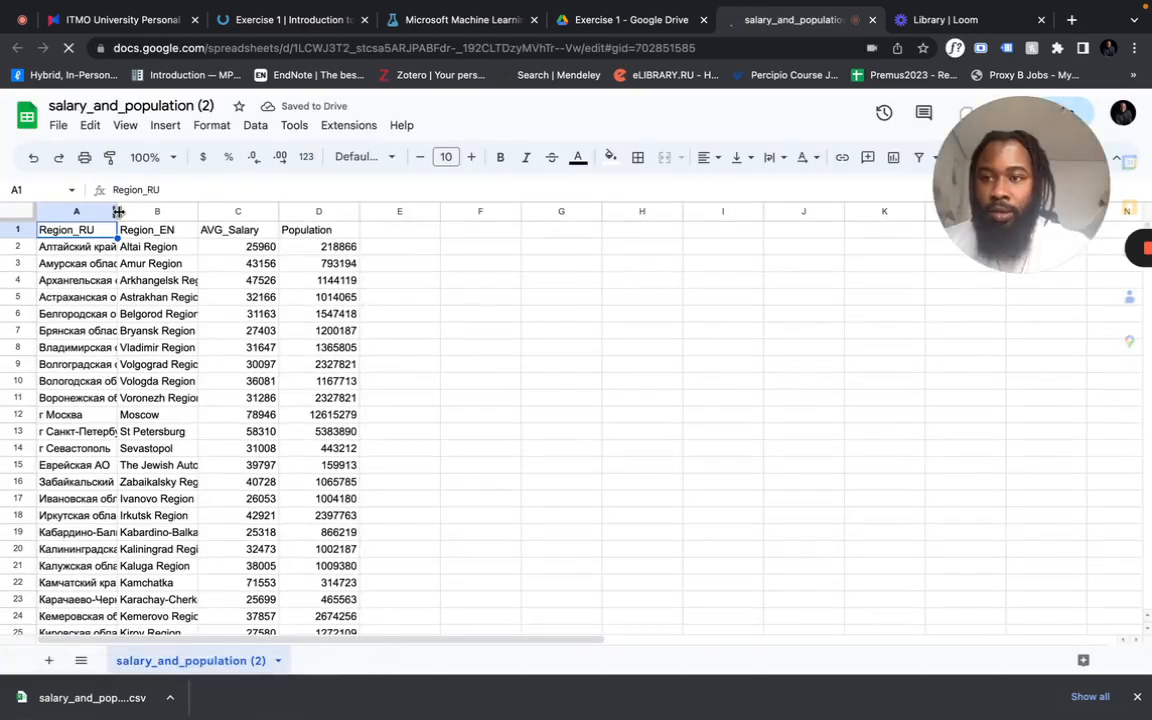
- Widen the Region_RU and Region_EN columns to fit their region names
{"action": "left_click_drag", "start_coordinate": [117, 211], "coordinate": [210, 212]}
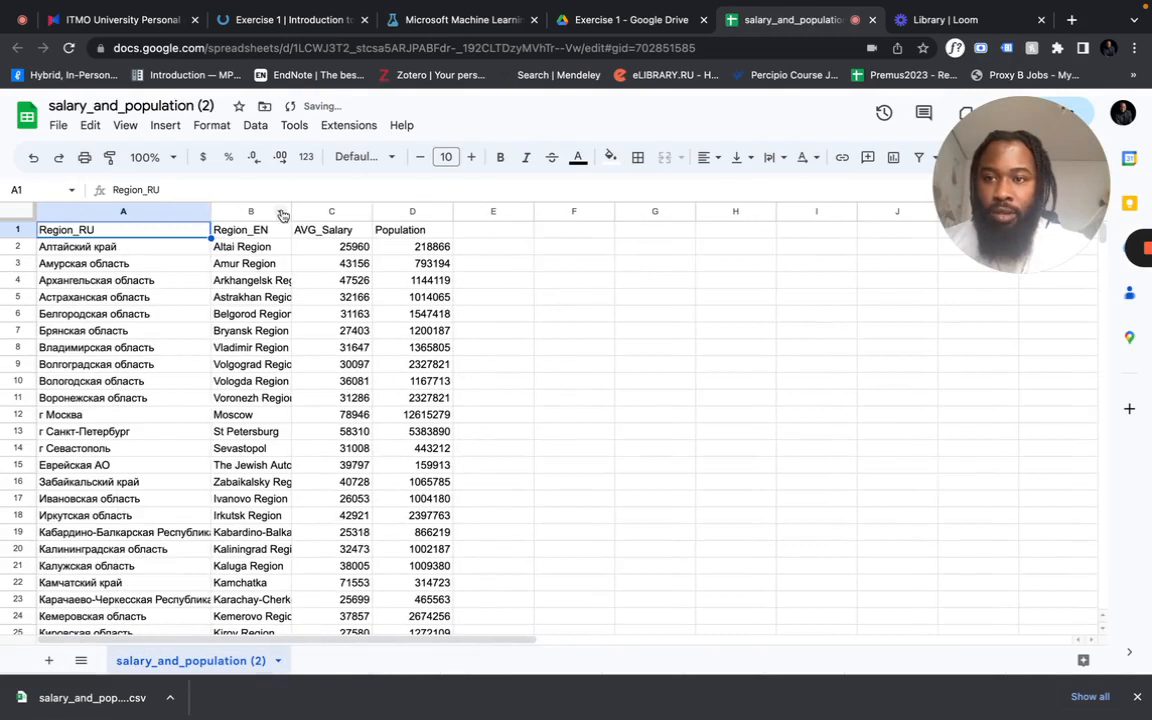
{"action": "left_click_drag", "start_coordinate": [290, 211], "coordinate": [389, 213]}
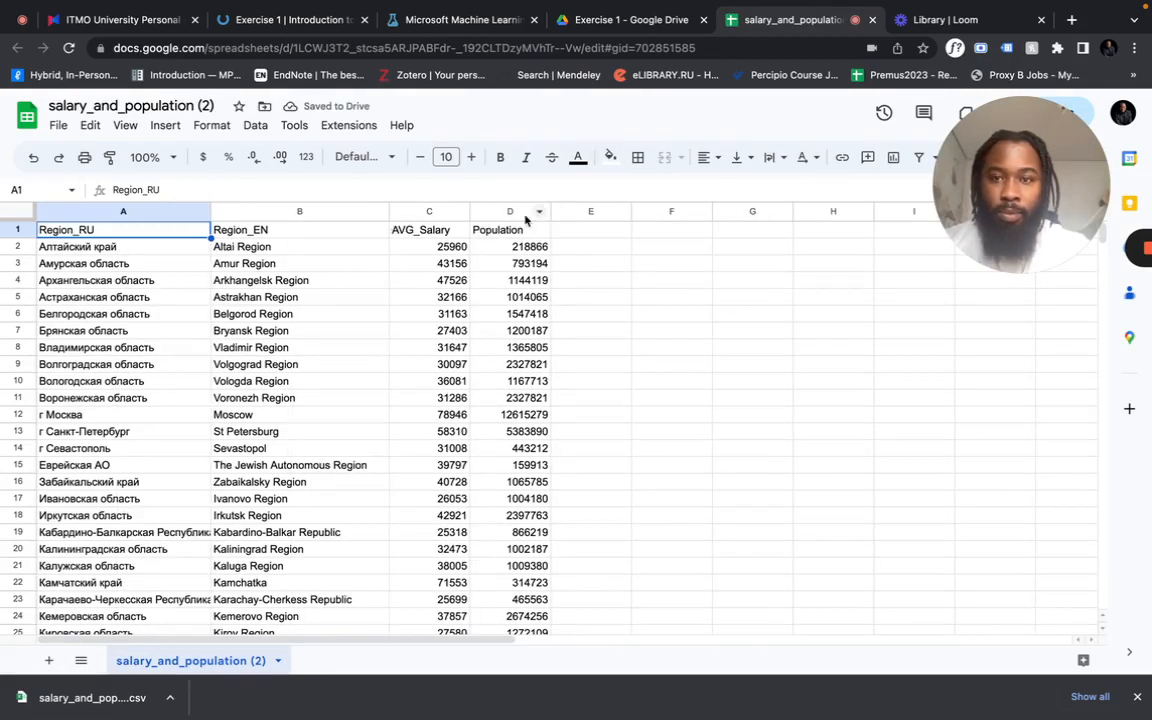
{"action": "left_click", "coordinate": [155, 280]}
{"action": "left_click", "coordinate": [267, 265]}
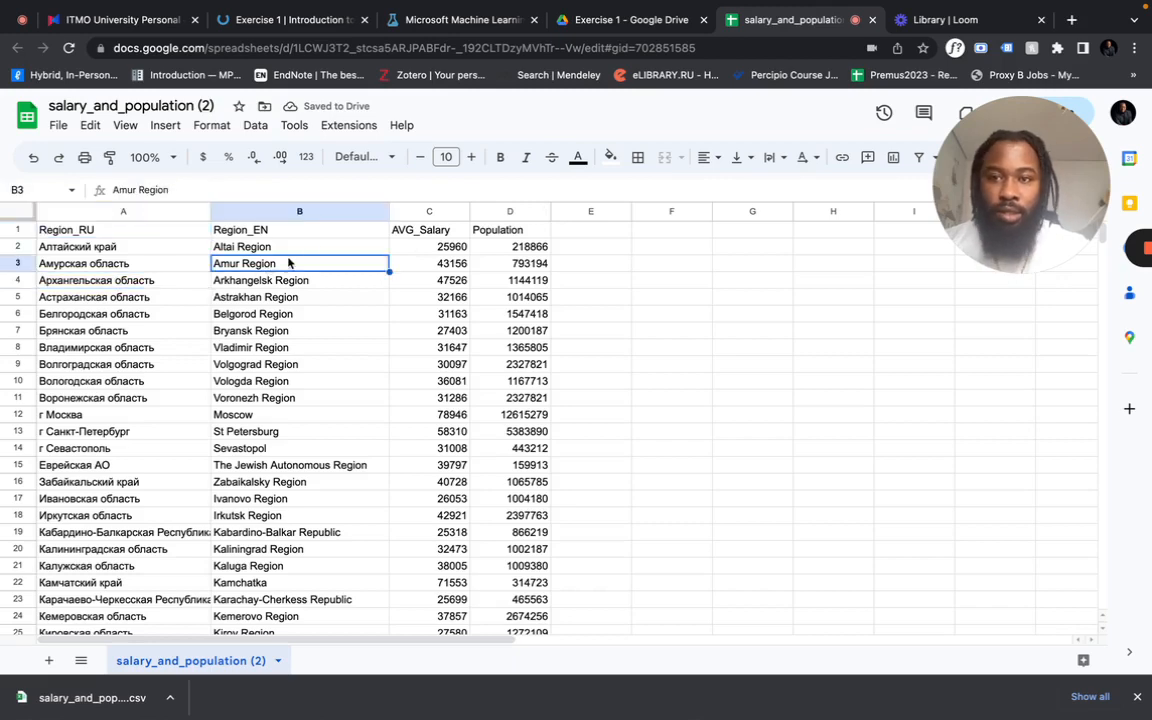
- Return to the course page and copy the region name "Republic of North Ossetia-Alania" from the Task 1 description
{"action": "left_click", "coordinate": [300, 20]}
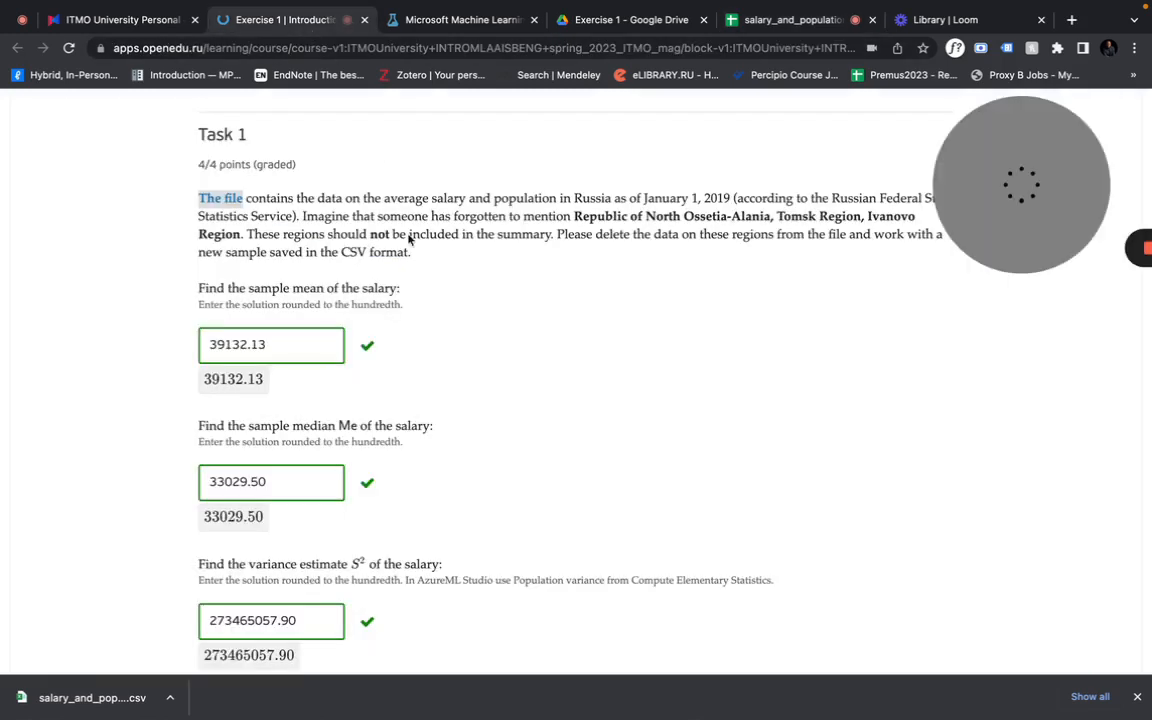
{"action": "left_click_drag", "start_coordinate": [1008, 240], "coordinate": [1008, 390]}
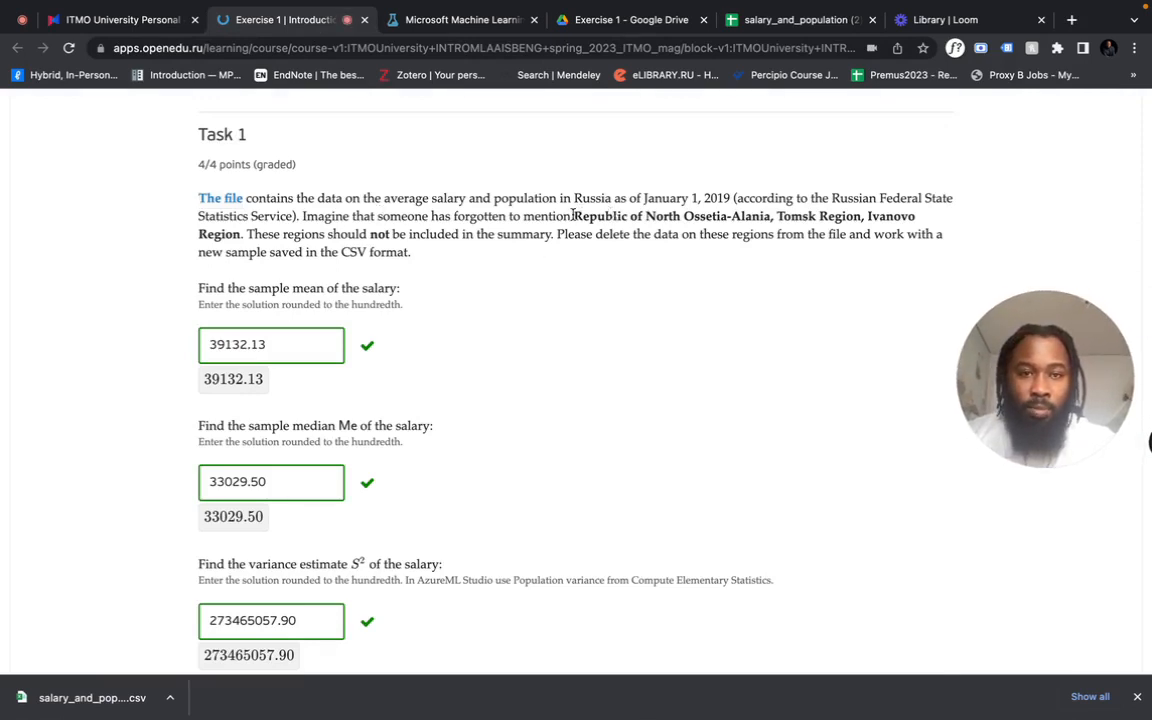
{"action": "left_click_drag", "start_coordinate": [573, 216], "coordinate": [357, 234]}
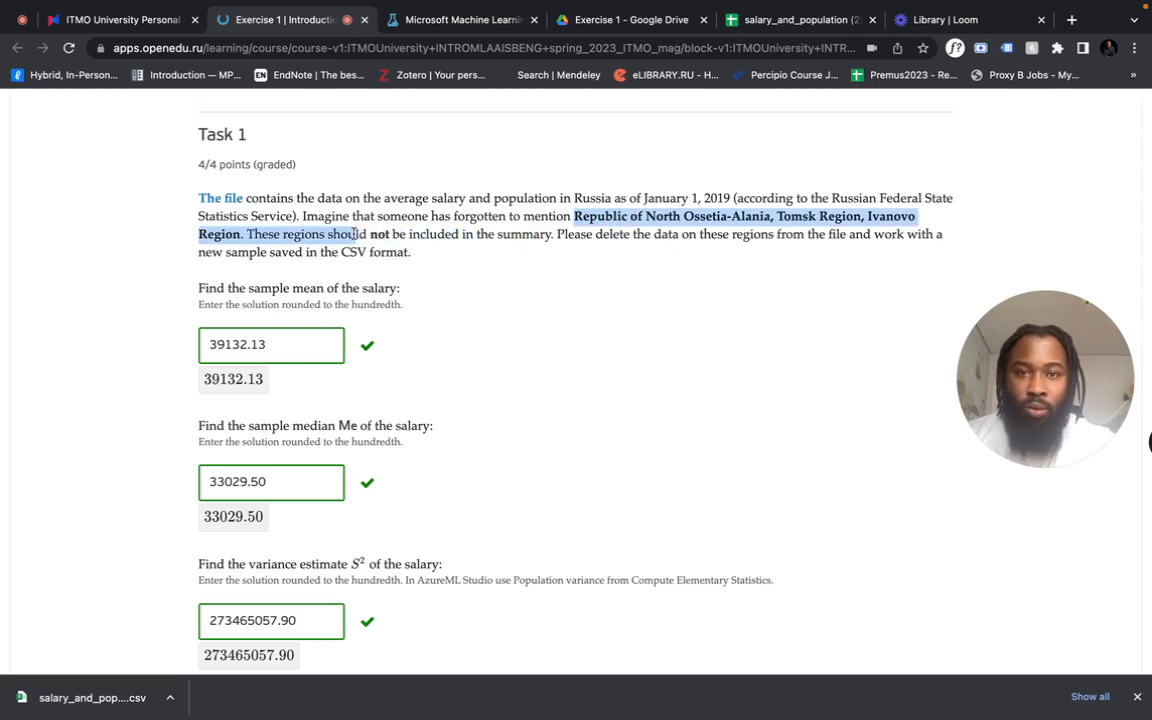
{"action": "left_click", "coordinate": [653, 218]}
{"action": "left_click_drag", "start_coordinate": [576, 216], "coordinate": [771, 216]}
{"action": "key", "text": "ctrl+c"}
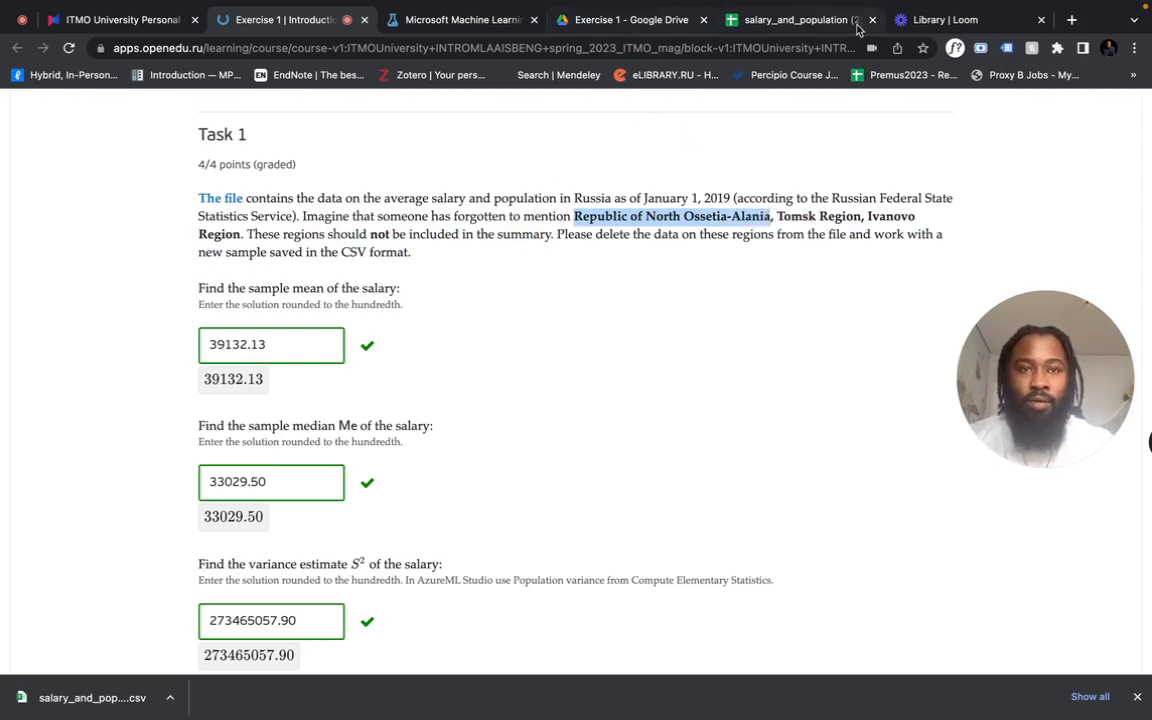
- Search the salary_and_population (2) spreadsheet for "Republic of North Ossetia-Alania"
{"action": "left_click", "coordinate": [795, 20]}
{"action": "left_click", "coordinate": [612, 289]}
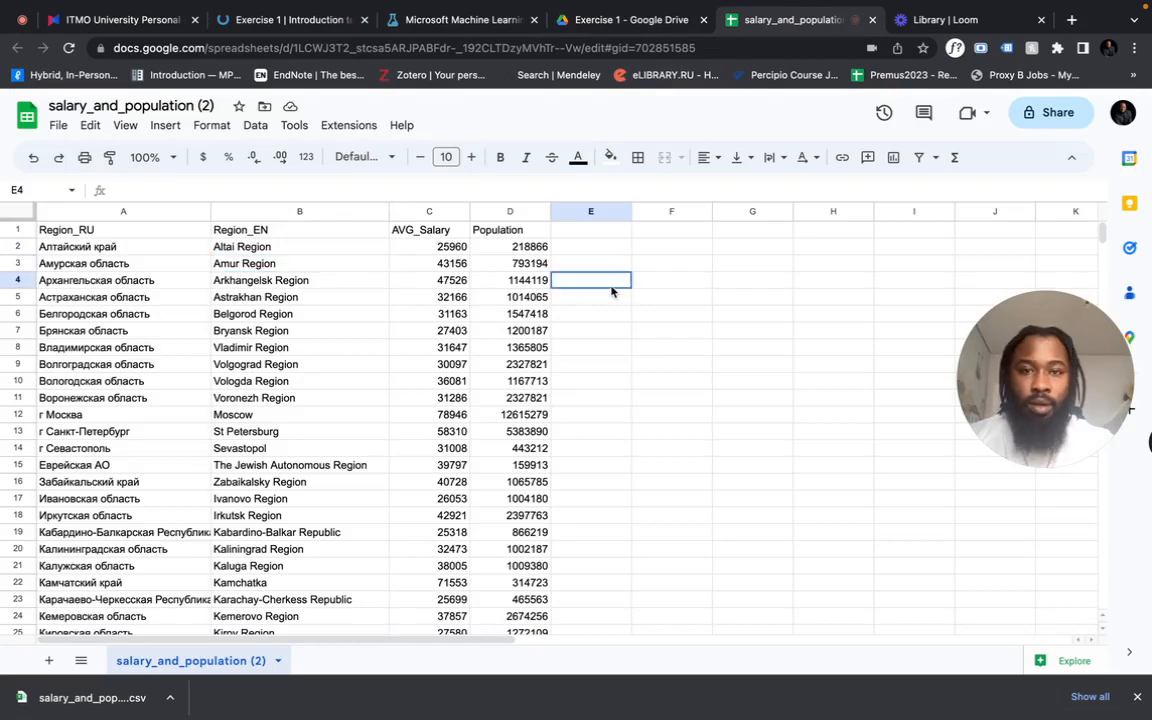
{"action": "key", "text": "ctrl+f"}
{"action": "key", "text": "ctrl+v"}
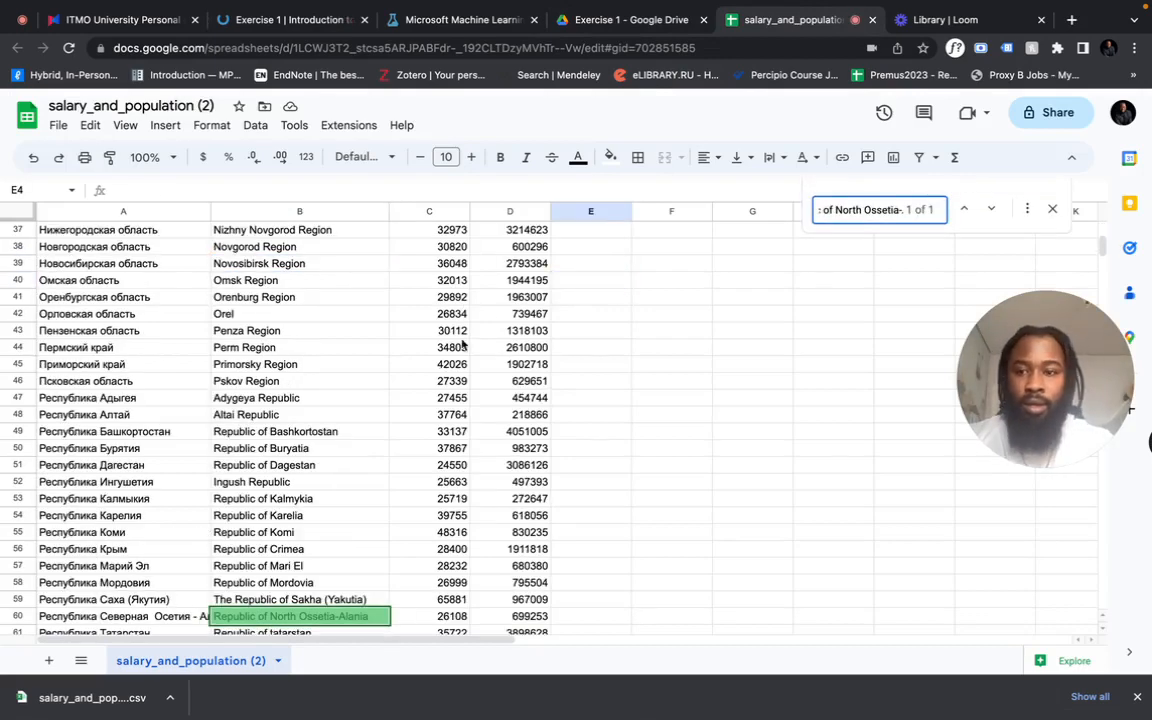
{"action": "scroll", "coordinate": [462, 344], "scroll_direction": "down", "scroll_amount": 2}
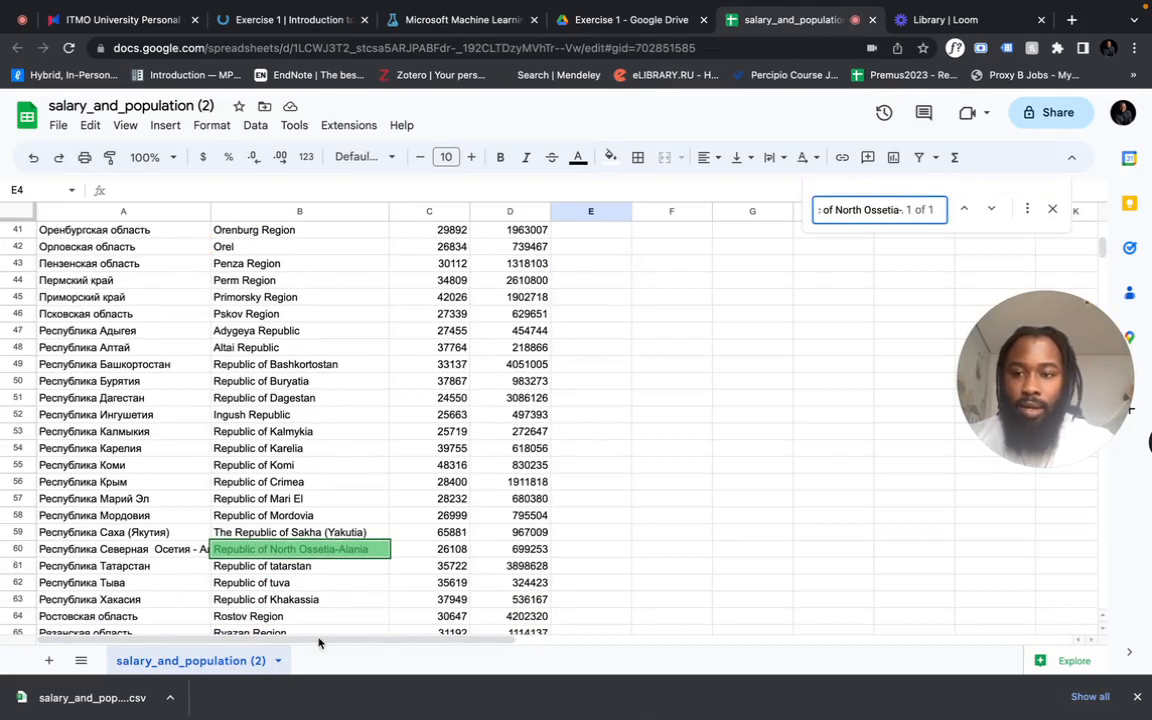
- Duplicate the salary_and_population (2) sheet within the spreadsheet
{"action": "left_click", "coordinate": [280, 661]}
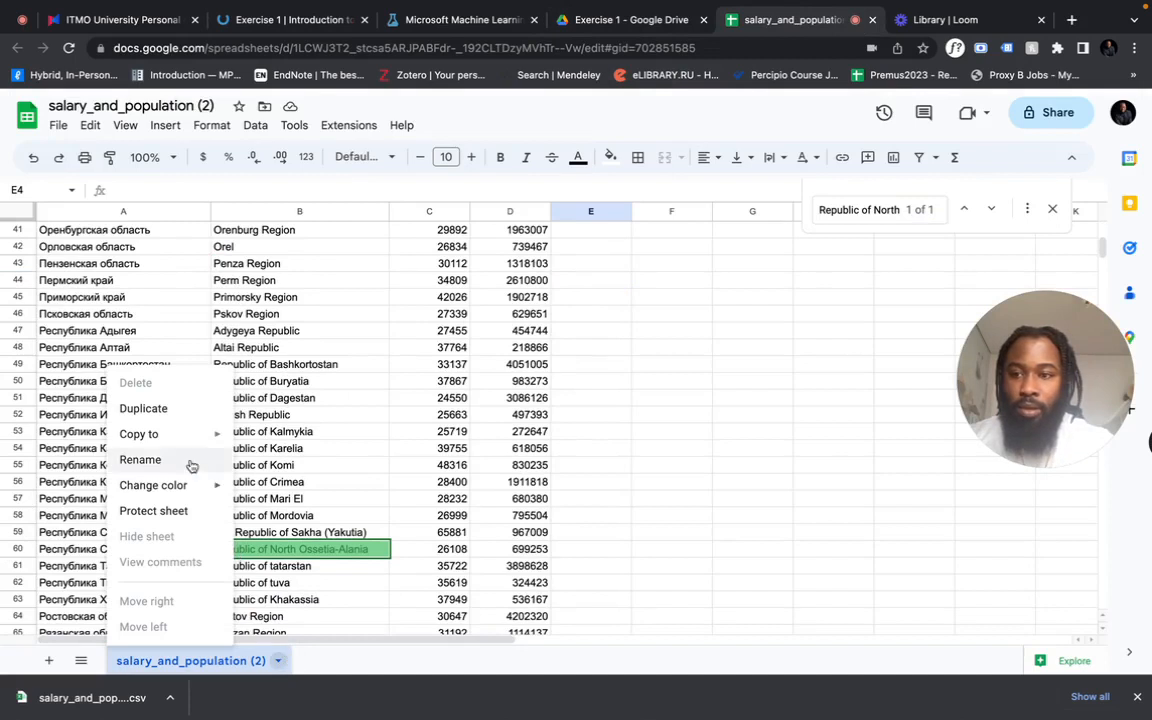
{"action": "left_click", "coordinate": [444, 515]}
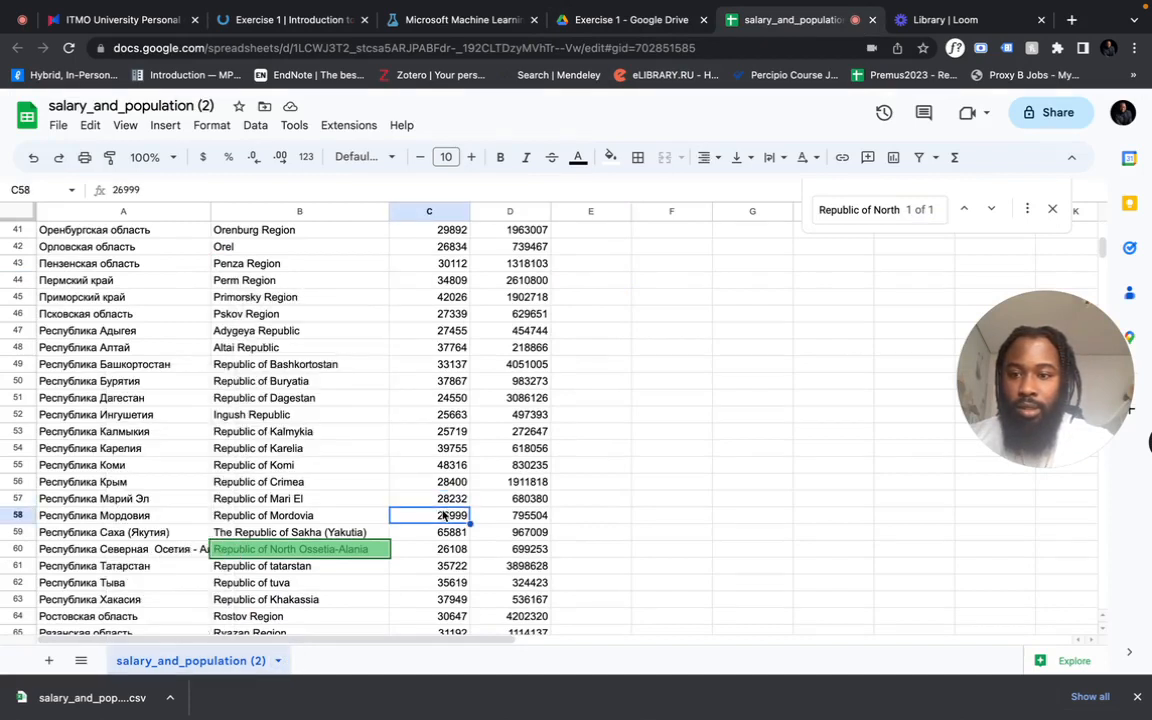
{"action": "left_click", "coordinate": [277, 663]}
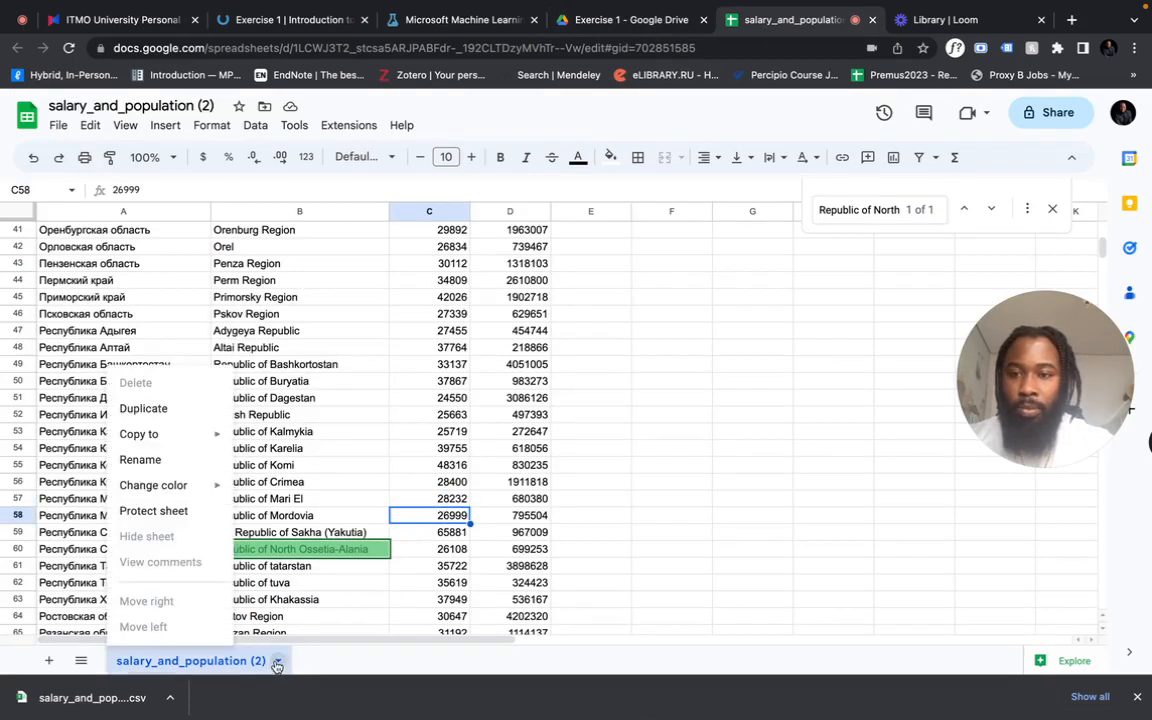
{"action": "left_click", "coordinate": [193, 419]}
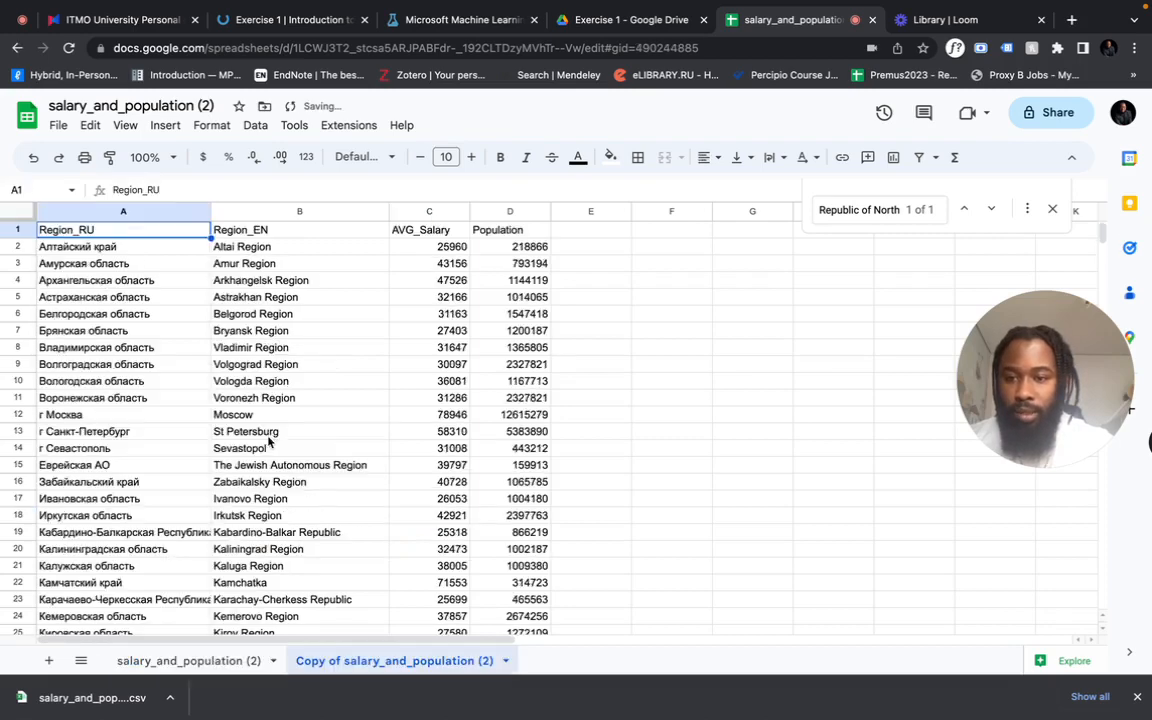
- Rename the duplicated sheet as exercise_1_salary_population
{"action": "double_click", "coordinate": [410, 662]}
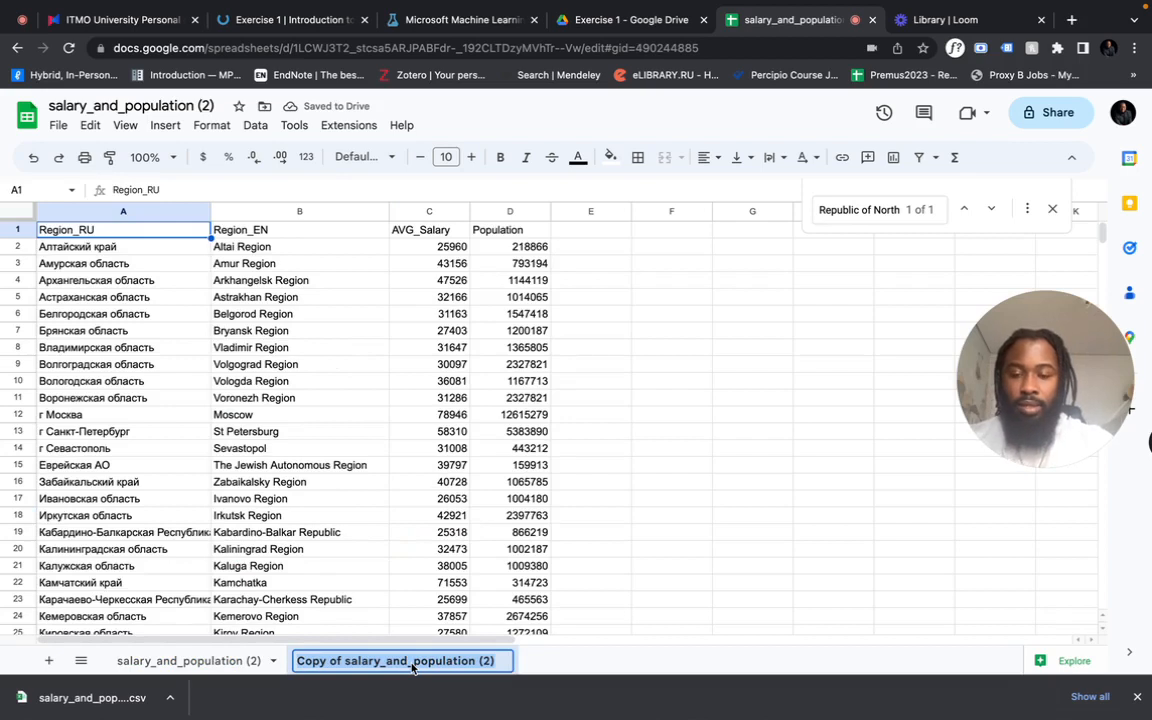
{"action": "type", "text": "s"}
{"action": "type", "text": "xerc"}
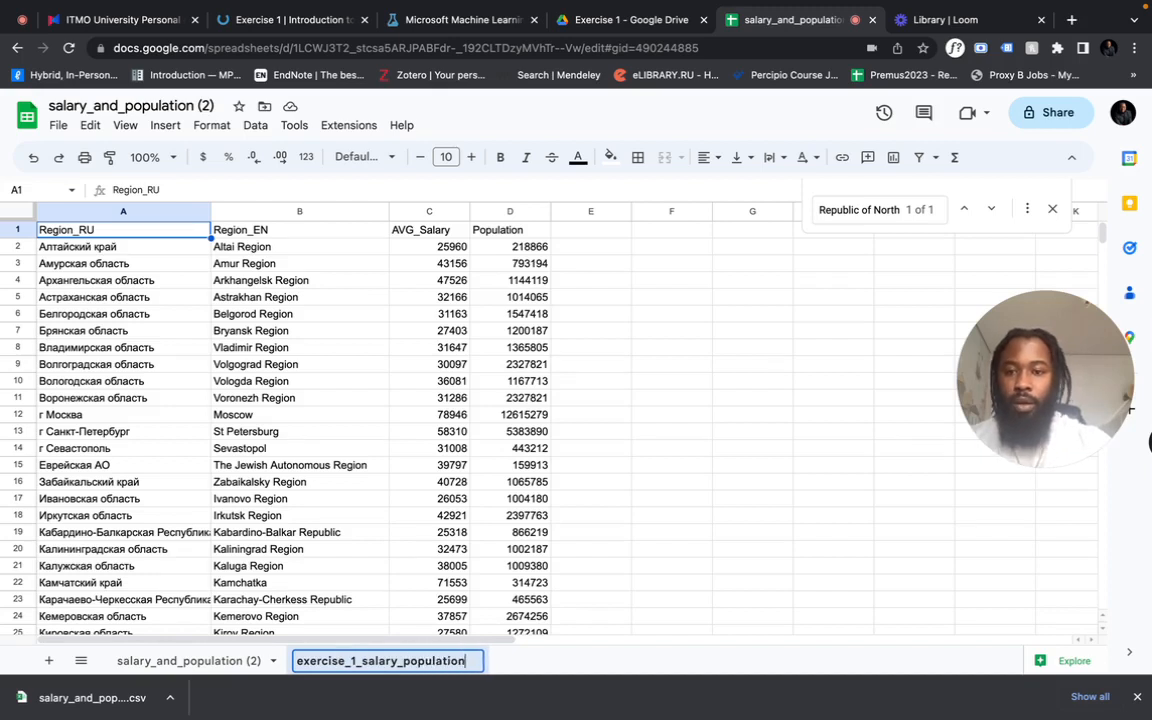
{"action": "left_click", "coordinate": [446, 549]}
- Find "Republic of North Ossetia-Alania" in the exercise_1_salary_population sheet
{"action": "key", "text": "ctrl+f"}
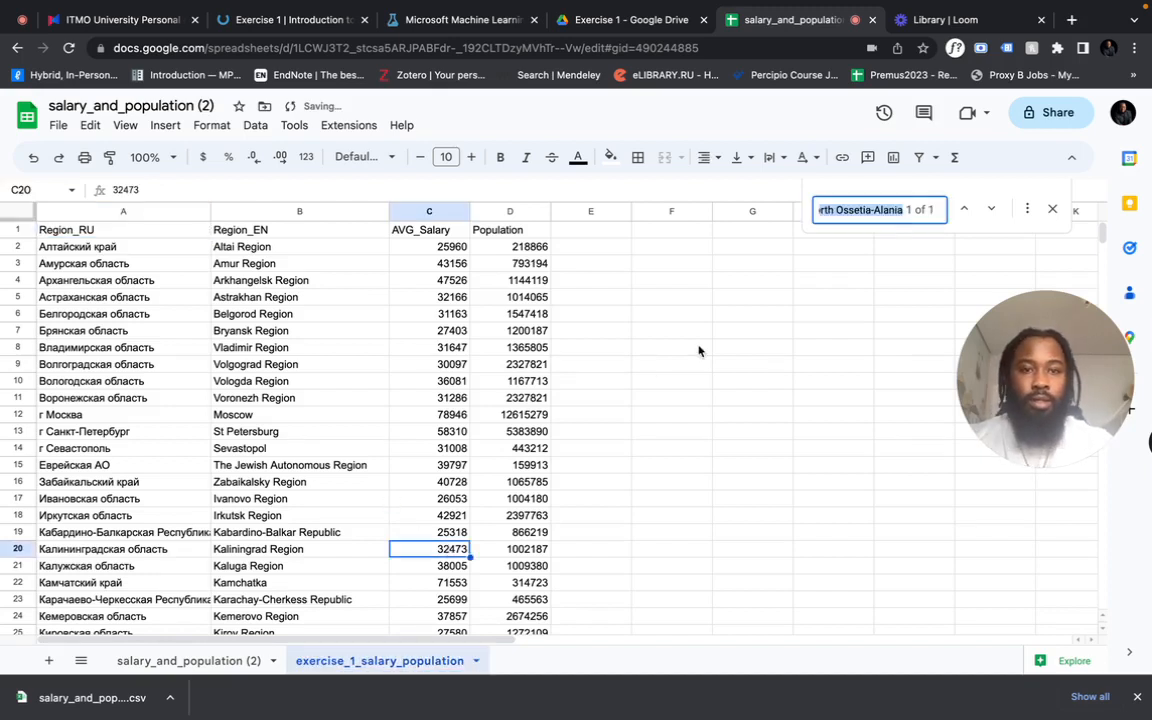
{"action": "left_click", "coordinate": [875, 212]}
{"action": "key", "text": "Return"}
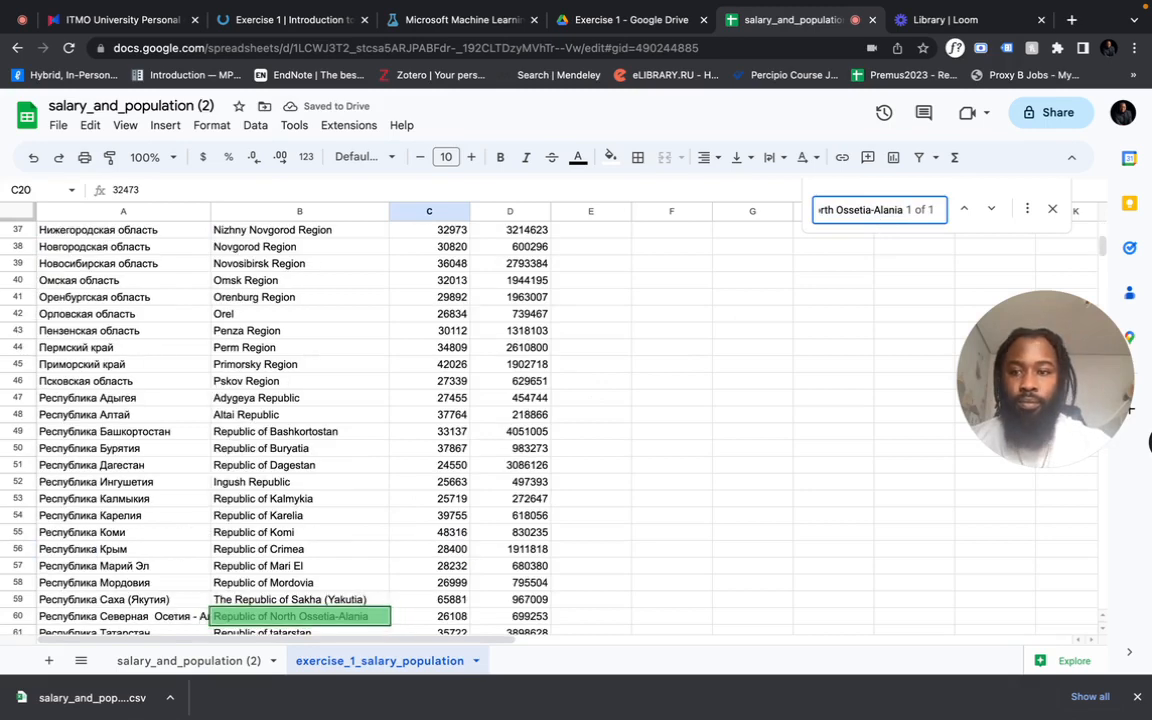
- Delete the Republic of North Ossetia-Alania row from the exercise_1_salary_population sheet
{"action": "scroll", "coordinate": [181, 460], "scroll_direction": "down", "scroll_amount": 2}
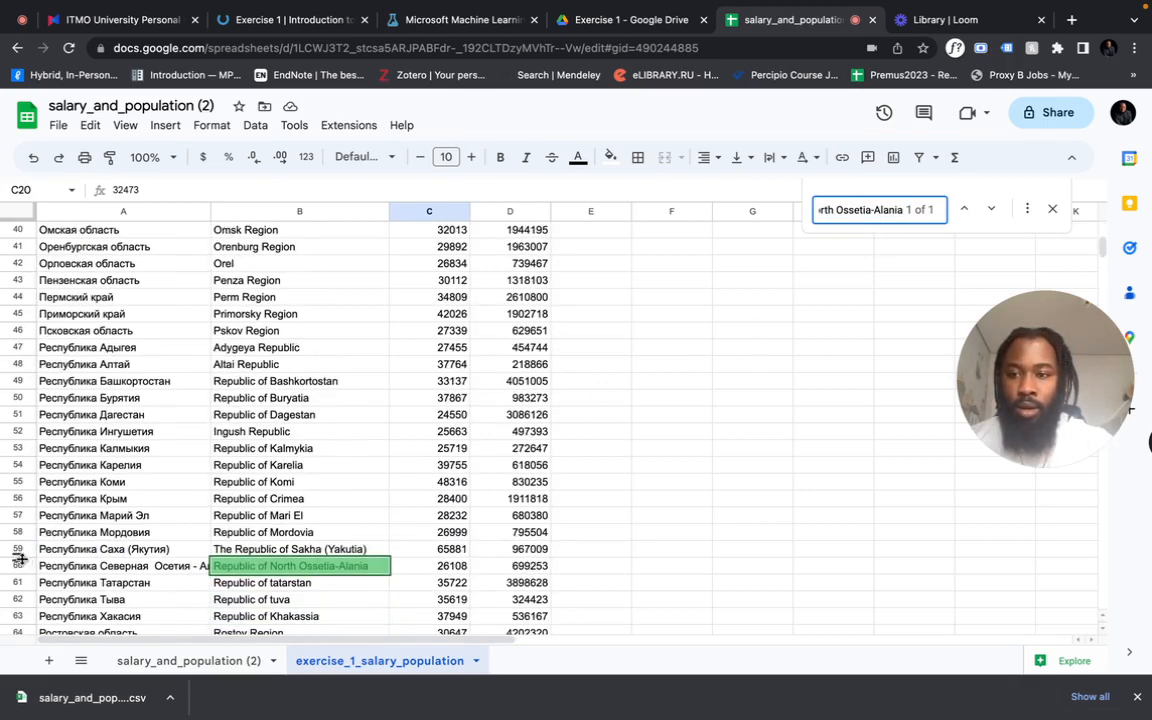
{"action": "left_click", "coordinate": [18, 566]}
{"action": "right_click", "coordinate": [18, 566]}
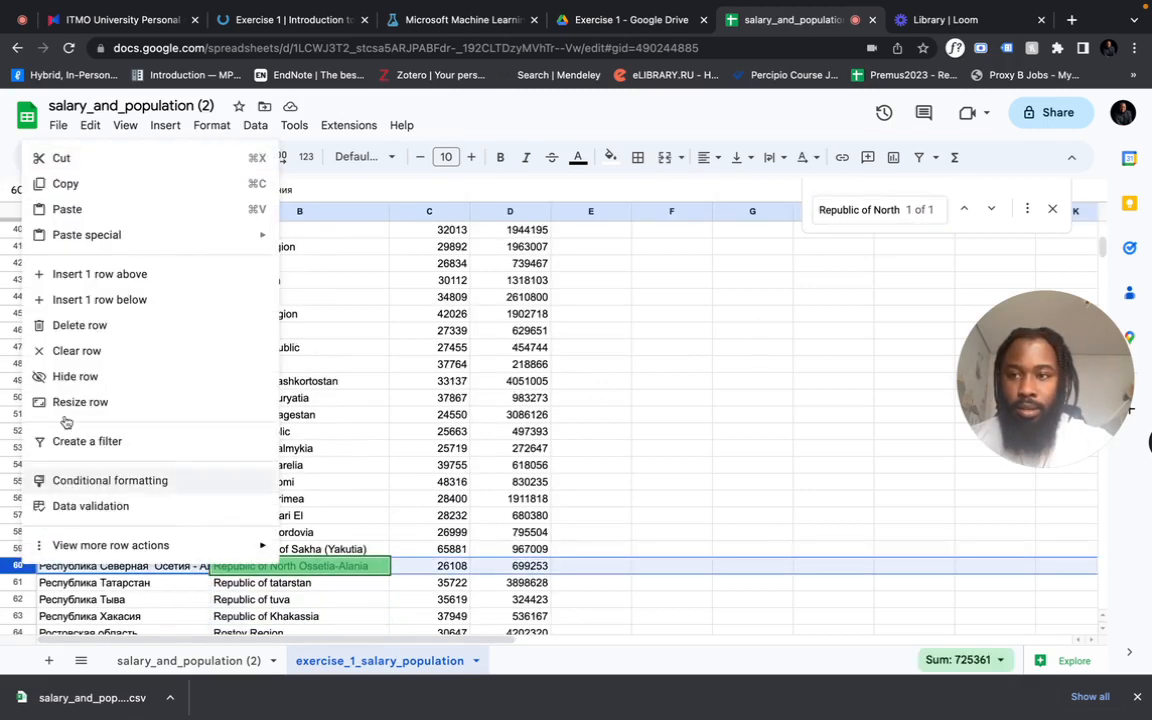
{"action": "left_click", "coordinate": [88, 322]}
- Copy "Tomsk" from the Task 1 text, find it in the exercise_1_salary_population sheet, and delete the Tomsk Region row
{"action": "left_click", "coordinate": [295, 24]}
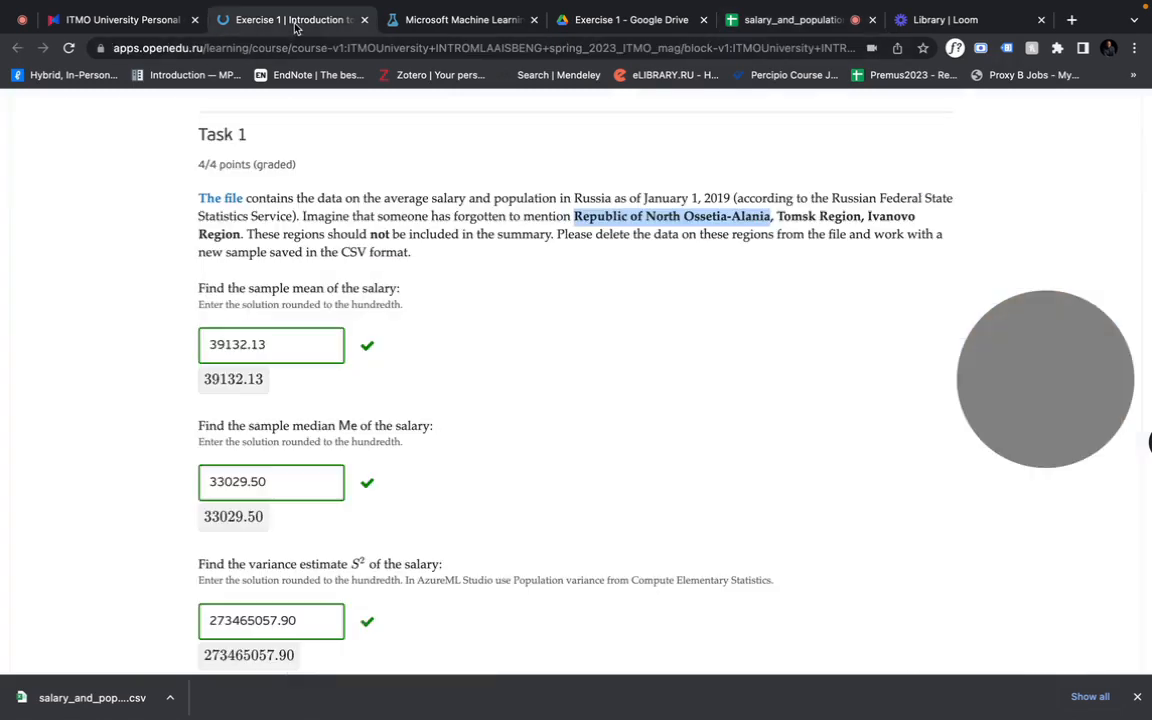
{"action": "double_click", "coordinate": [801, 216]}
{"action": "key", "text": "ctrl+c"}
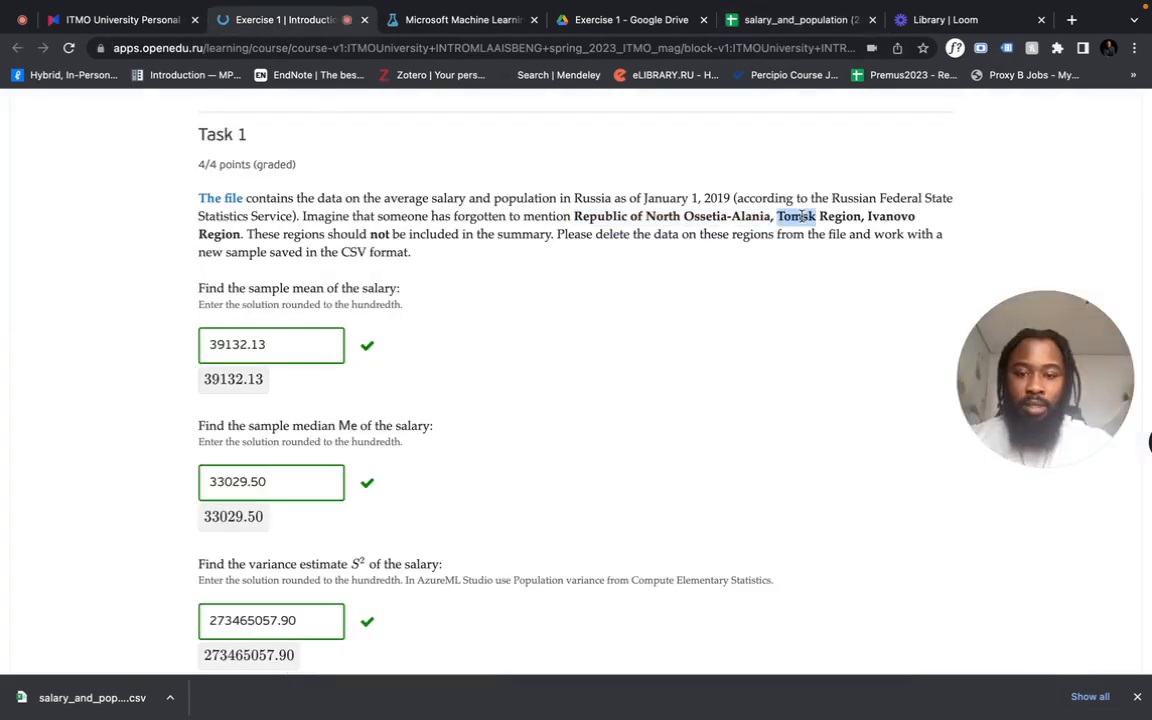
{"action": "left_click", "coordinate": [855, 14]}
{"action": "left_click", "coordinate": [638, 380]}
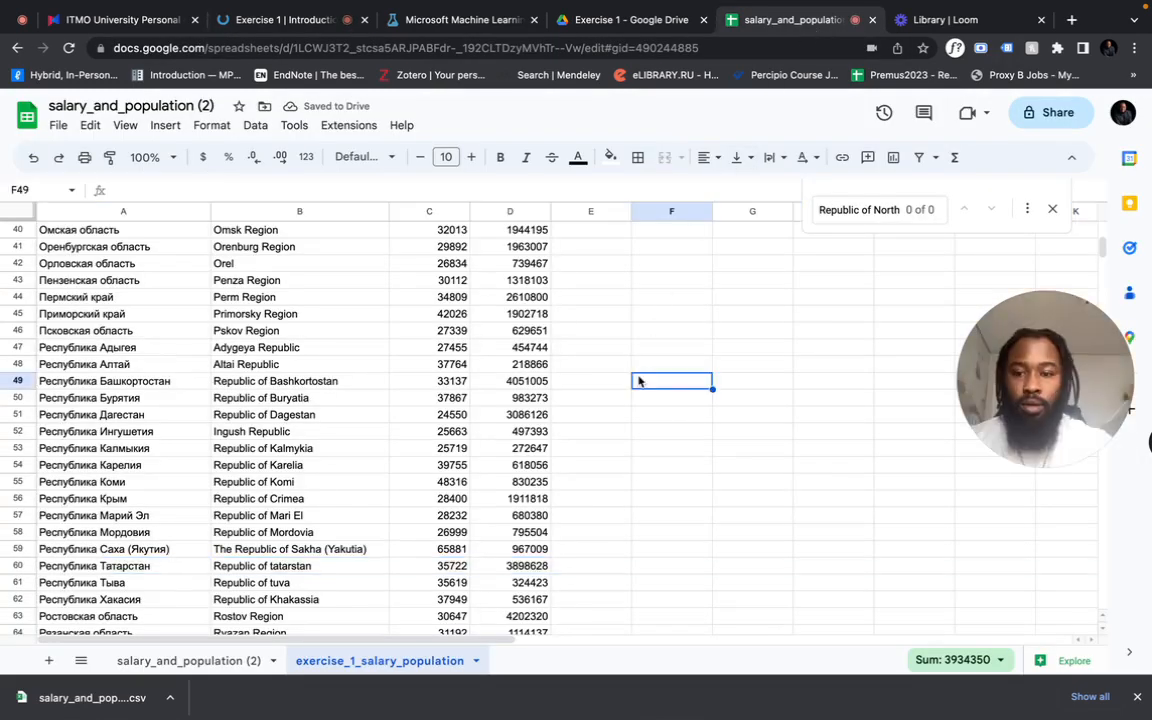
{"action": "key", "text": "ctrl+f"}
{"action": "key", "text": "ctrl+v"}
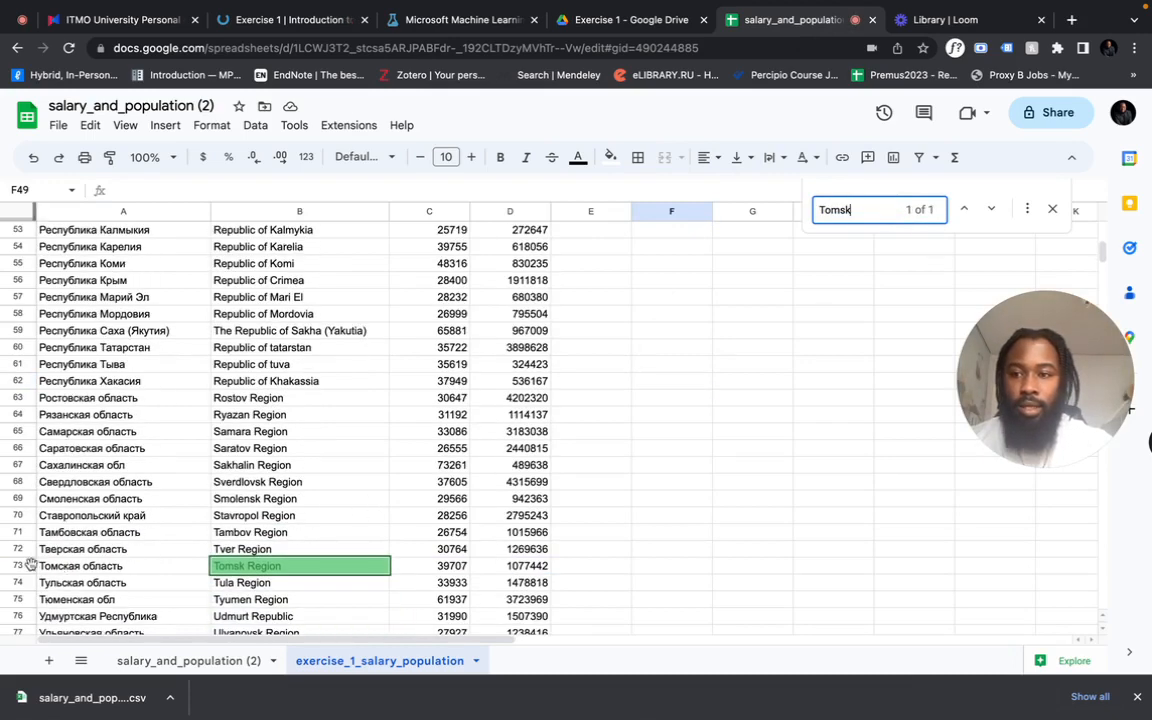
{"action": "left_click", "coordinate": [28, 565]}
{"action": "right_click", "coordinate": [28, 565]}
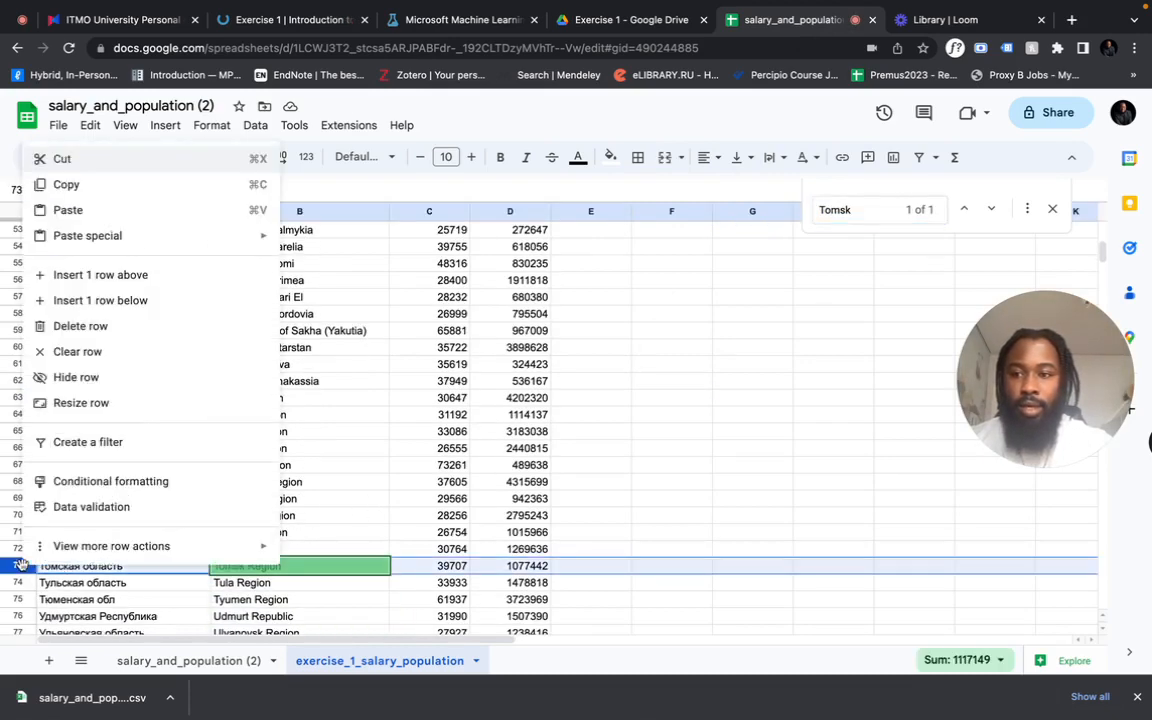
{"action": "left_click", "coordinate": [121, 325]}
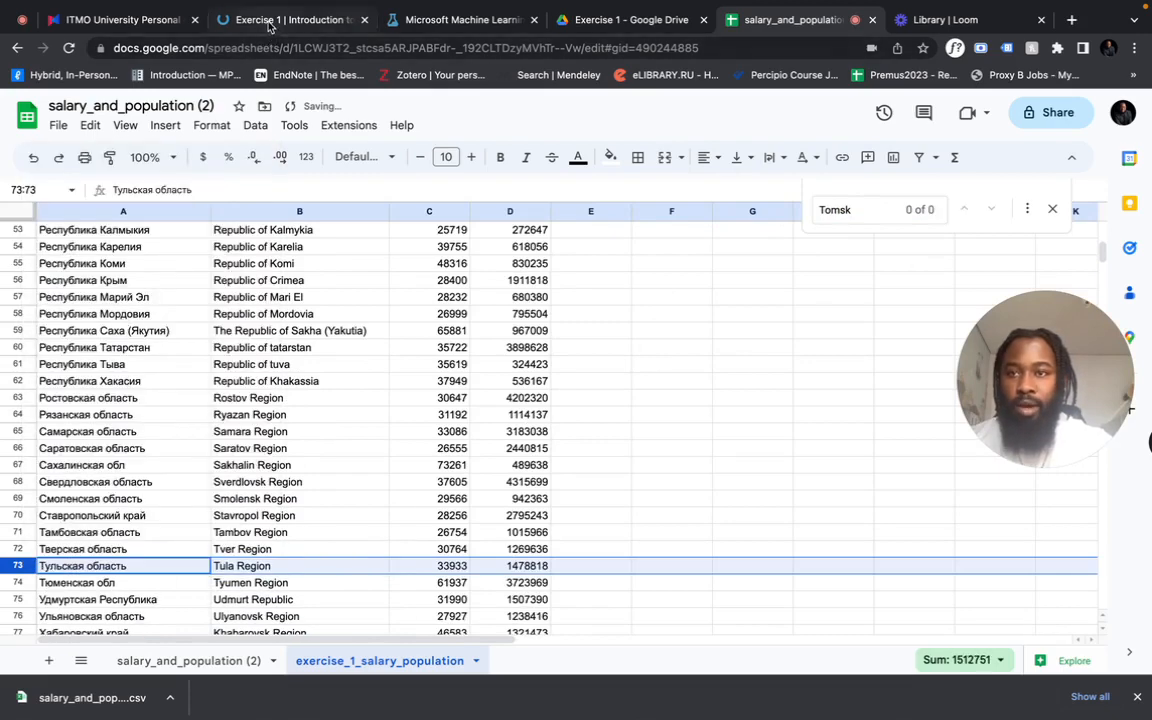
- Copy "Ivanovo" from the Task 1 text, find it in the exercise_1_salary_population sheet, and delete the Ivanovo Region row
{"action": "left_click", "coordinate": [252, 20]}
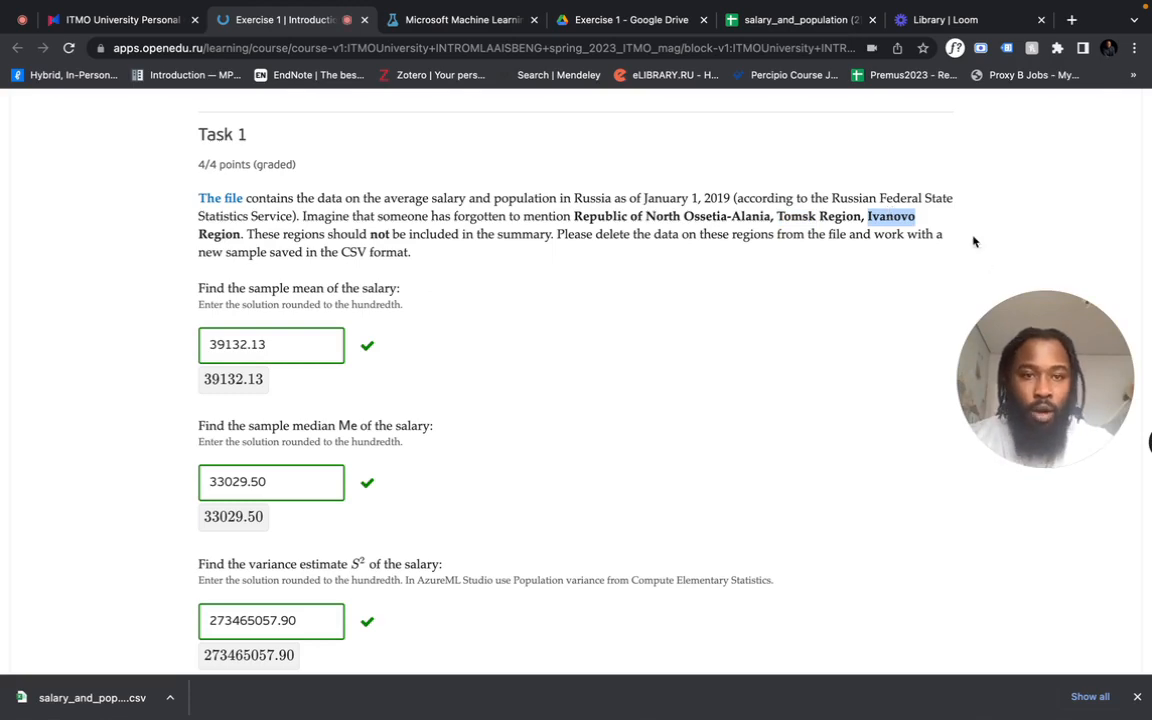
{"action": "left_click", "coordinate": [795, 20]}
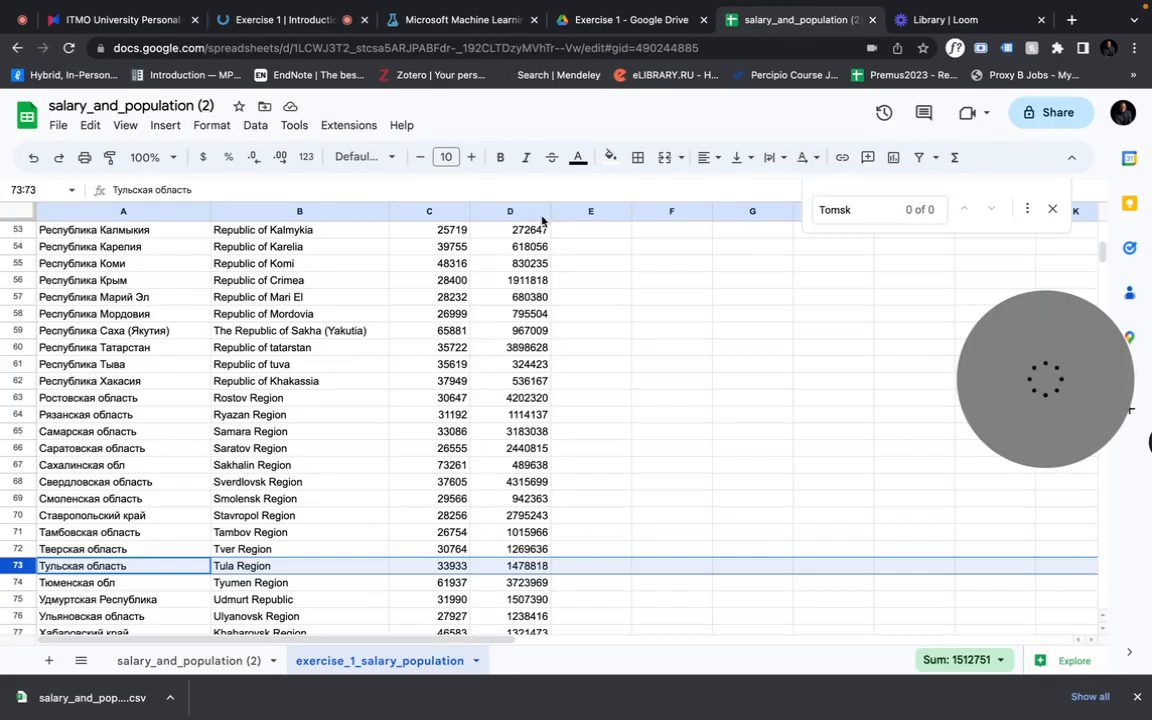
{"action": "left_click", "coordinate": [512, 366]}
{"action": "type", "text": "Ivanovo"}
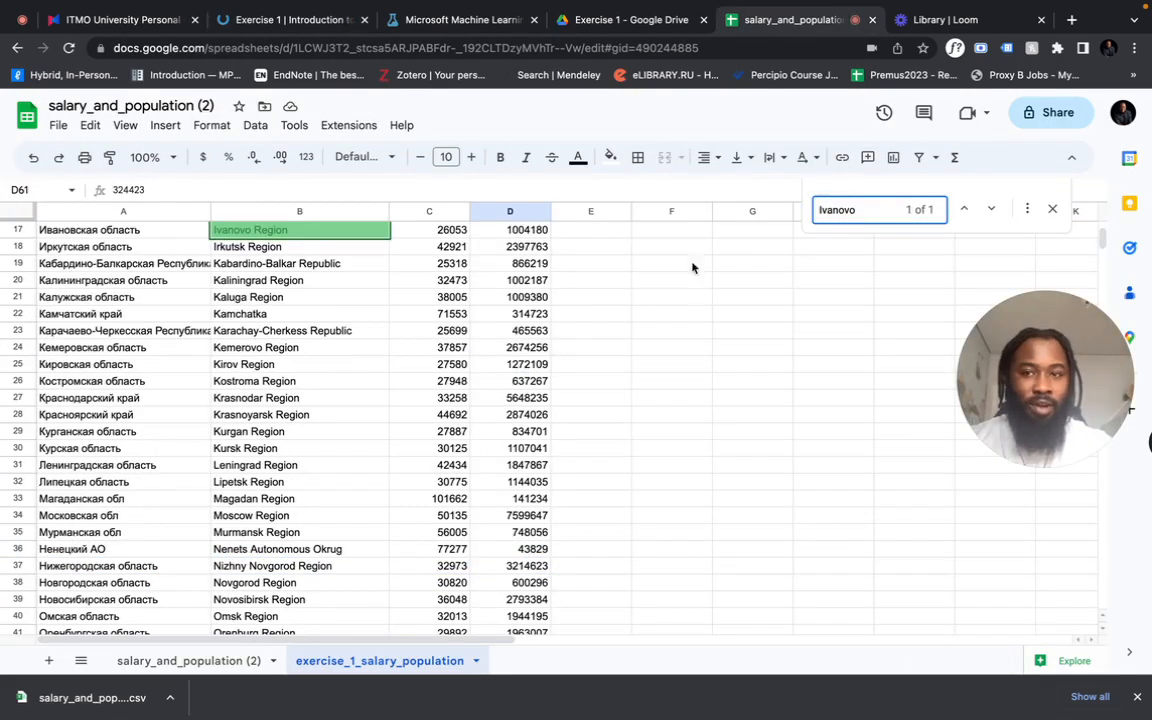
{"action": "left_click", "coordinate": [17, 260]}
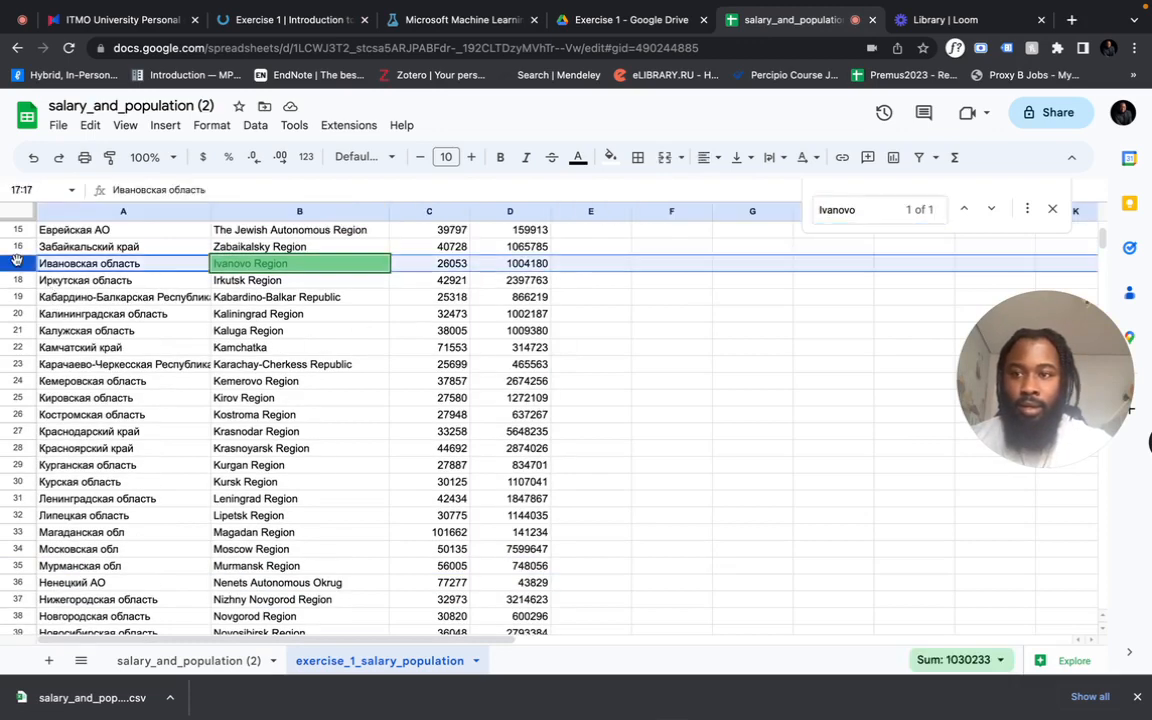
{"action": "right_click", "coordinate": [17, 260]}
{"action": "left_click", "coordinate": [75, 436]}
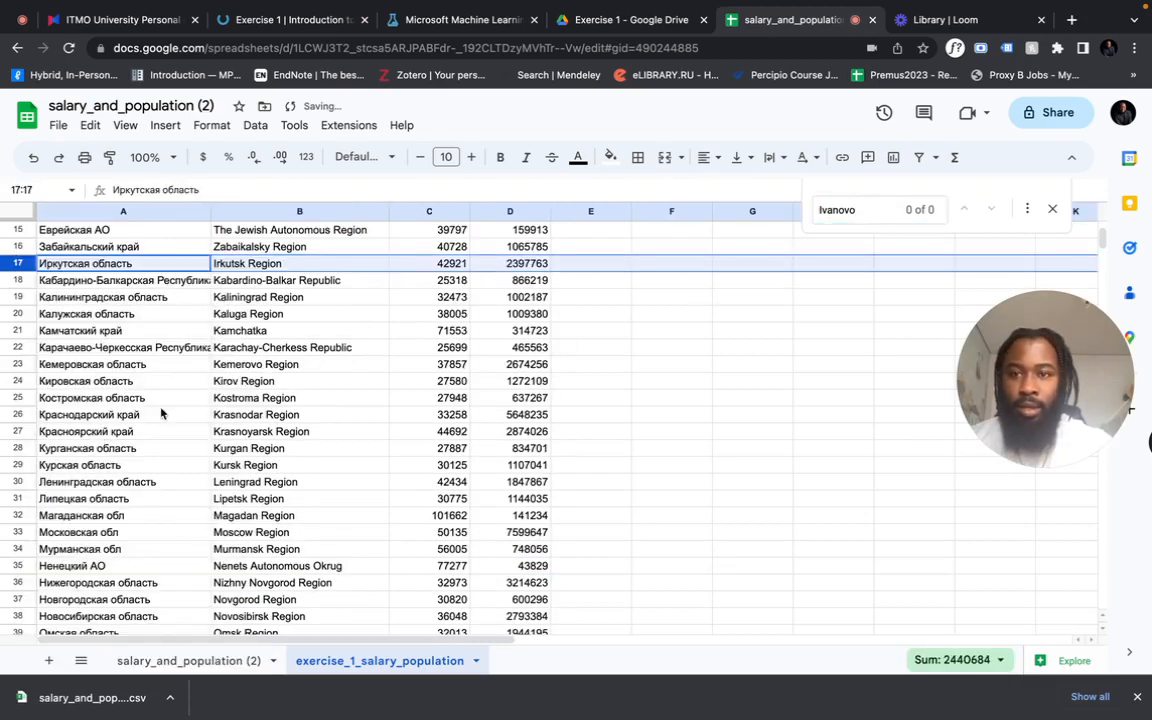
- Download the exercise_1_salary_population sheet as a Comma Separated Values (.csv) file
{"action": "scroll", "coordinate": [274, 240], "scroll_direction": "up", "scroll_amount": 5}
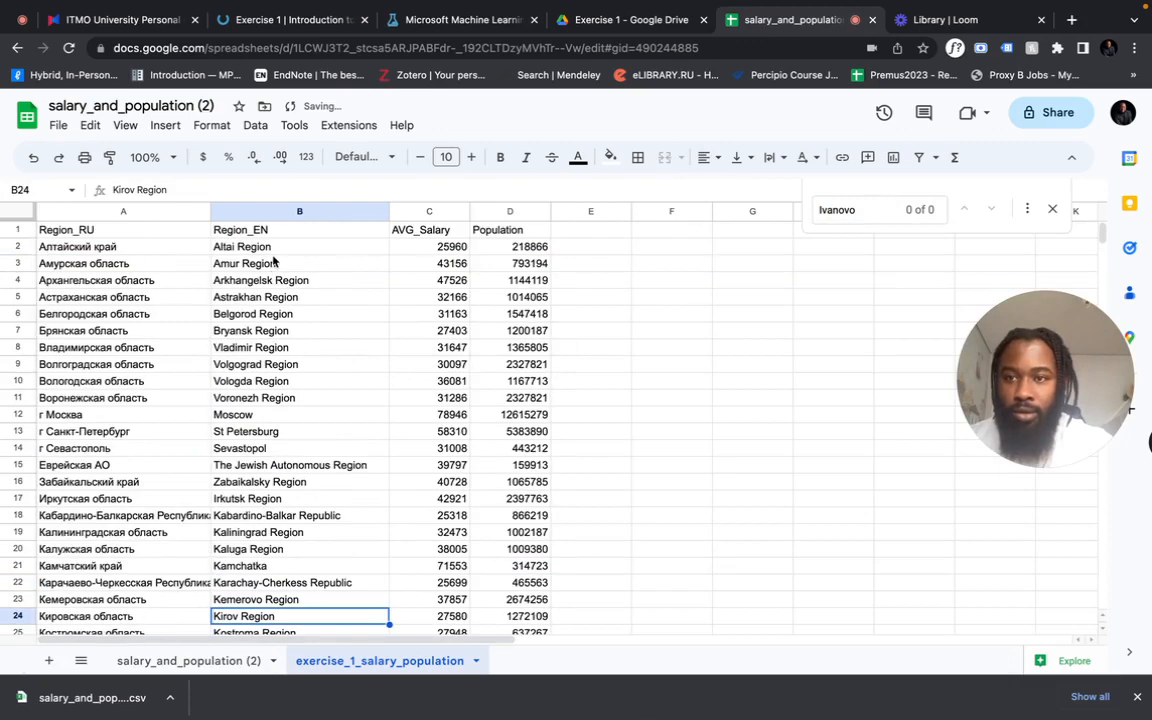
{"action": "left_click", "coordinate": [269, 212]}
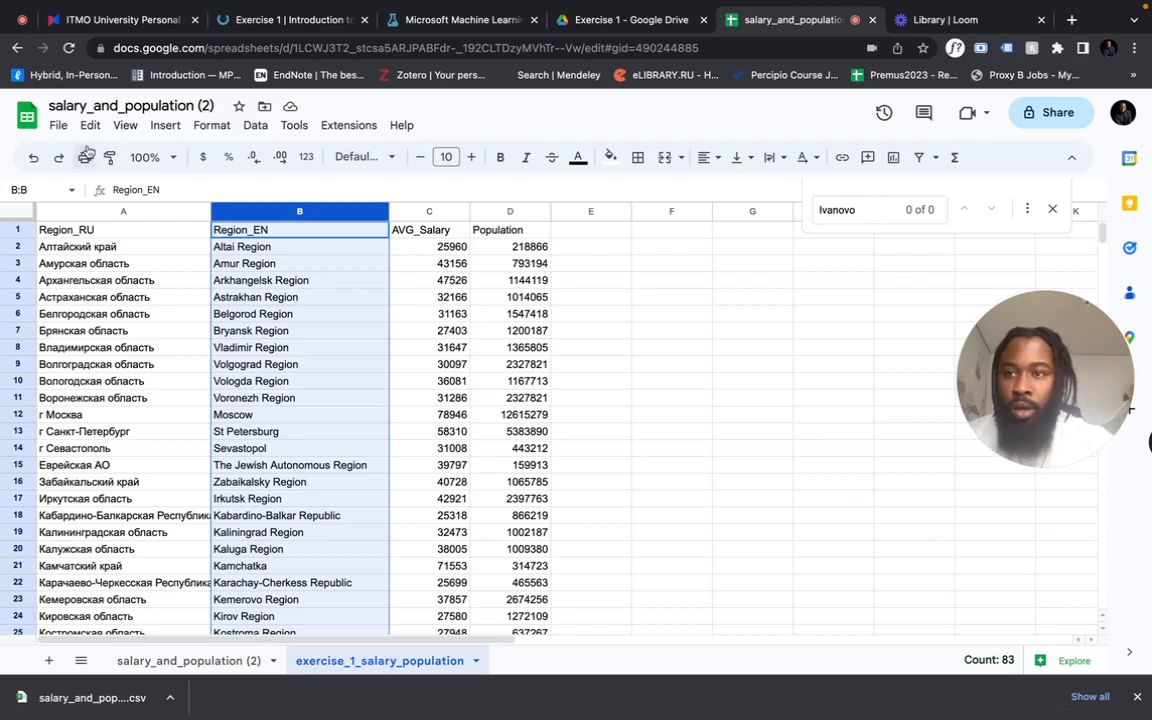
{"action": "left_click", "coordinate": [58, 125]}
{"action": "mouse_move", "coordinate": [256, 327]}
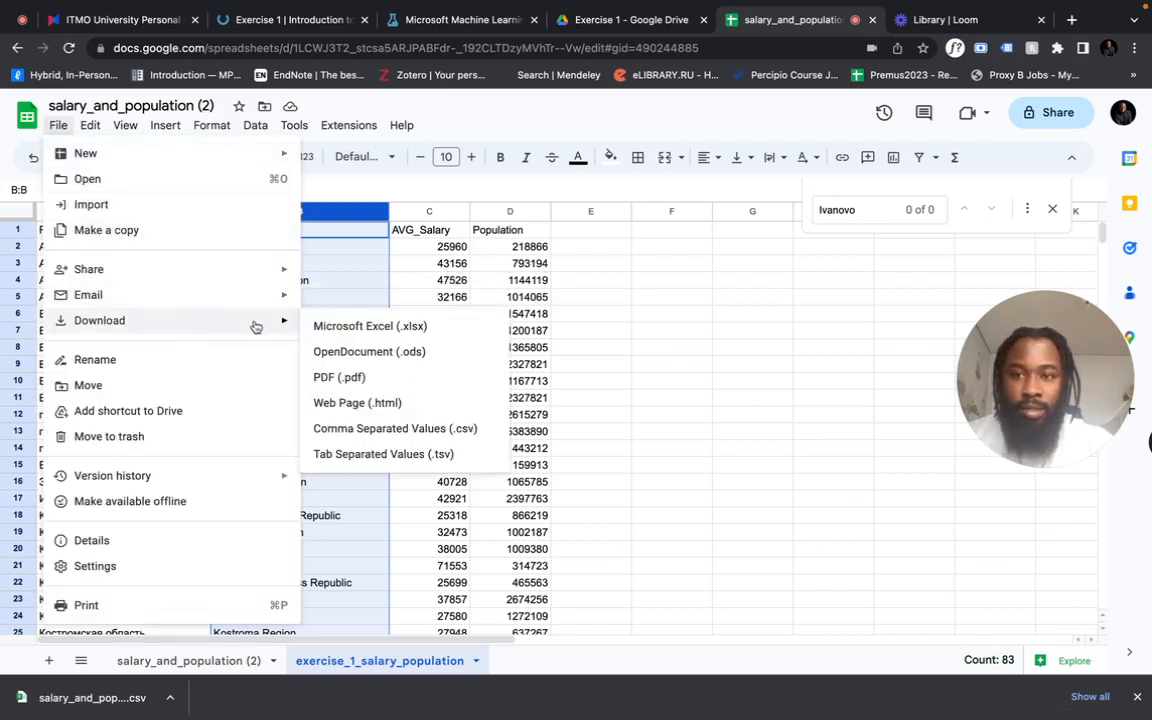
{"action": "left_click", "coordinate": [390, 428]}
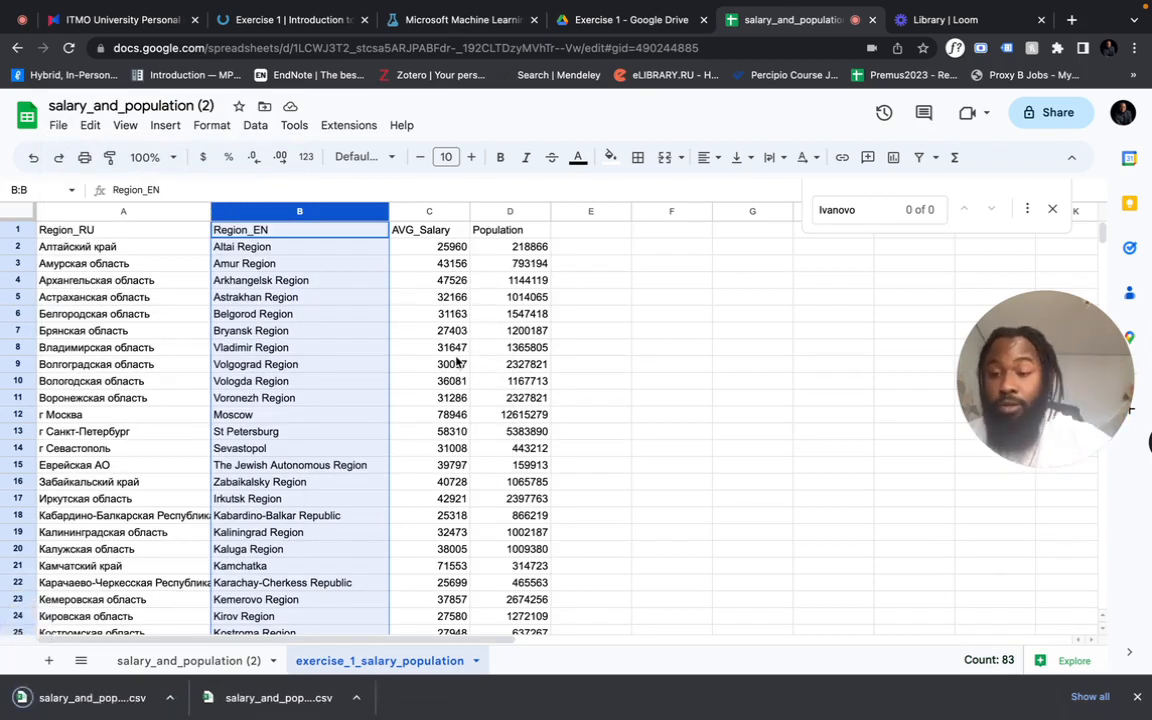
- Switch to Microsoft Machine Learning Studio (classic), dismiss the retirement notice, and open the workspace's datasets list
{"action": "left_click", "coordinate": [297, 24]}
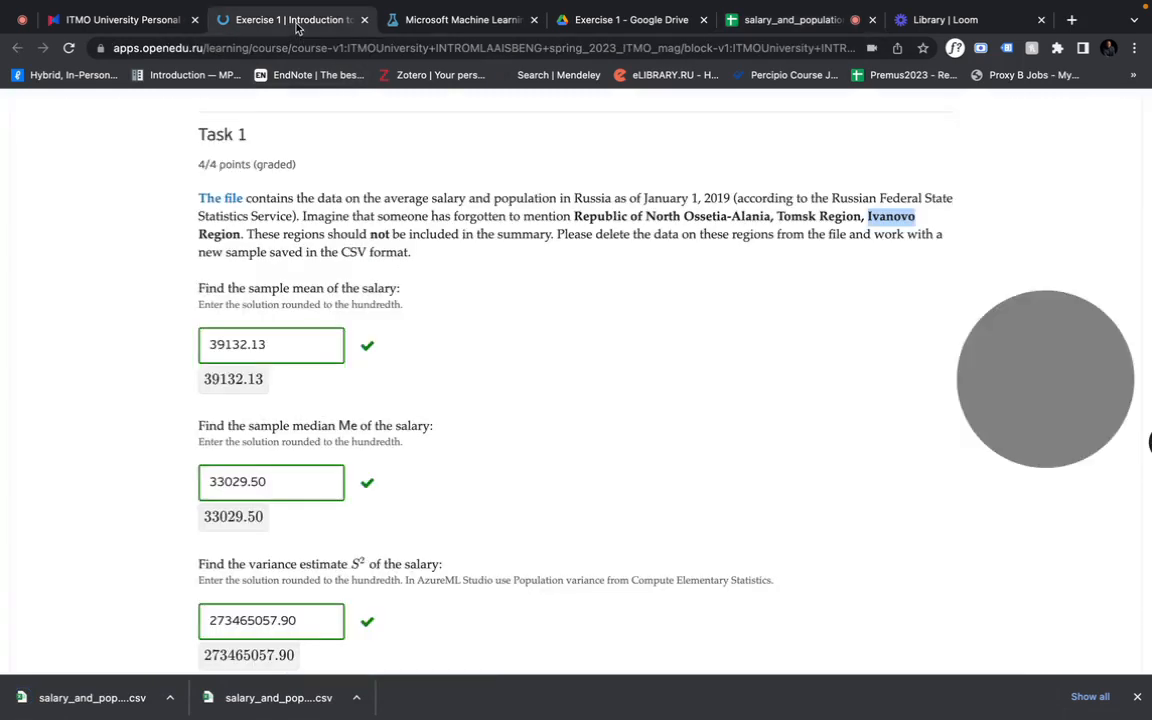
{"action": "scroll", "coordinate": [510, 305], "scroll_direction": "up", "scroll_amount": 3}
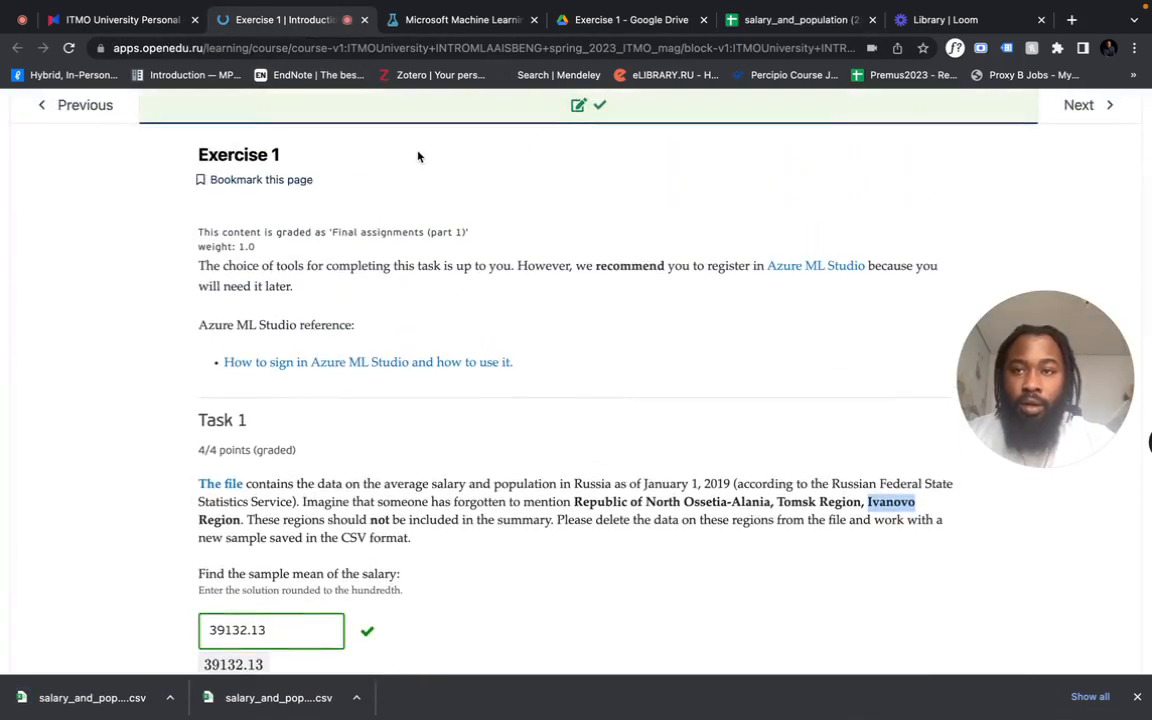
{"action": "left_click", "coordinate": [450, 20]}
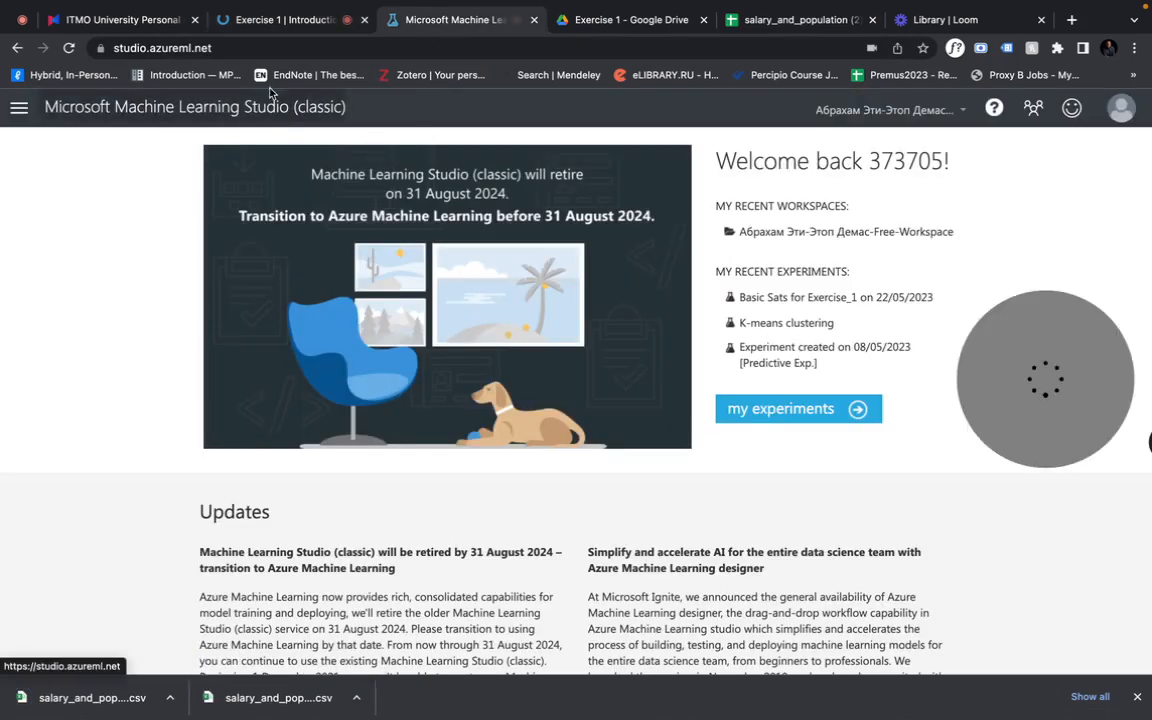
{"action": "left_click", "coordinate": [227, 48]}
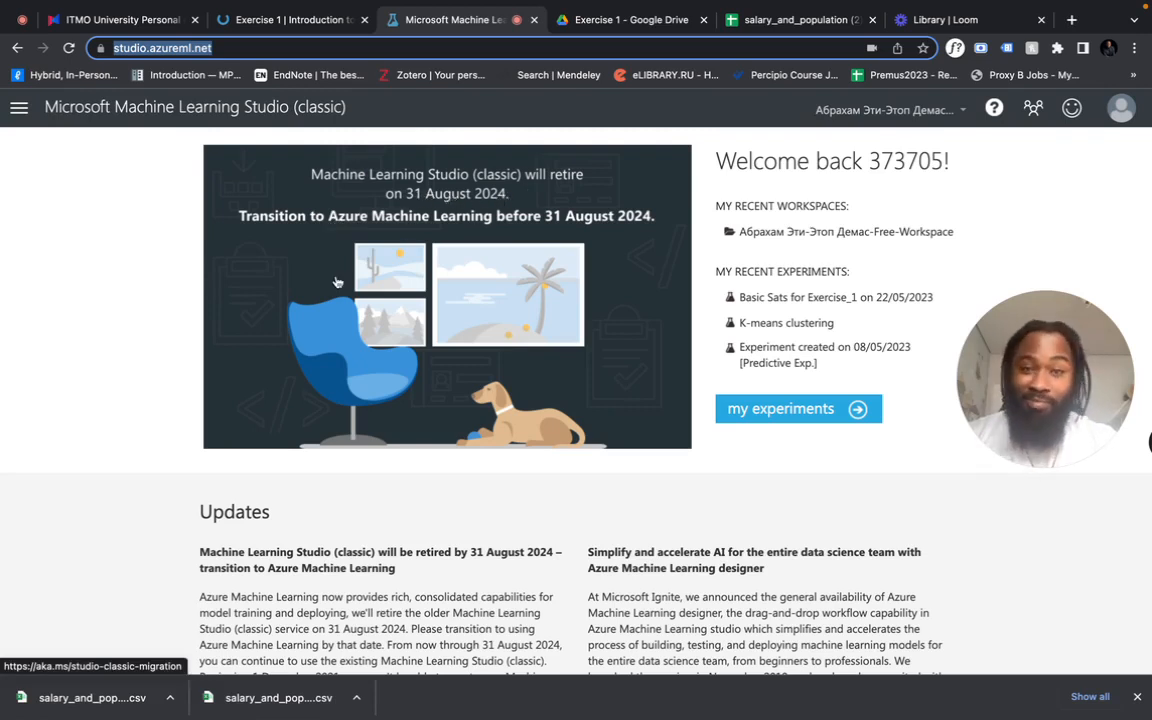
{"action": "left_click", "coordinate": [805, 410]}
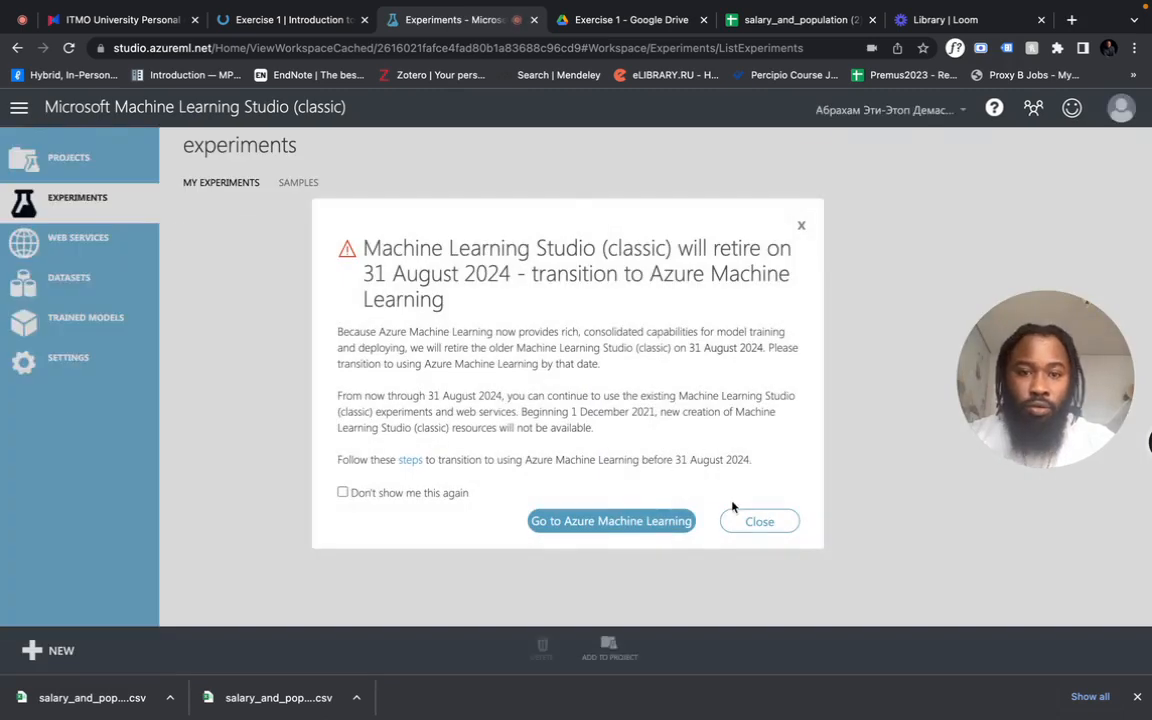
{"action": "left_click", "coordinate": [757, 523]}
{"action": "left_click", "coordinate": [117, 285]}
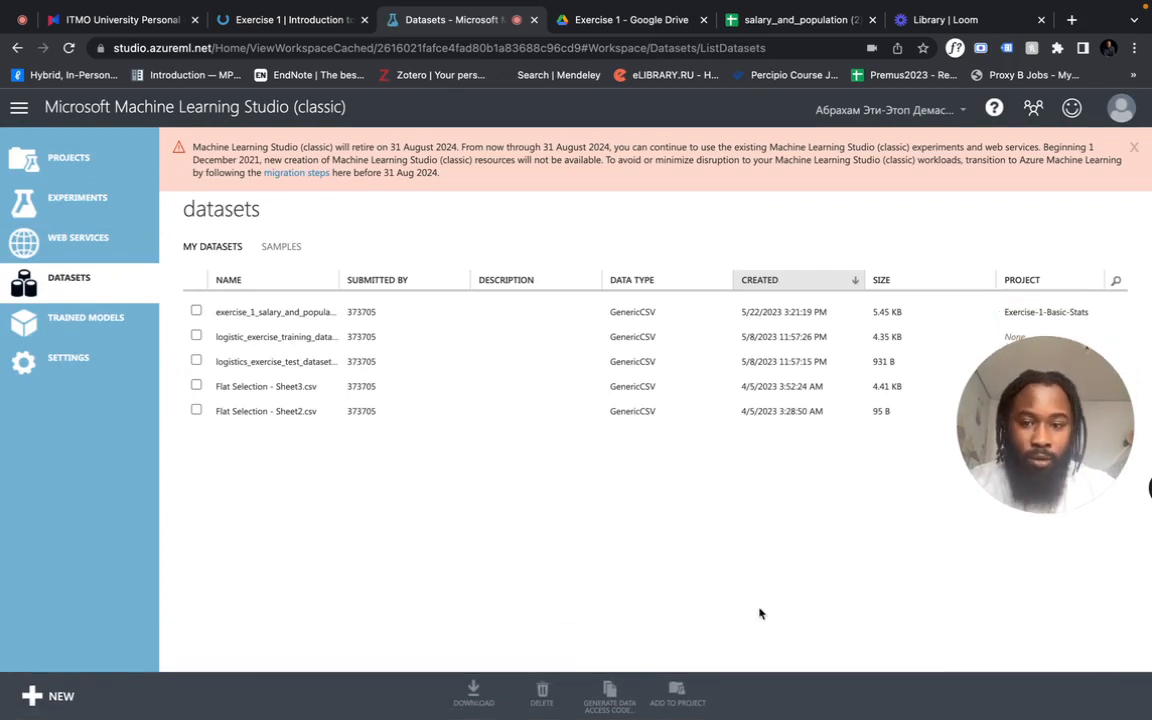
- Start a new dataset from a local file, preview salary_and_population (2) - exercise_1_salary_population.csv in Downloads, and choose it
{"action": "left_click", "coordinate": [64, 703]}
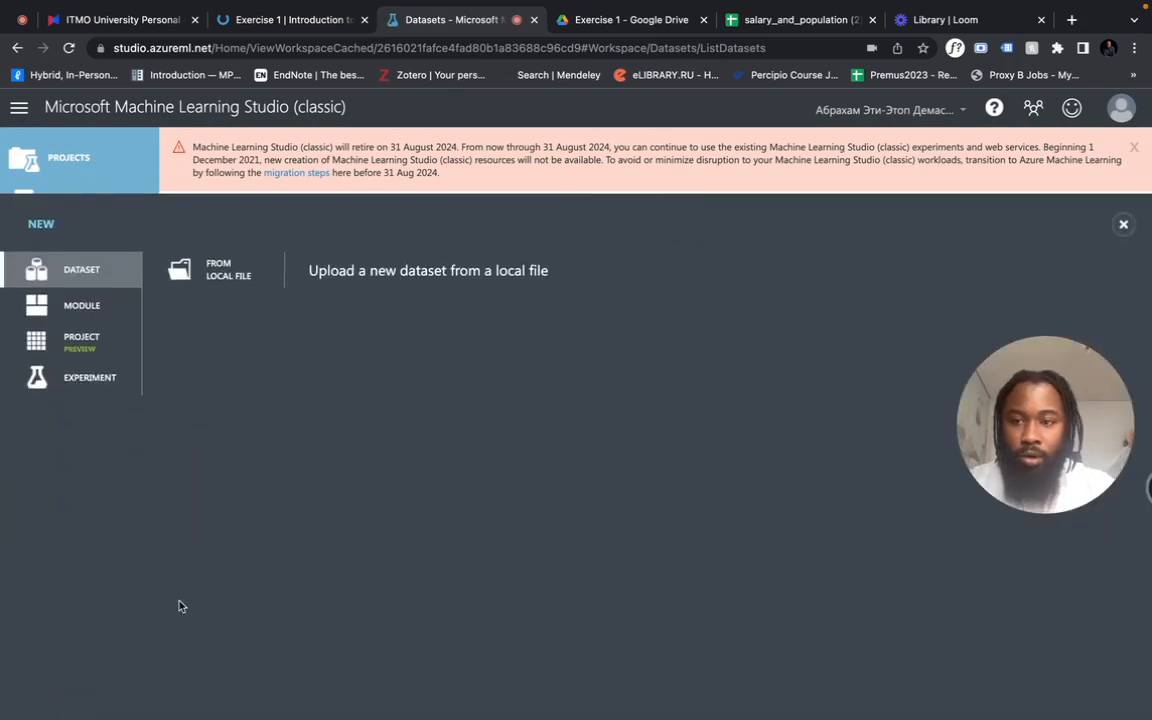
{"action": "left_click", "coordinate": [232, 274]}
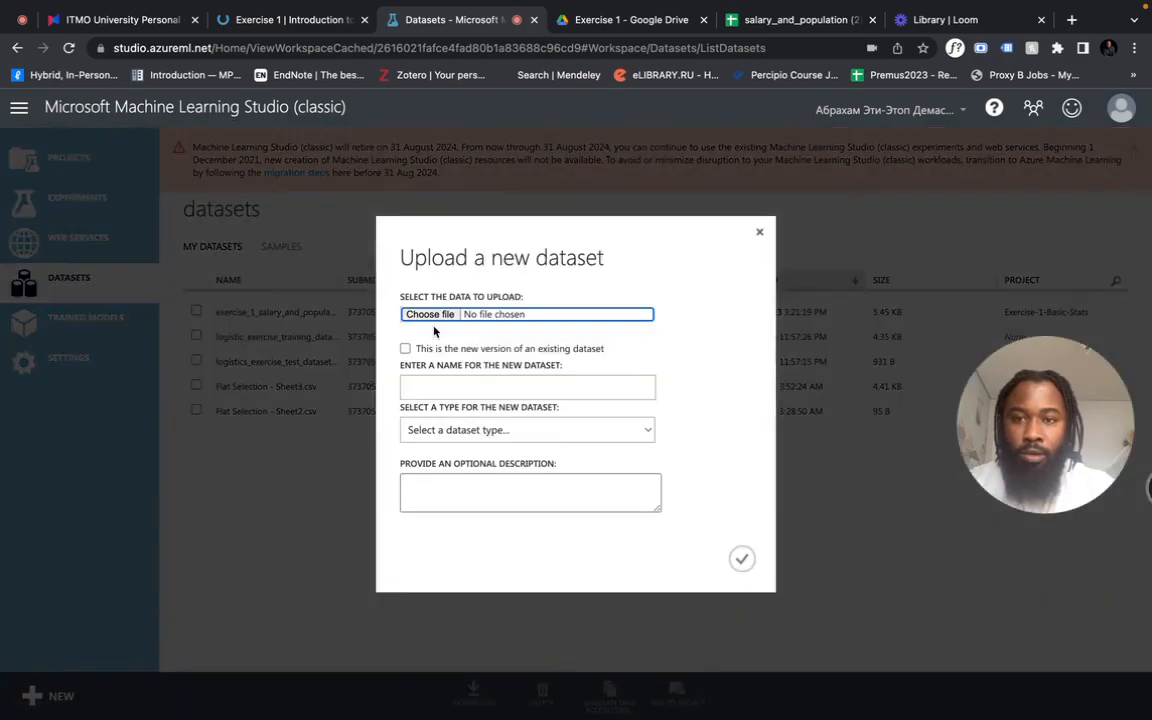
{"action": "left_click", "coordinate": [429, 314]}
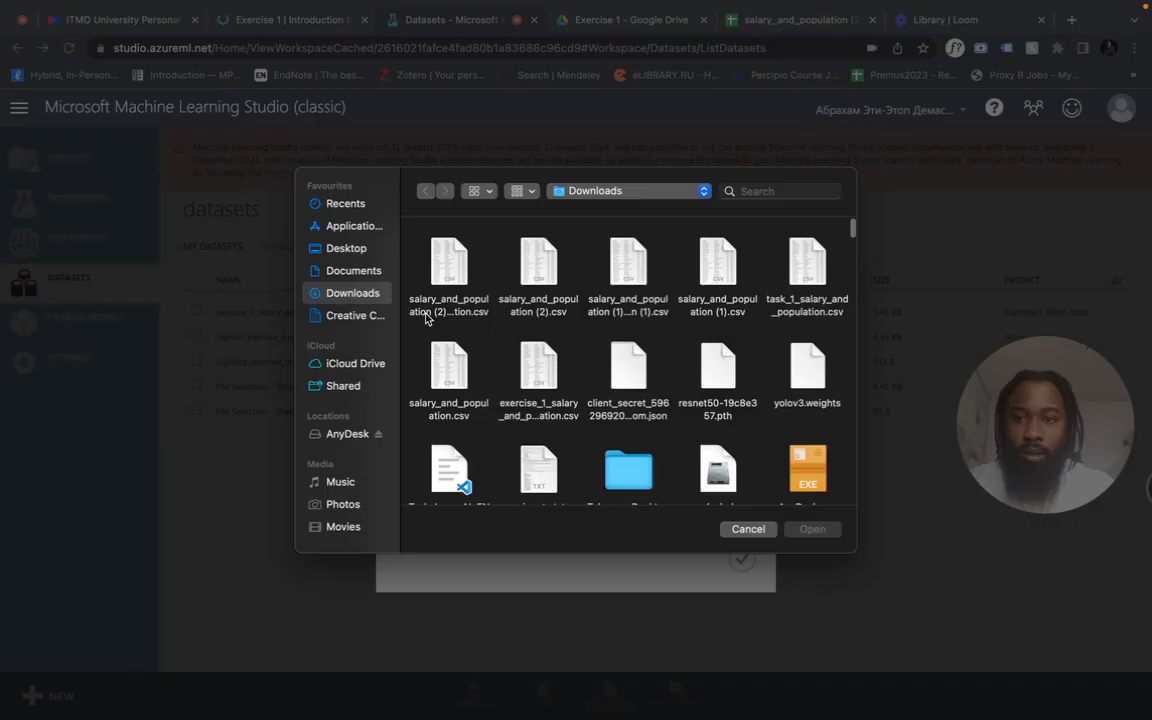
{"action": "left_click", "coordinate": [456, 261]}
{"action": "key", "text": "space"}
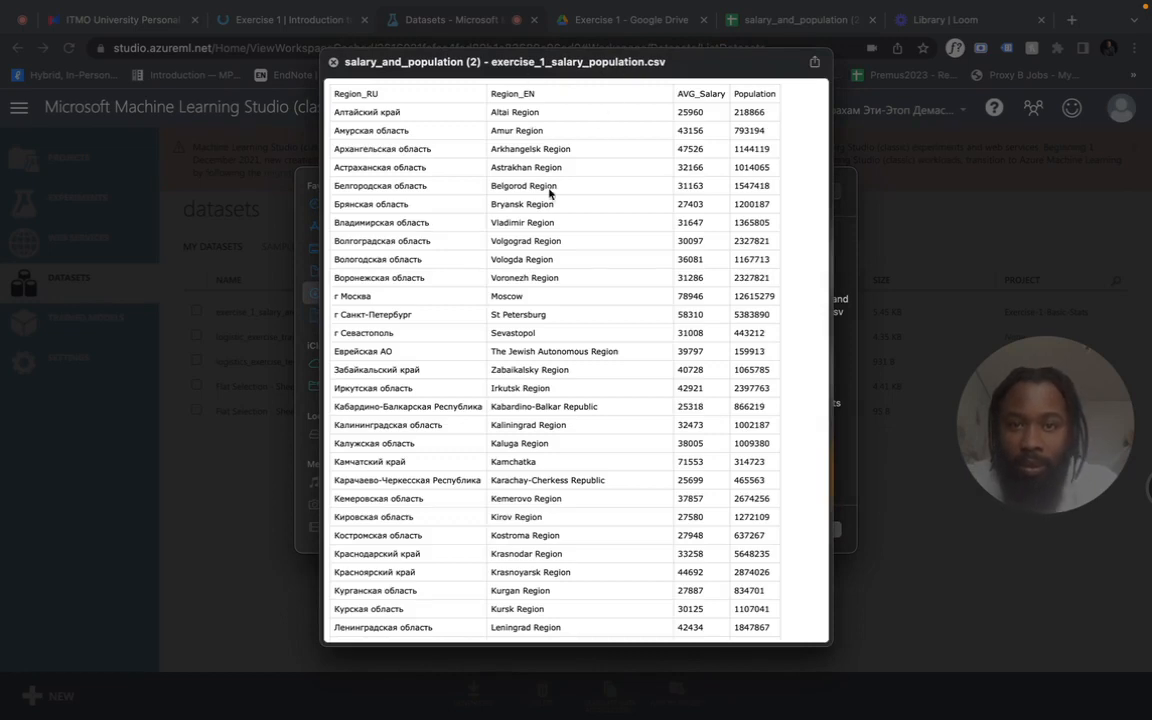
{"action": "key", "text": "space"}
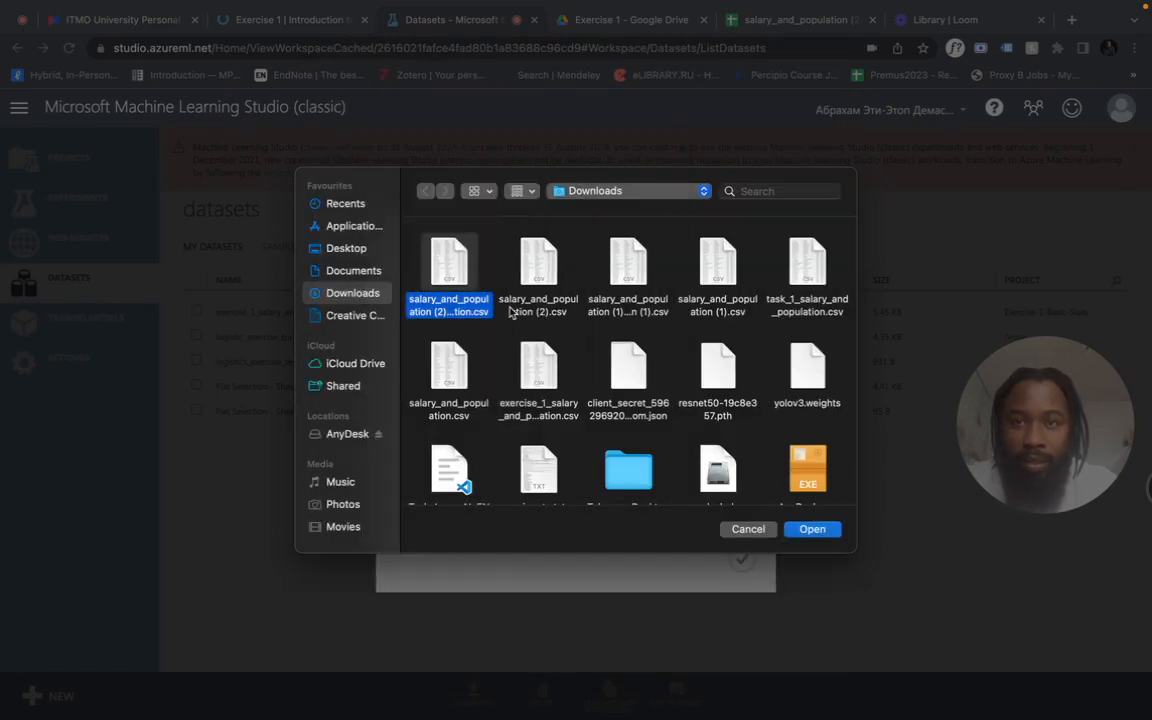
{"action": "left_click", "coordinate": [810, 530]}
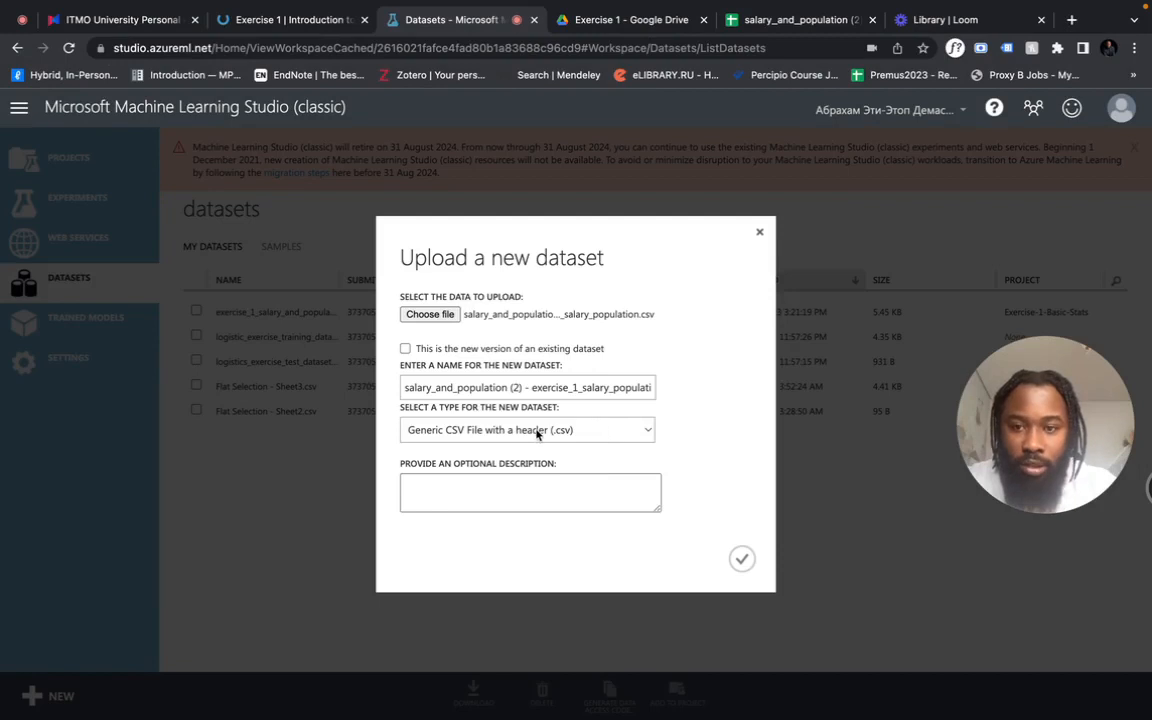
- Keep the dataset type as Generic CSV File with a header (.csv) and upload the dataset
{"action": "left_click", "coordinate": [573, 432]}
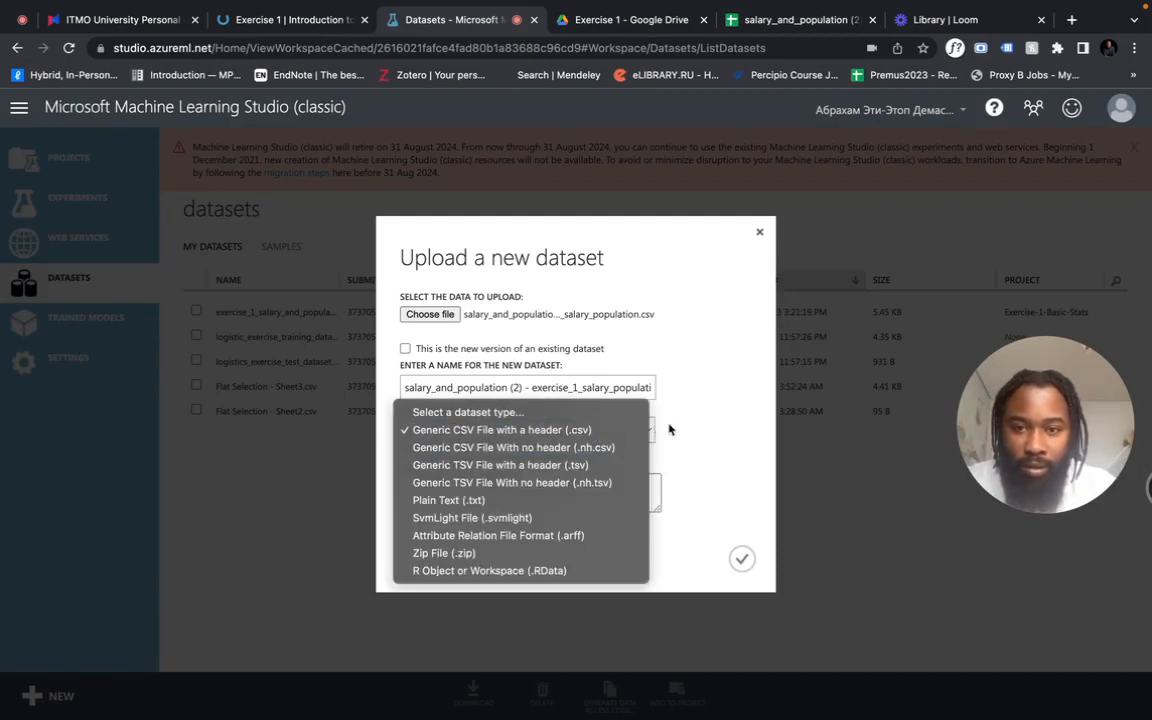
{"action": "left_click", "coordinate": [588, 432]}
{"action": "left_click", "coordinate": [742, 559]}
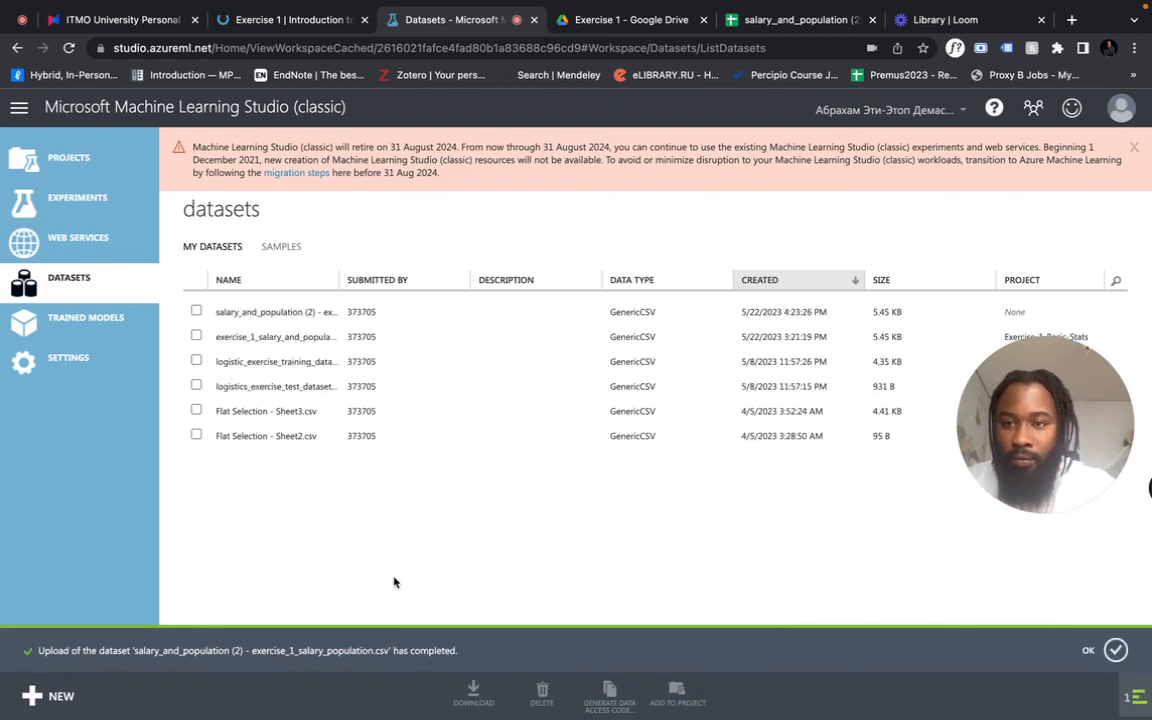
- Check the uploaded dataset's entry in the list and review the Task 1 salary statistics questions on the Exercise 1 page
{"action": "left_click", "coordinate": [196, 312]}
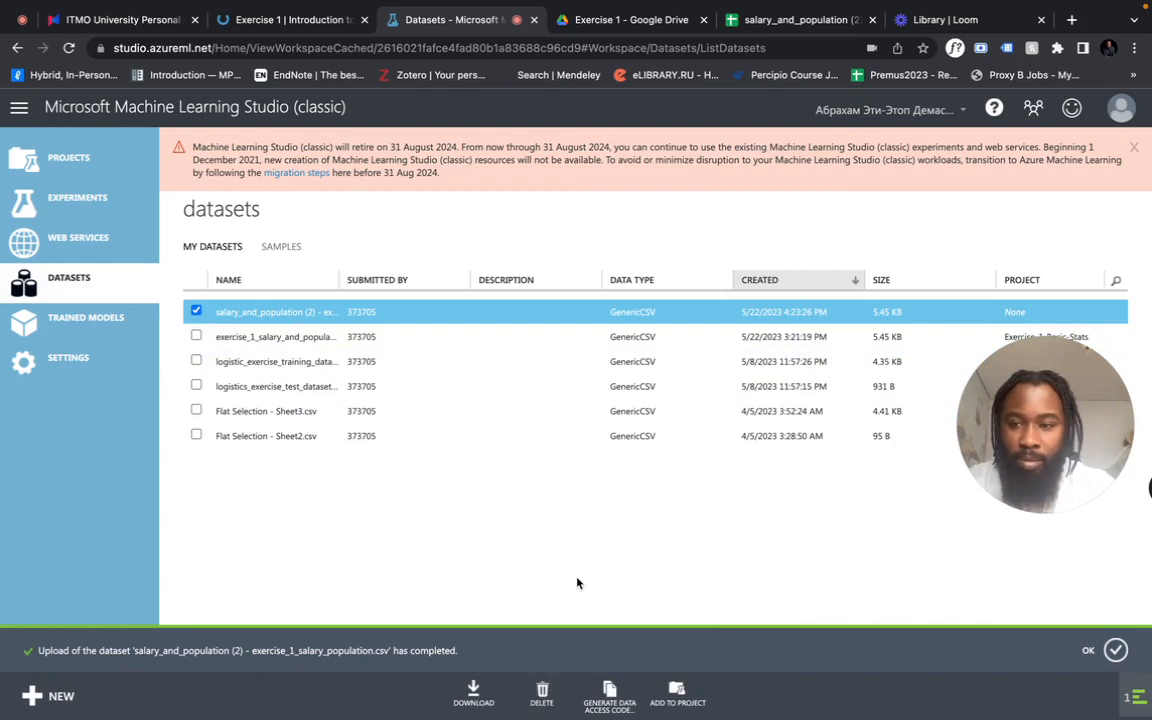
{"action": "left_click", "coordinate": [197, 312]}
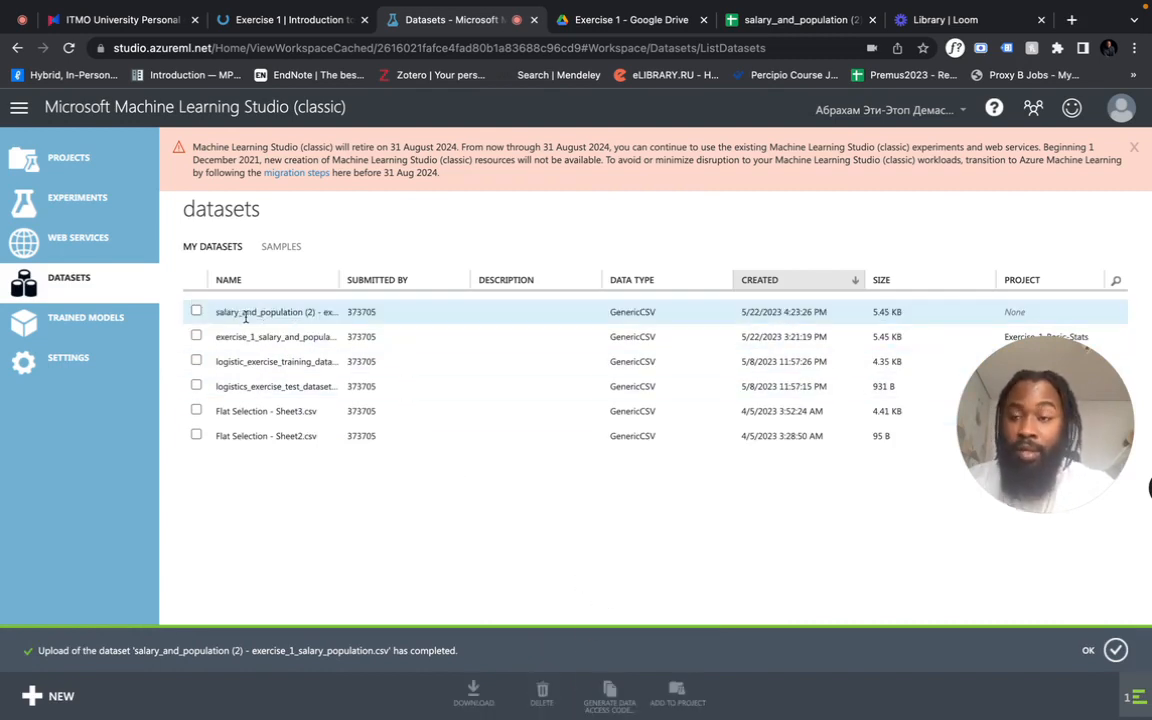
{"action": "left_click", "coordinate": [257, 22]}
{"action": "scroll", "coordinate": [355, 460], "scroll_direction": "down", "scroll_amount": 5}
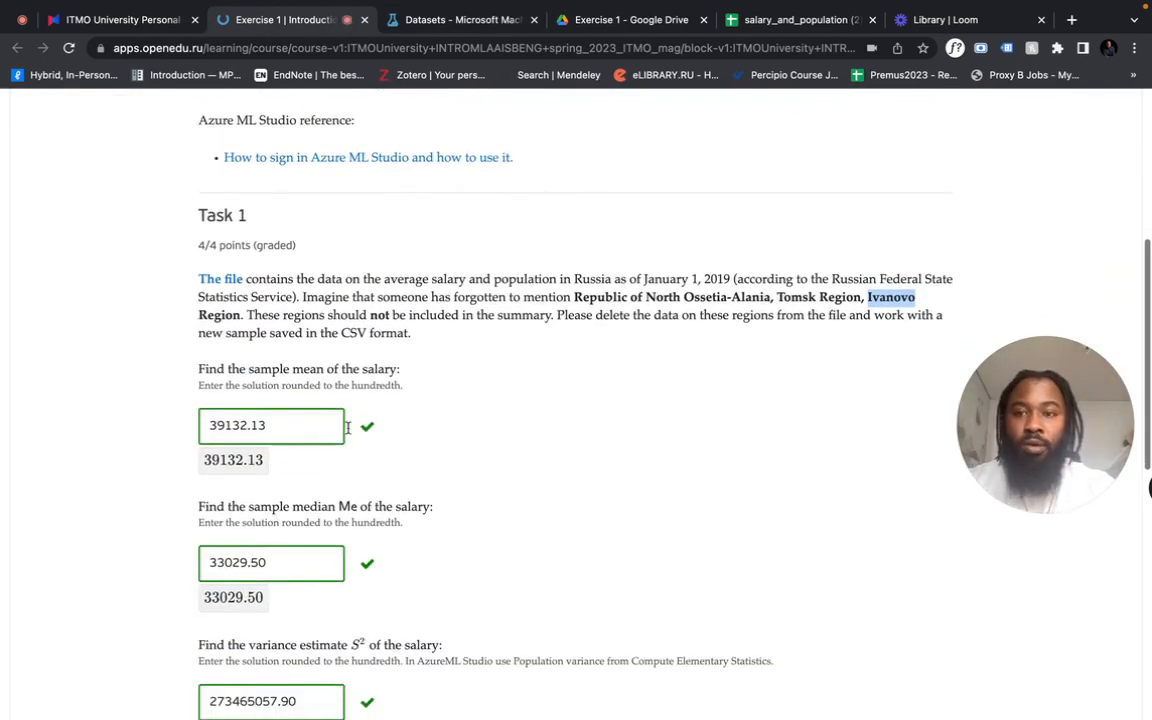
{"action": "scroll", "coordinate": [448, 476], "scroll_direction": "down", "scroll_amount": 3}
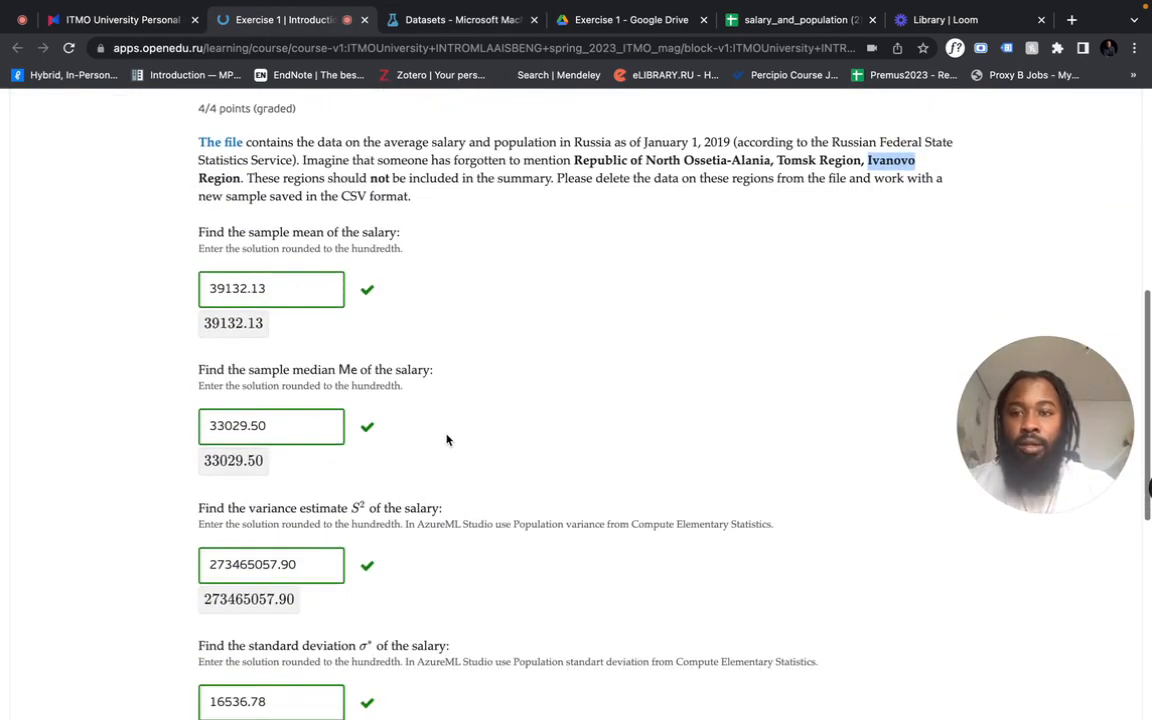
- Review the remaining Task 1 salary questions and check the AVG_Salary column's summary values, including the average, in the salary_and_population (2) spreadsheet
{"action": "scroll", "coordinate": [447, 440], "scroll_direction": "down", "scroll_amount": 3}
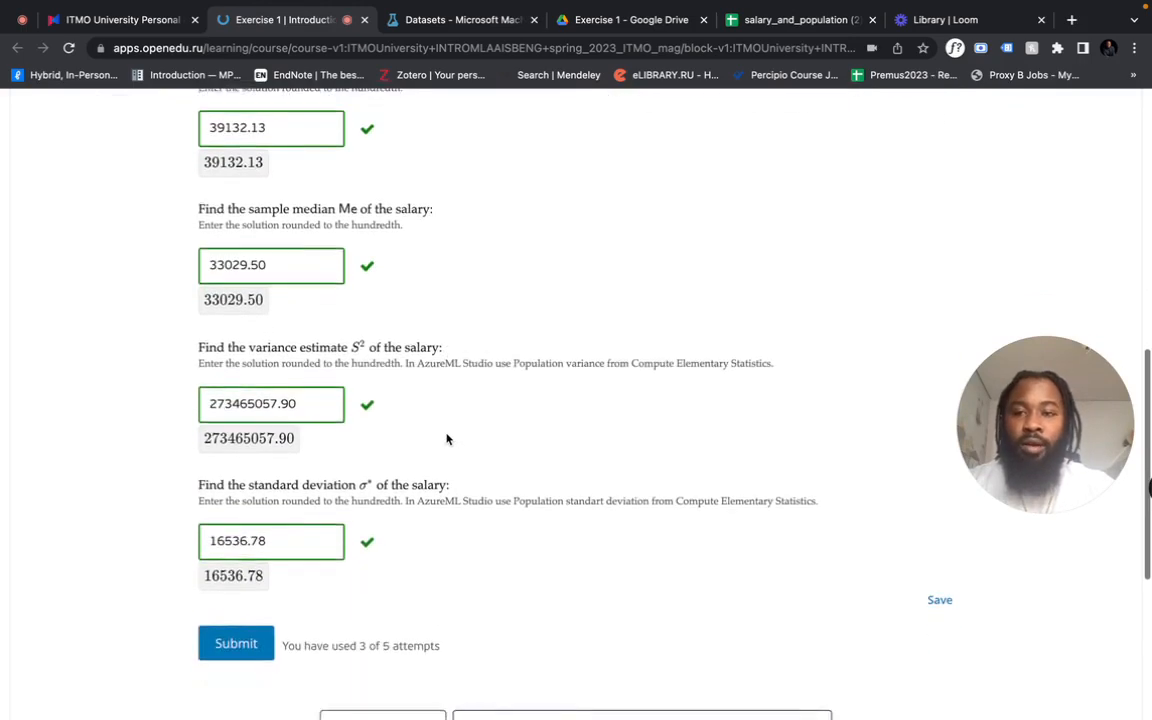
{"action": "scroll", "coordinate": [450, 437], "scroll_direction": "down", "scroll_amount": 1}
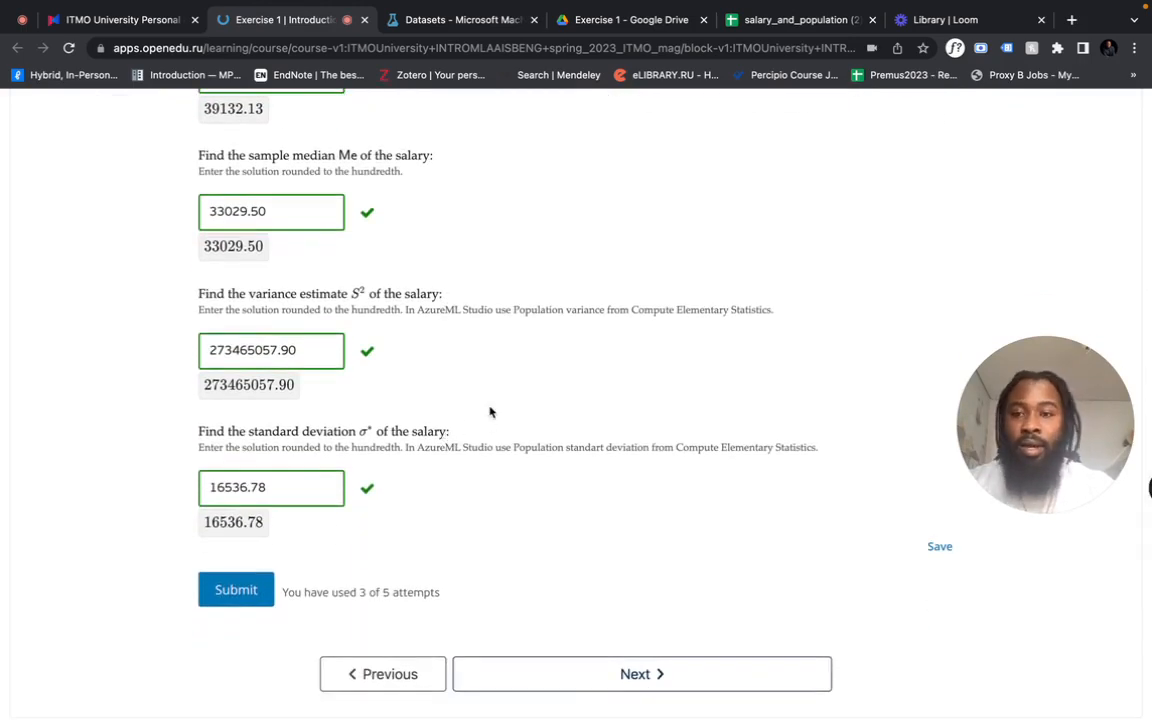
{"action": "scroll", "coordinate": [489, 410], "scroll_direction": "up", "scroll_amount": 6}
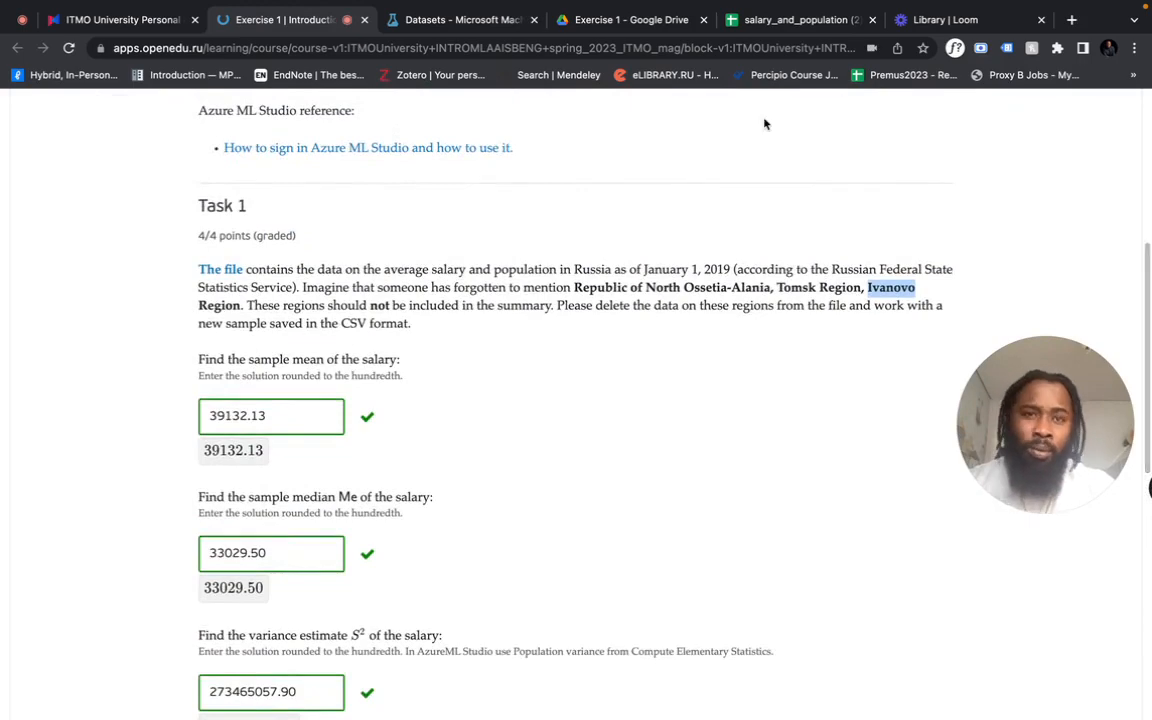
{"action": "left_click", "coordinate": [785, 20]}
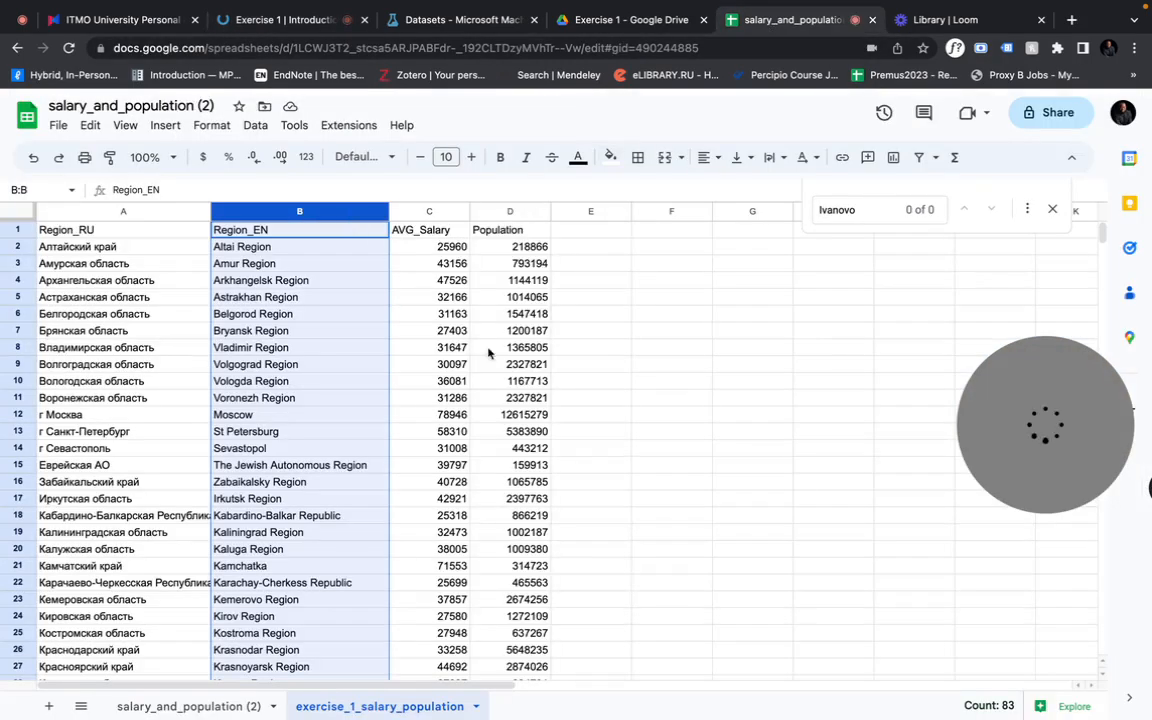
{"action": "left_click", "coordinate": [415, 212]}
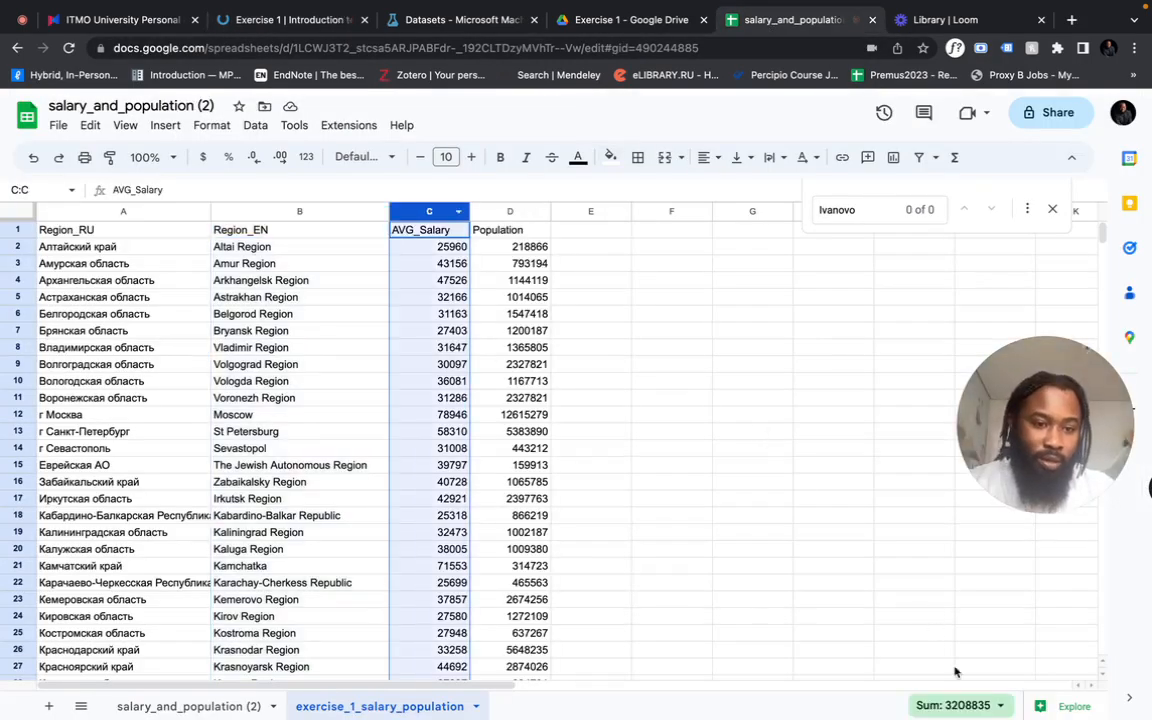
{"action": "left_click", "coordinate": [955, 705]}
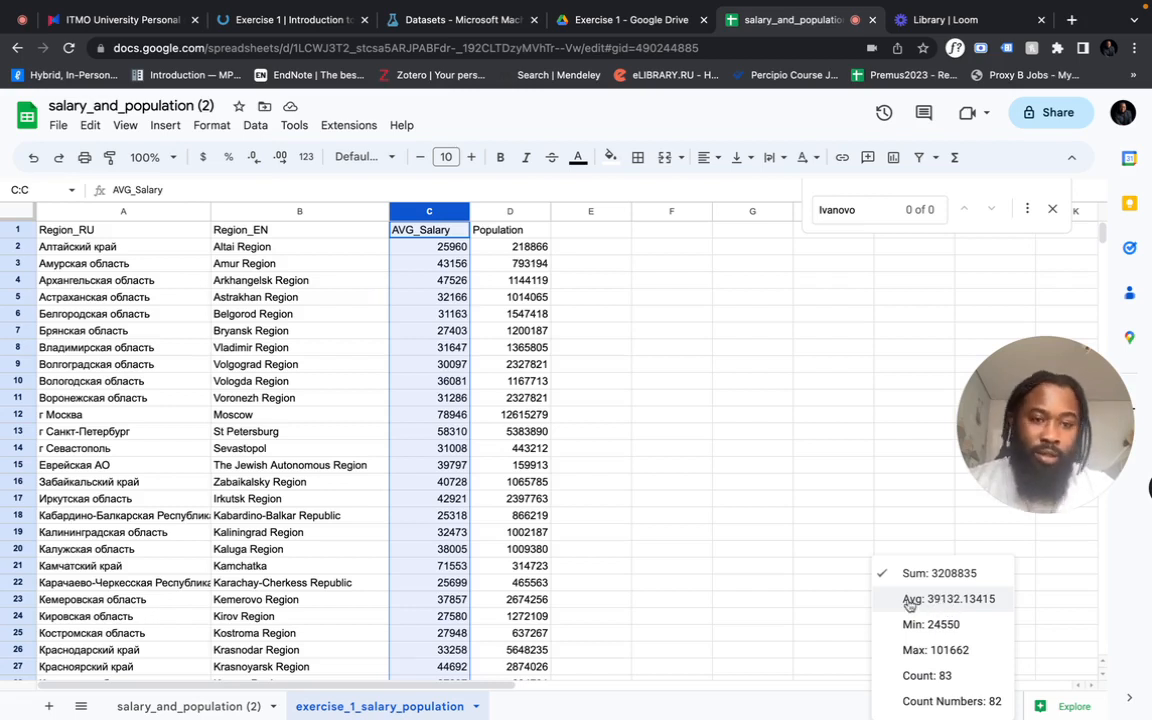
{"action": "left_click", "coordinate": [700, 452]}
- Switch to Machine Learning Studio (classic), create a blank experiment, and place the exercise_1_salary_and_population.csv dataset on its canvas
{"action": "left_click", "coordinate": [451, 28]}
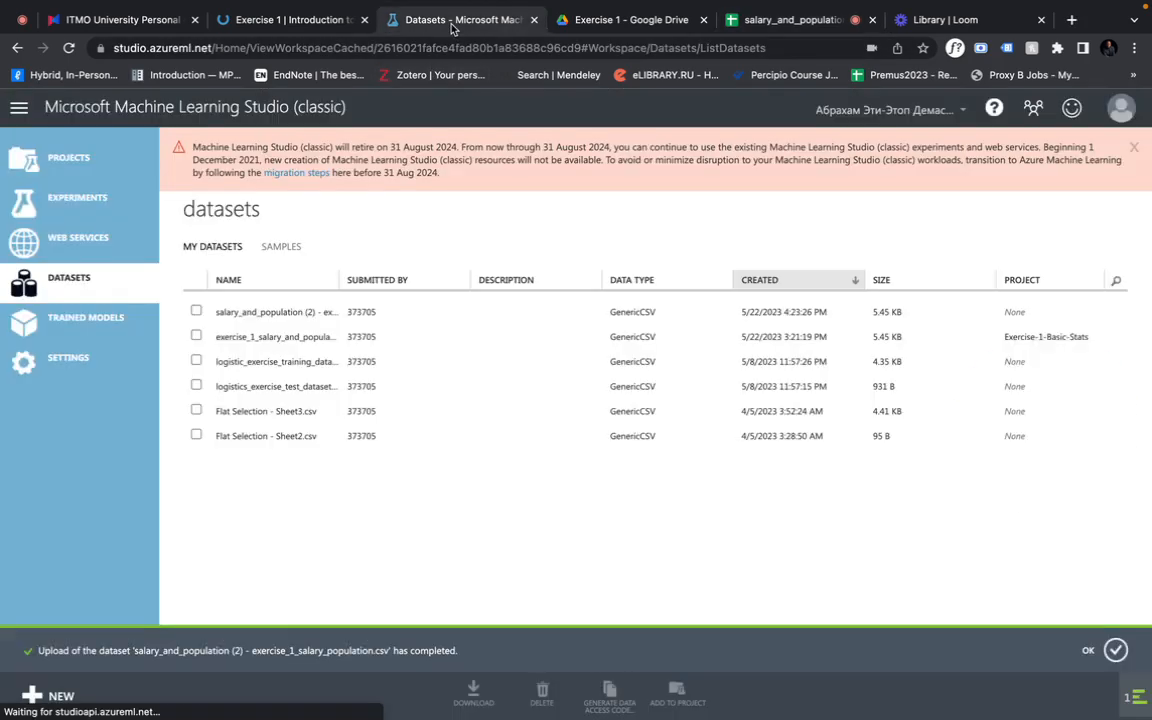
{"action": "left_click", "coordinate": [80, 200]}
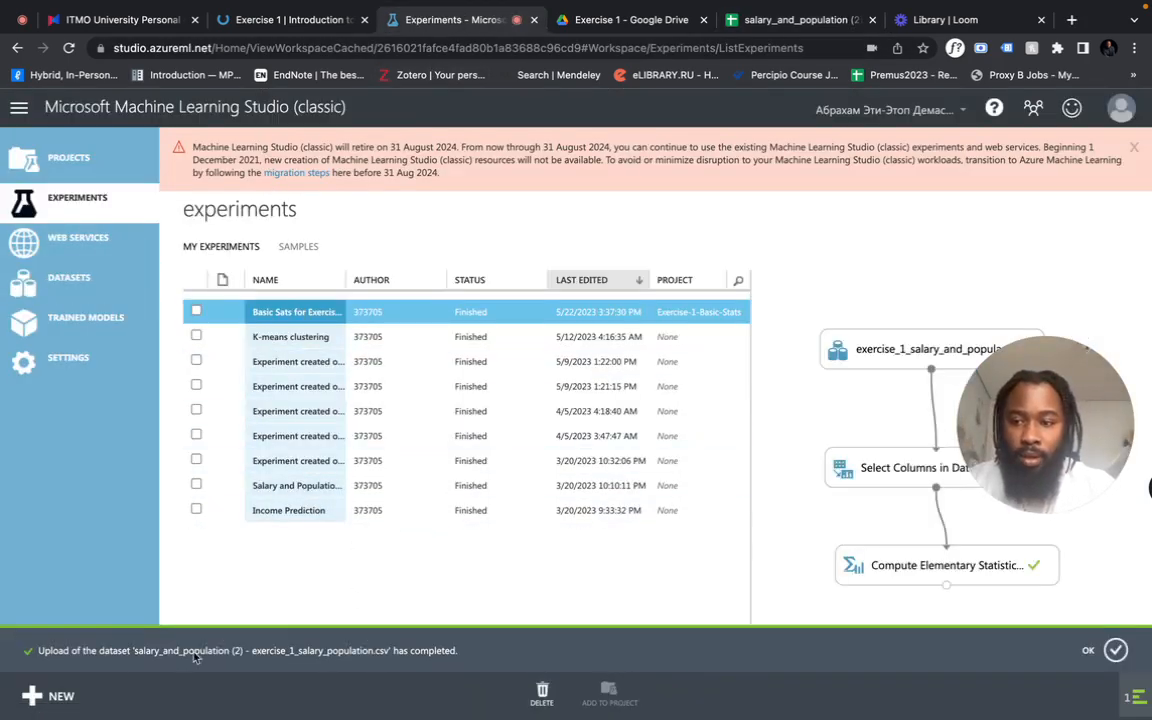
{"action": "left_click", "coordinate": [52, 695]}
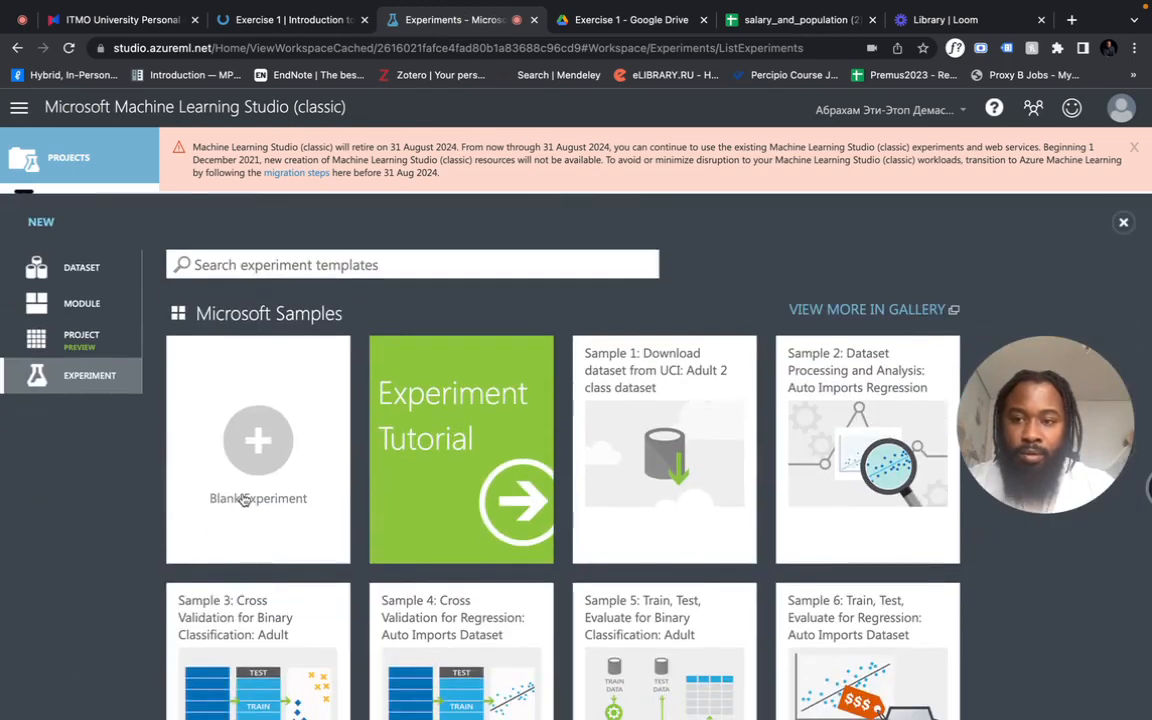
{"action": "left_click", "coordinate": [244, 500]}
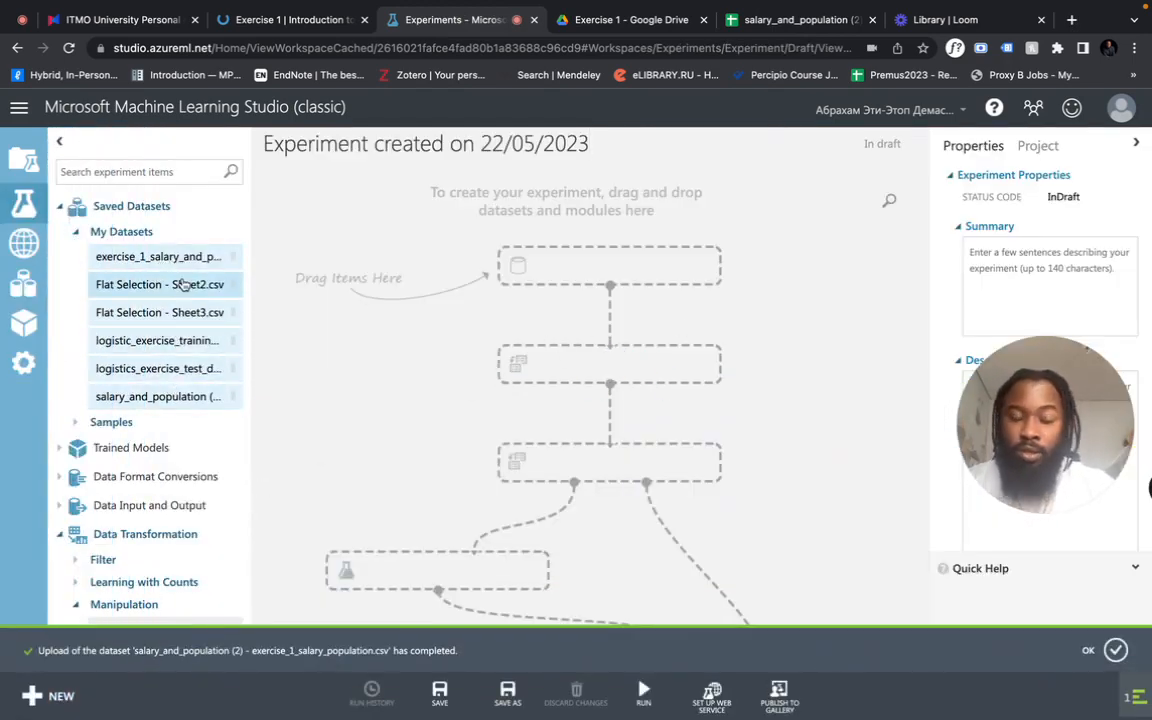
{"action": "left_click_drag", "start_coordinate": [173, 262], "coordinate": [576, 266]}
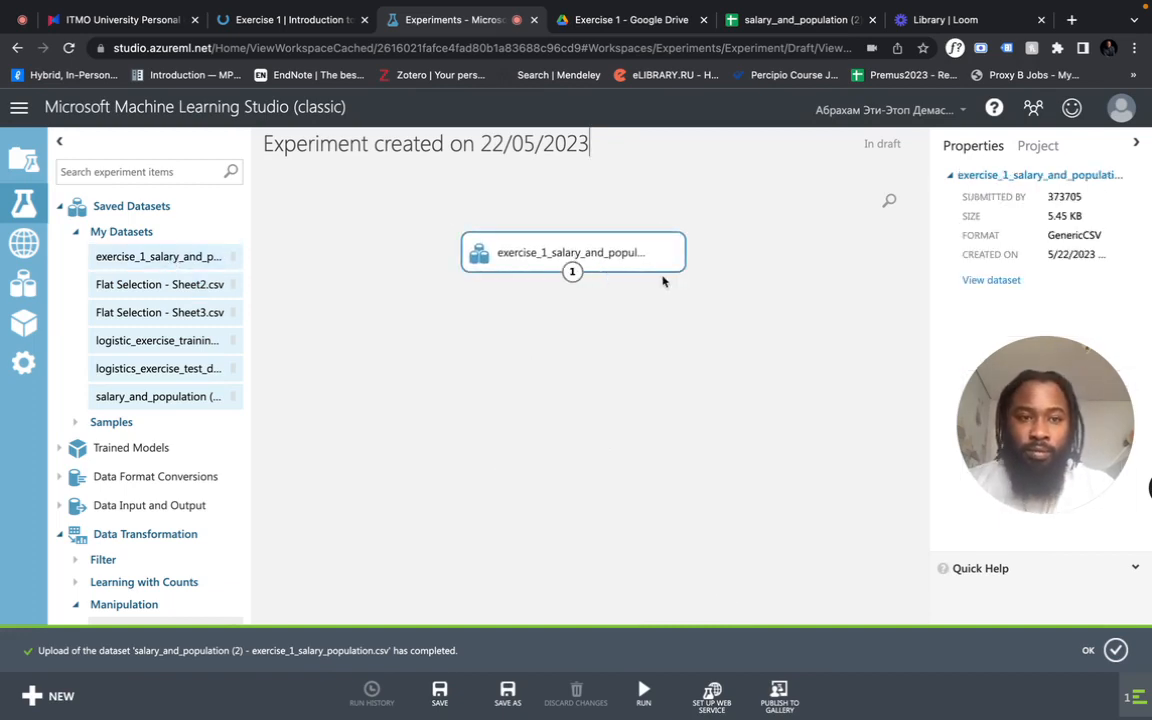
- Visualize the placed dataset and inspect the statistics of its Region_EN and AVG_Salary columns
{"action": "right_click", "coordinate": [638, 254]}
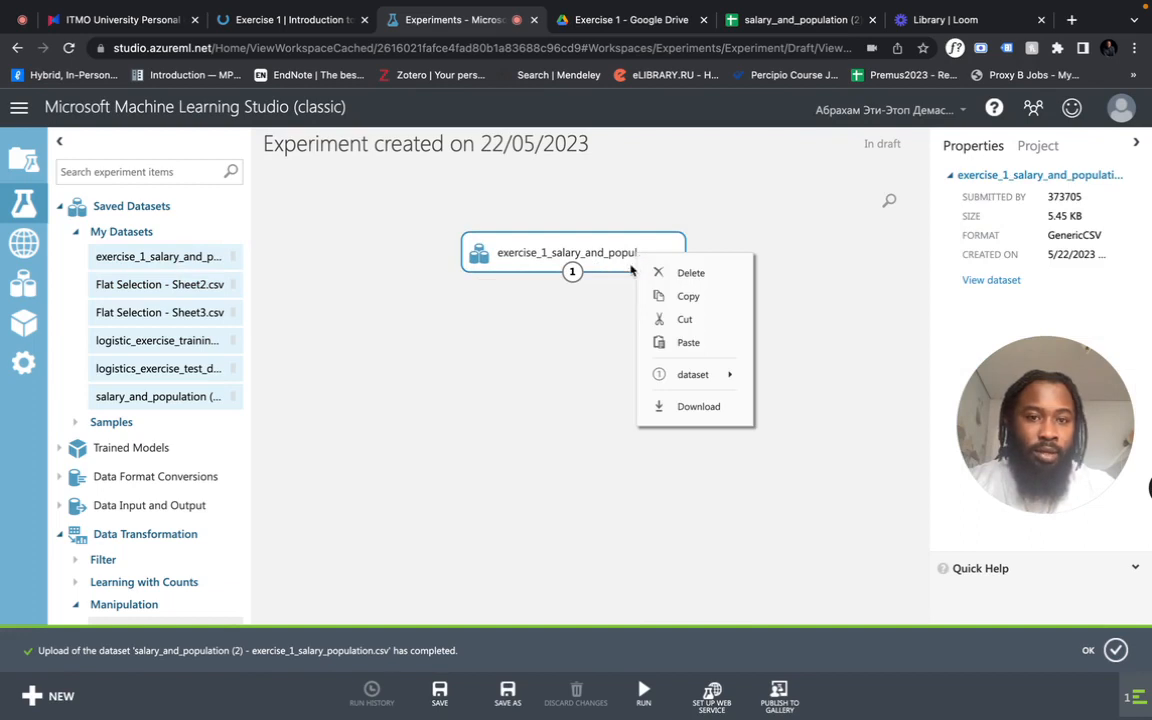
{"action": "mouse_move", "coordinate": [727, 382]}
{"action": "left_click", "coordinate": [784, 399]}
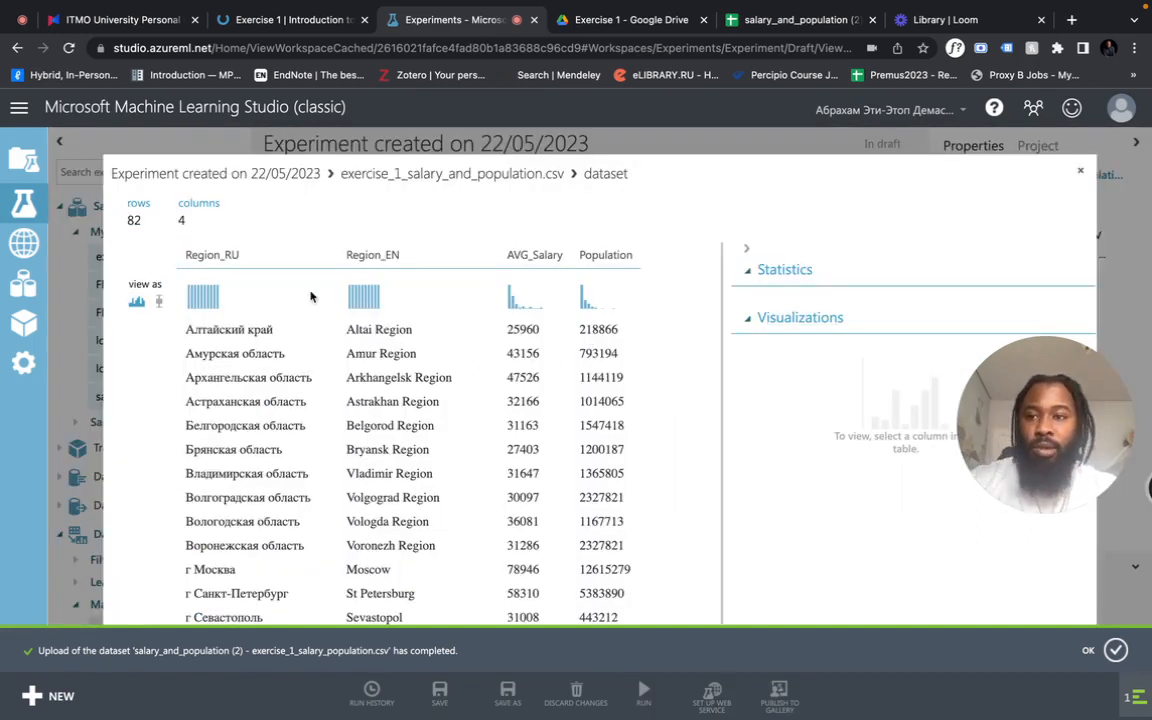
{"action": "left_click", "coordinate": [380, 252]}
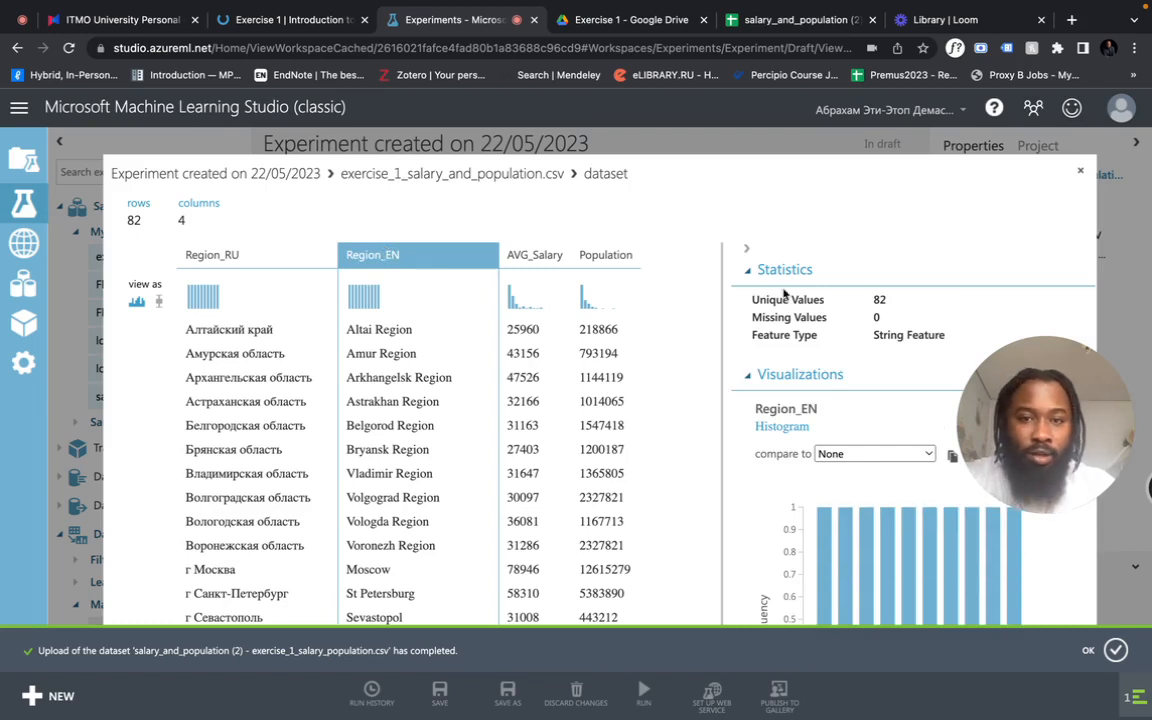
{"action": "left_click", "coordinate": [535, 254]}
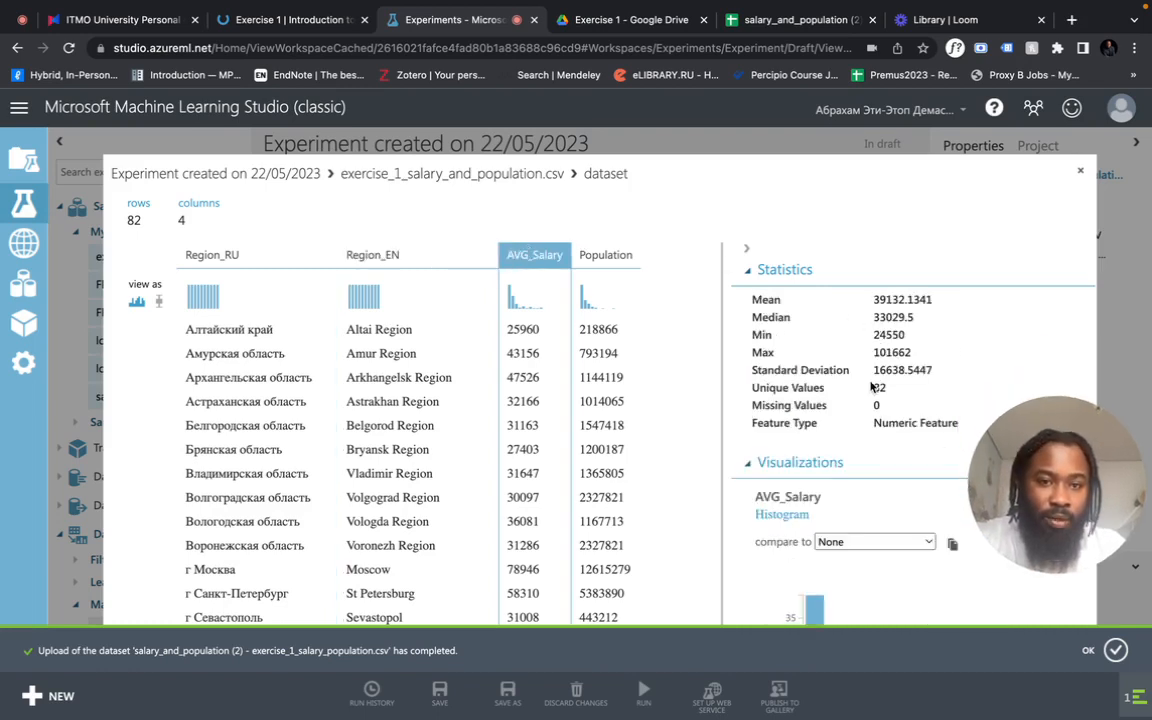
{"action": "left_click", "coordinate": [1081, 172]}
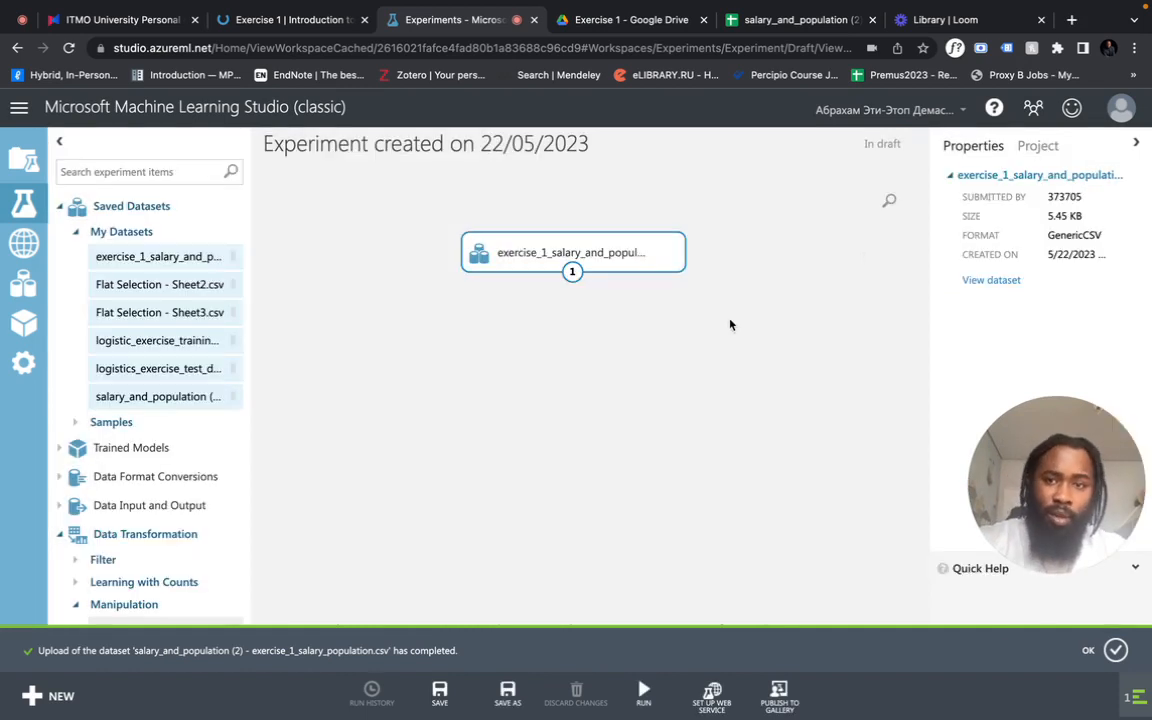
- Add a Select Columns in Dataset module below the salary dataset and connect the dataset's output to its input
{"action": "left_click_drag", "start_coordinate": [516, 267], "coordinate": [474, 267]}
{"action": "scroll", "coordinate": [231, 489], "scroll_direction": "down", "scroll_amount": 2}
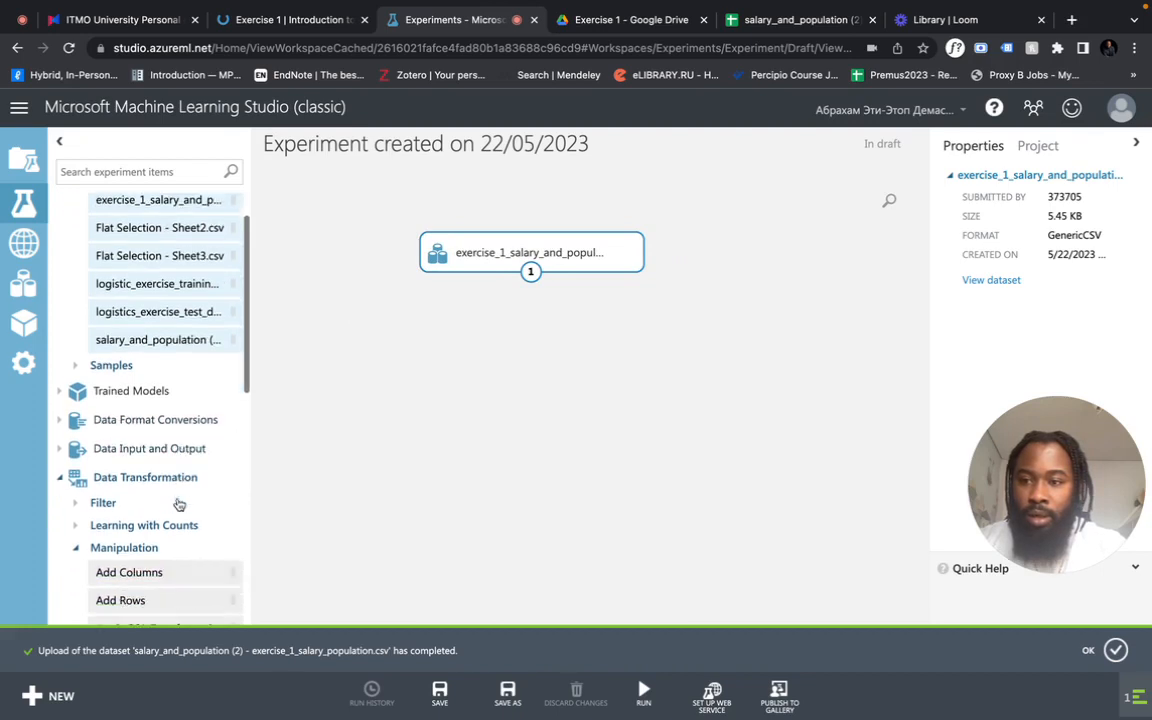
{"action": "scroll", "coordinate": [179, 504], "scroll_direction": "down", "scroll_amount": 5}
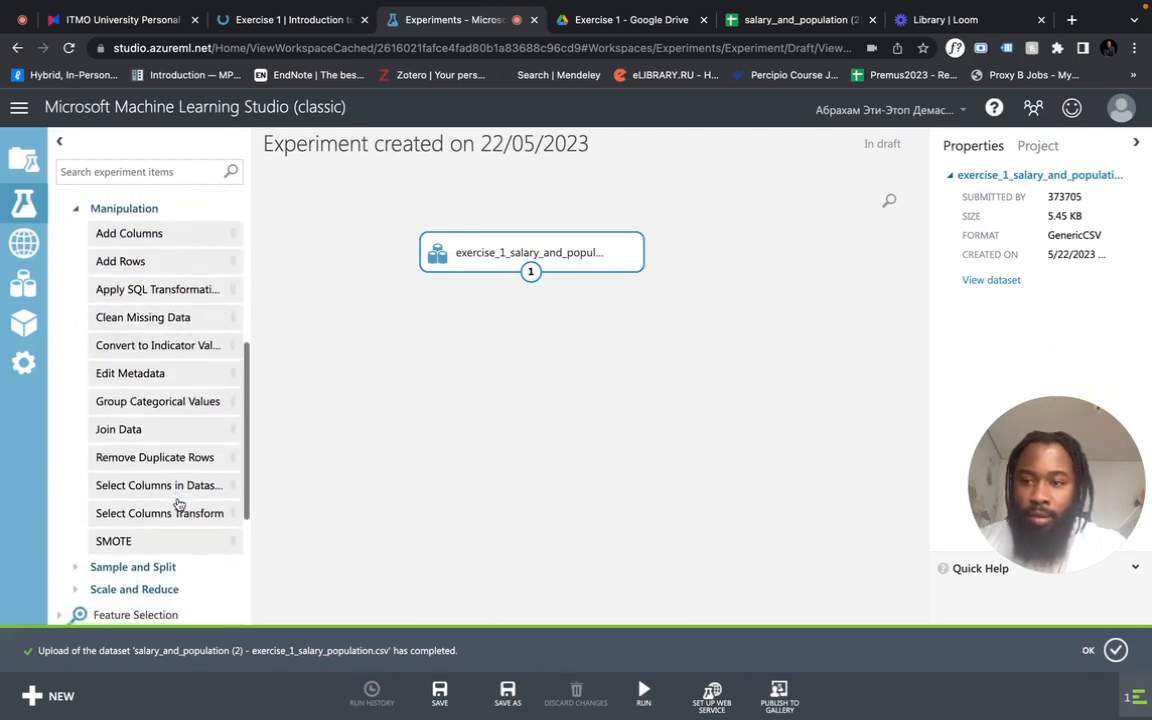
{"action": "left_click_drag", "start_coordinate": [152, 488], "coordinate": [524, 371]}
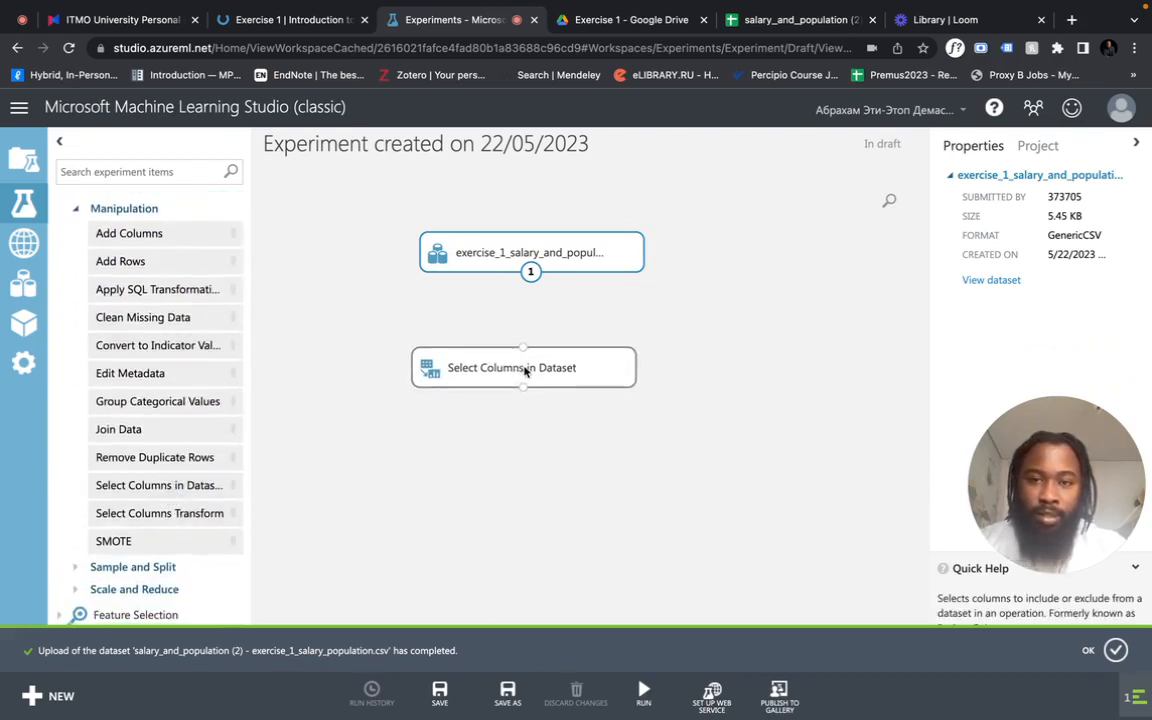
{"action": "scroll", "coordinate": [187, 350], "scroll_direction": "up", "scroll_amount": 6}
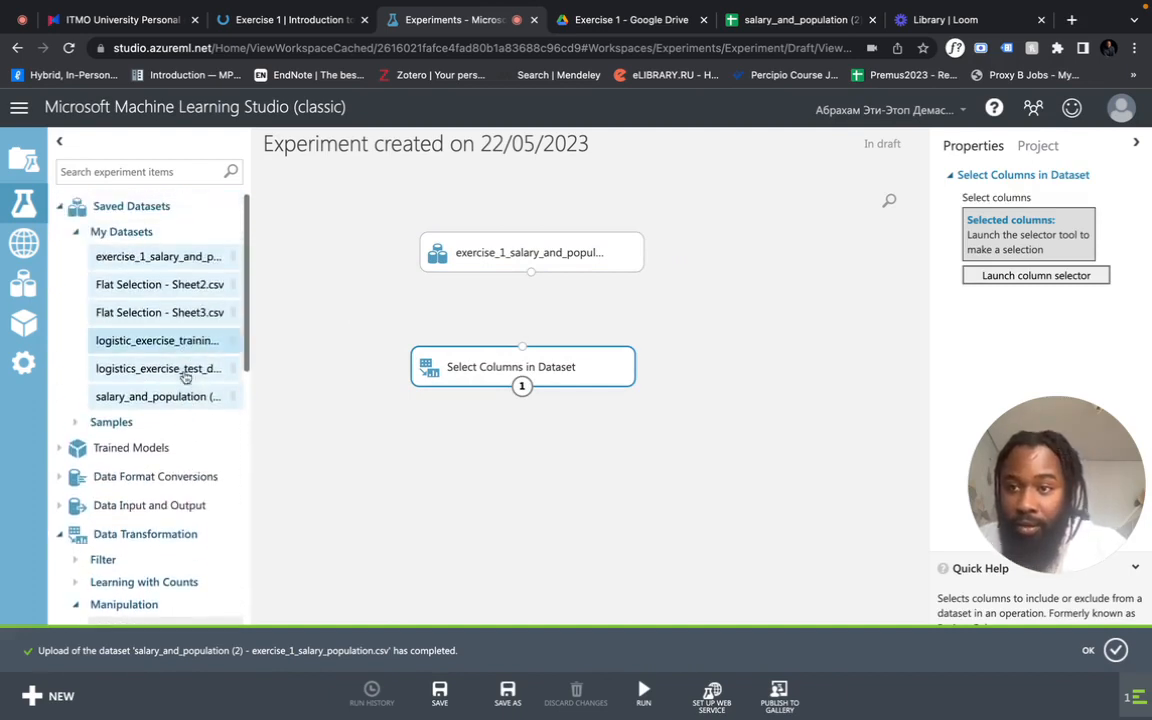
{"action": "scroll", "coordinate": [172, 496], "scroll_direction": "down", "scroll_amount": 2}
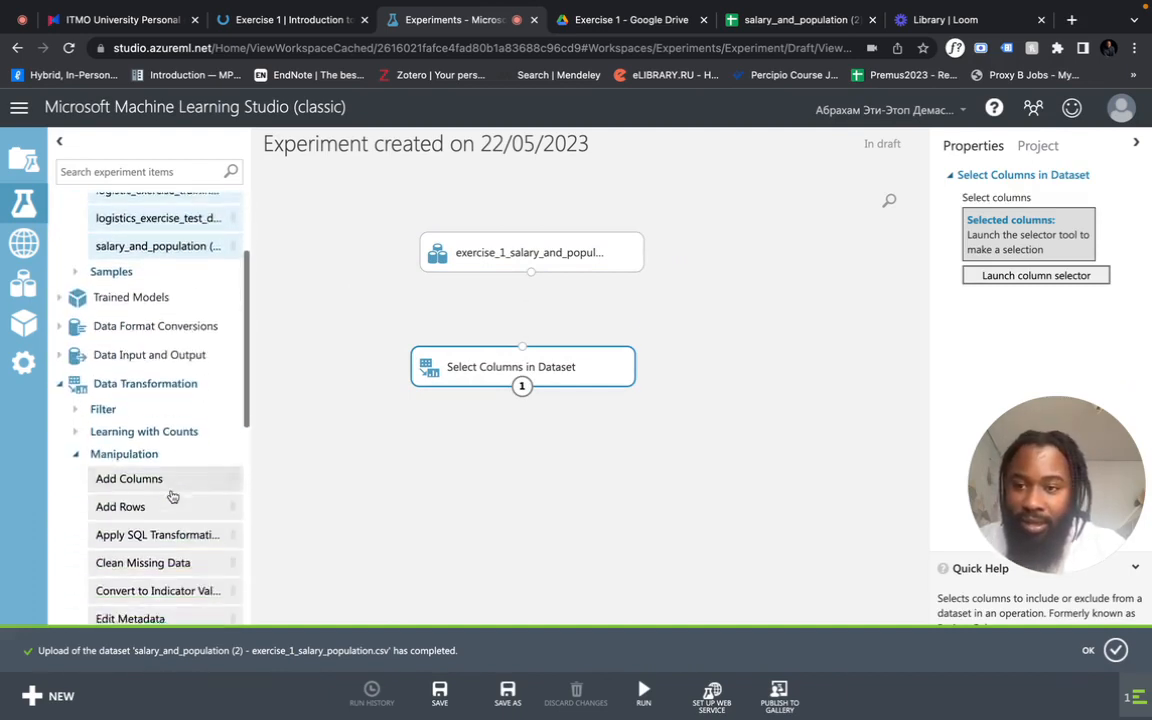
{"action": "scroll", "coordinate": [172, 496], "scroll_direction": "down", "scroll_amount": 3}
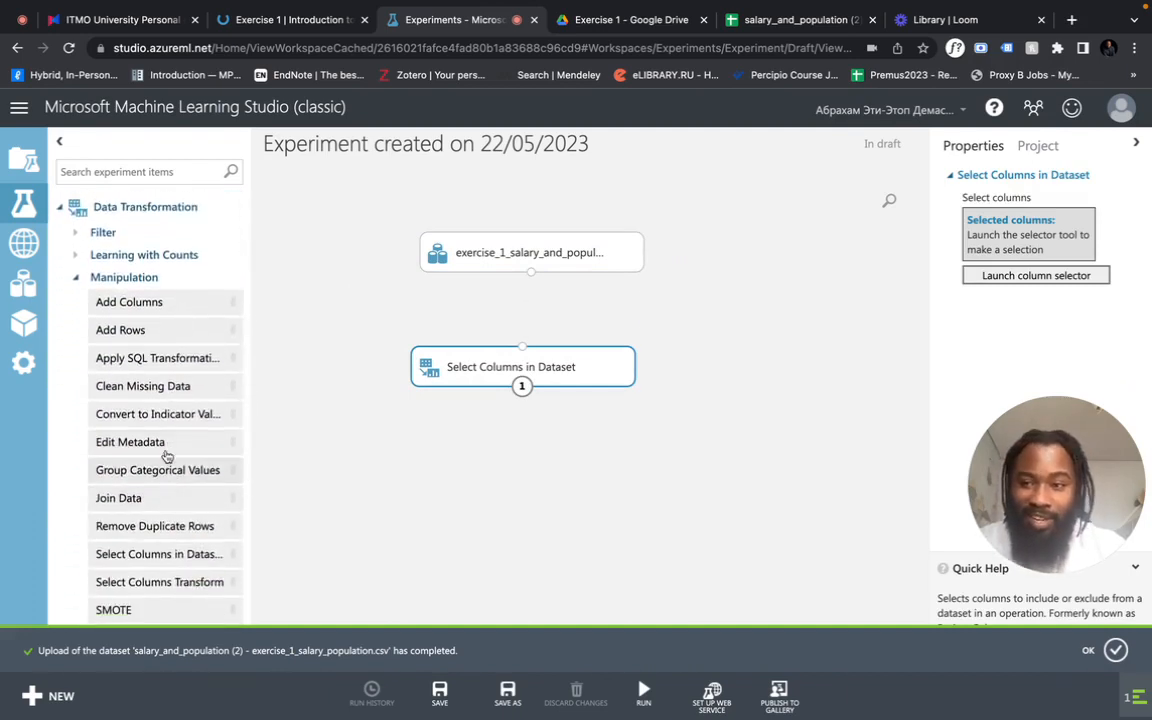
{"action": "left_click_drag", "start_coordinate": [500, 370], "coordinate": [515, 365]}
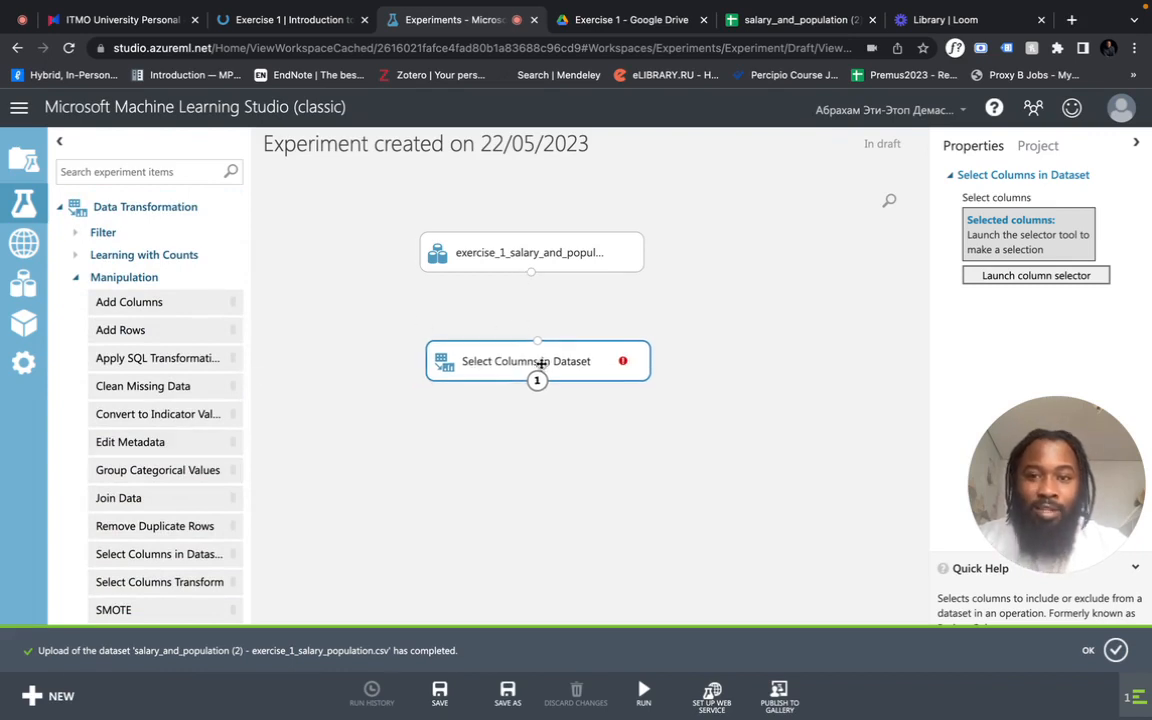
{"action": "left_click_drag", "start_coordinate": [531, 271], "coordinate": [537, 345]}
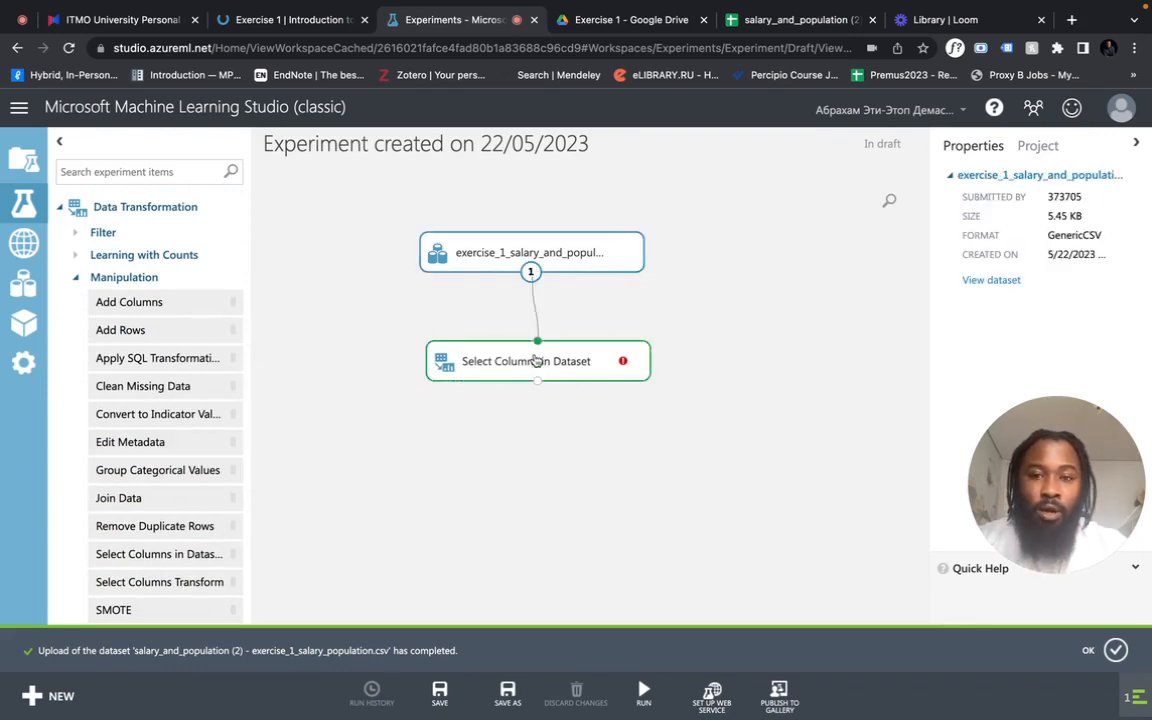
- Configure the Select Columns in Dataset module to keep only AVG_Salary and run the experiment
{"action": "left_click", "coordinate": [604, 357]}
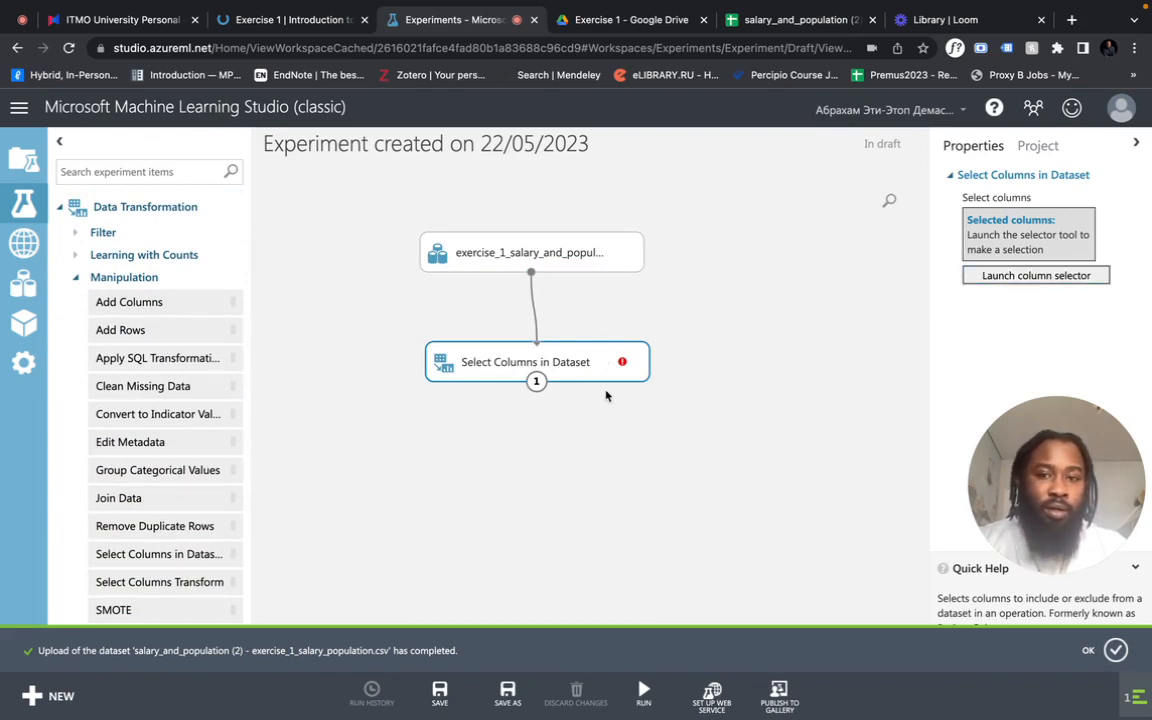
{"action": "left_click", "coordinate": [1010, 276]}
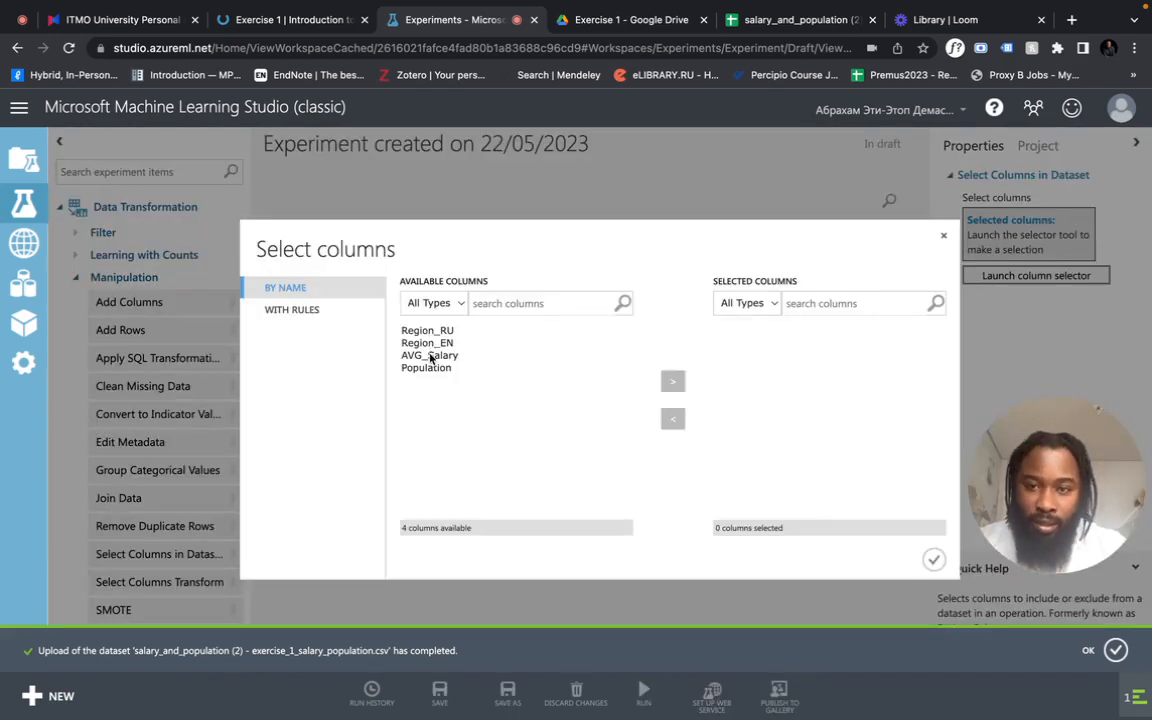
{"action": "left_click", "coordinate": [440, 357]}
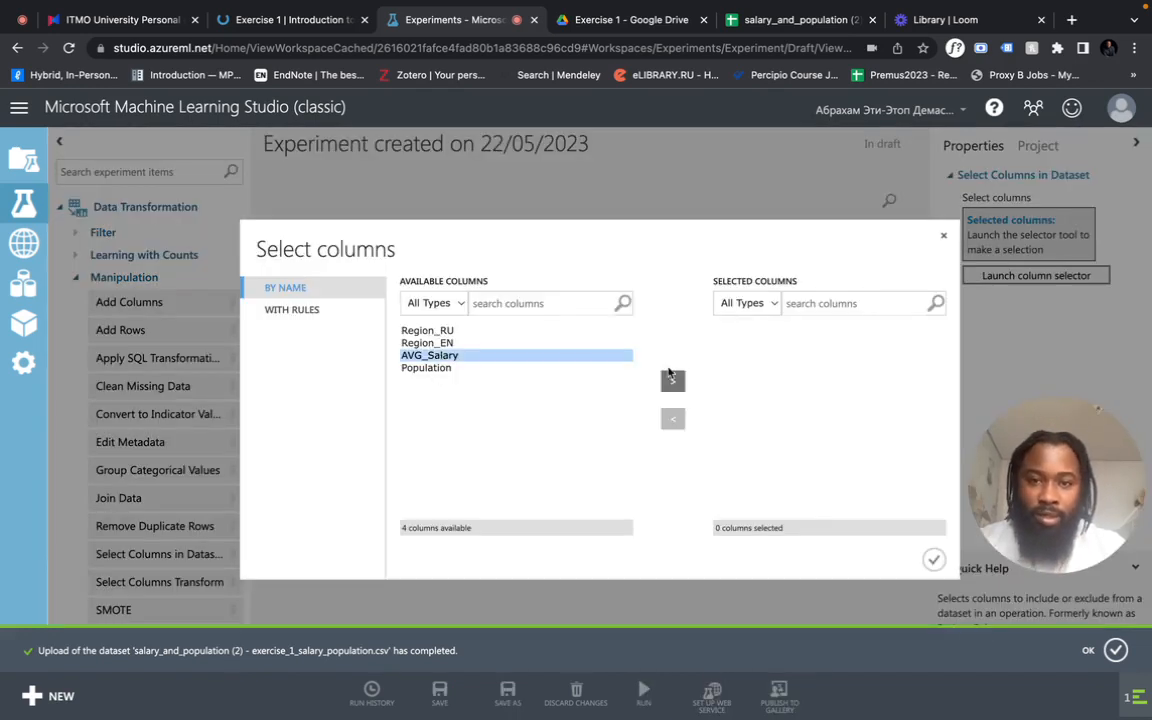
{"action": "left_click", "coordinate": [672, 381]}
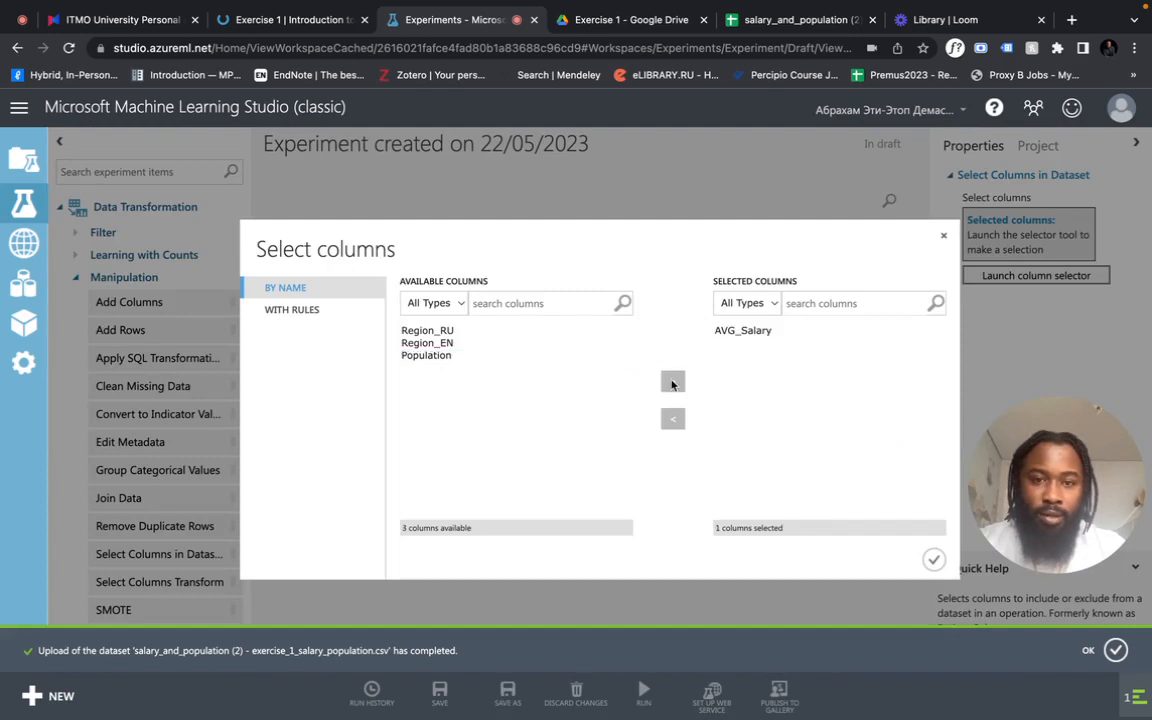
{"action": "left_click", "coordinate": [933, 558]}
{"action": "left_click_drag", "start_coordinate": [605, 379], "coordinate": [603, 371]}
{"action": "left_click", "coordinate": [643, 701]}
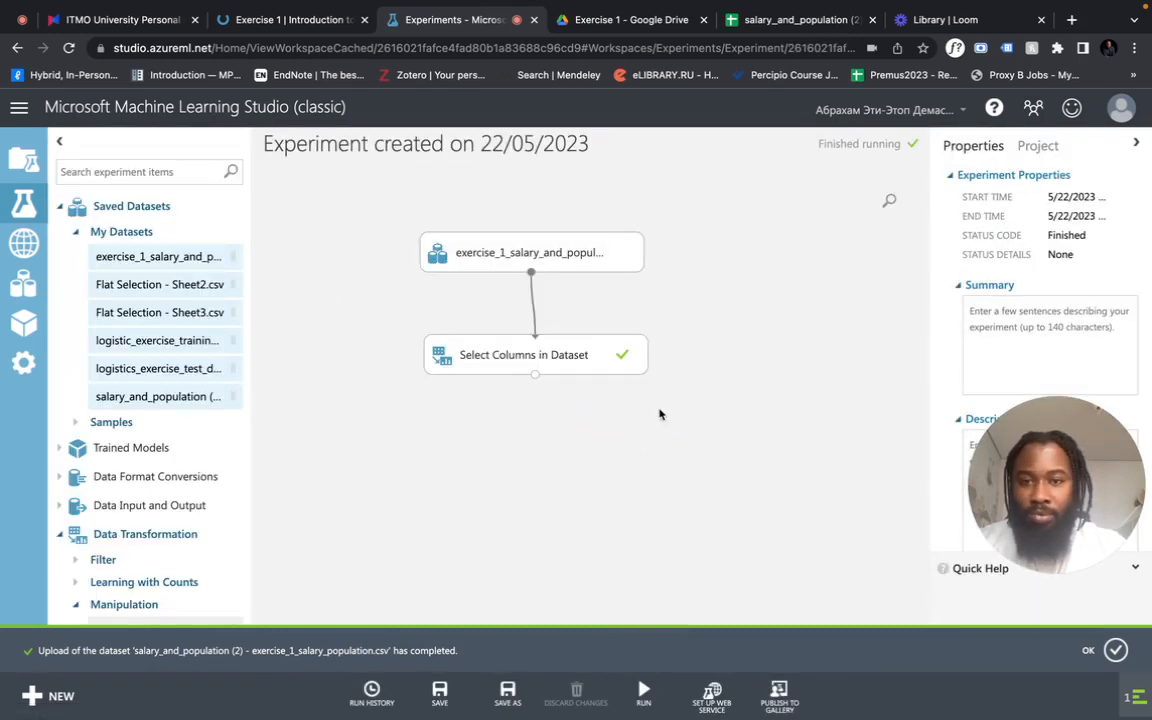
- Visualize the results dataset of the Select Columns in Dataset module and inspect the AVG_Salary statistics
{"action": "left_click_drag", "start_coordinate": [584, 356], "coordinate": [578, 349]}
{"action": "right_click", "coordinate": [578, 353]}
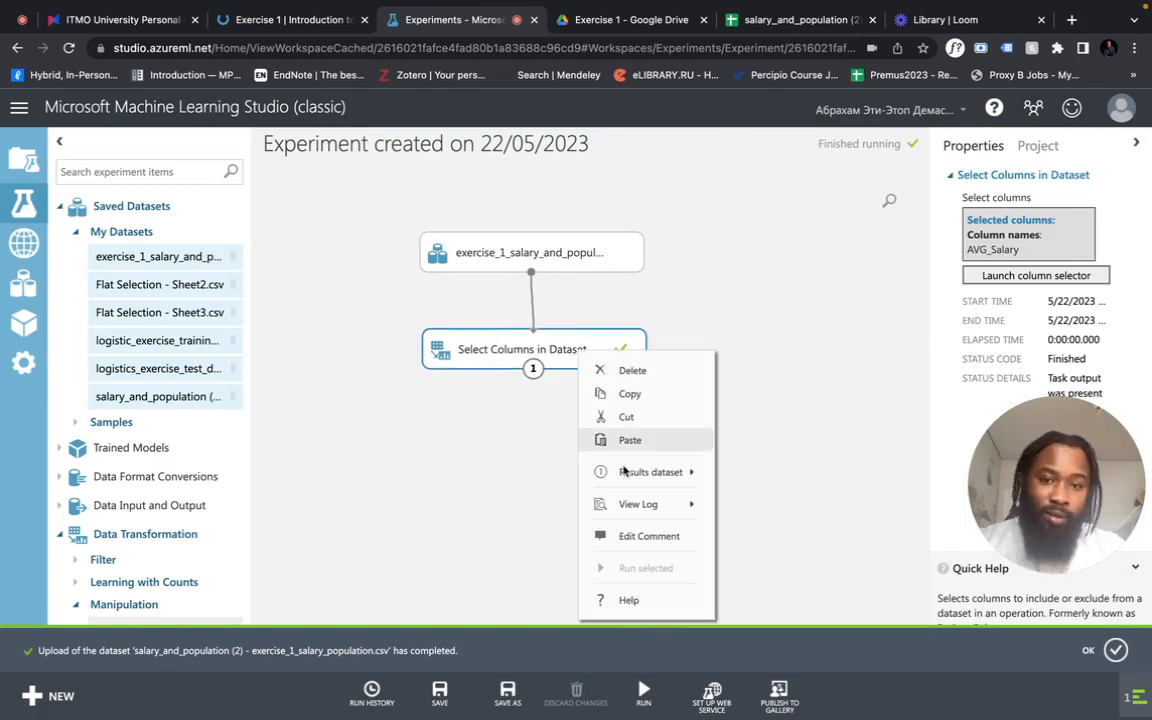
{"action": "mouse_move", "coordinate": [677, 477]}
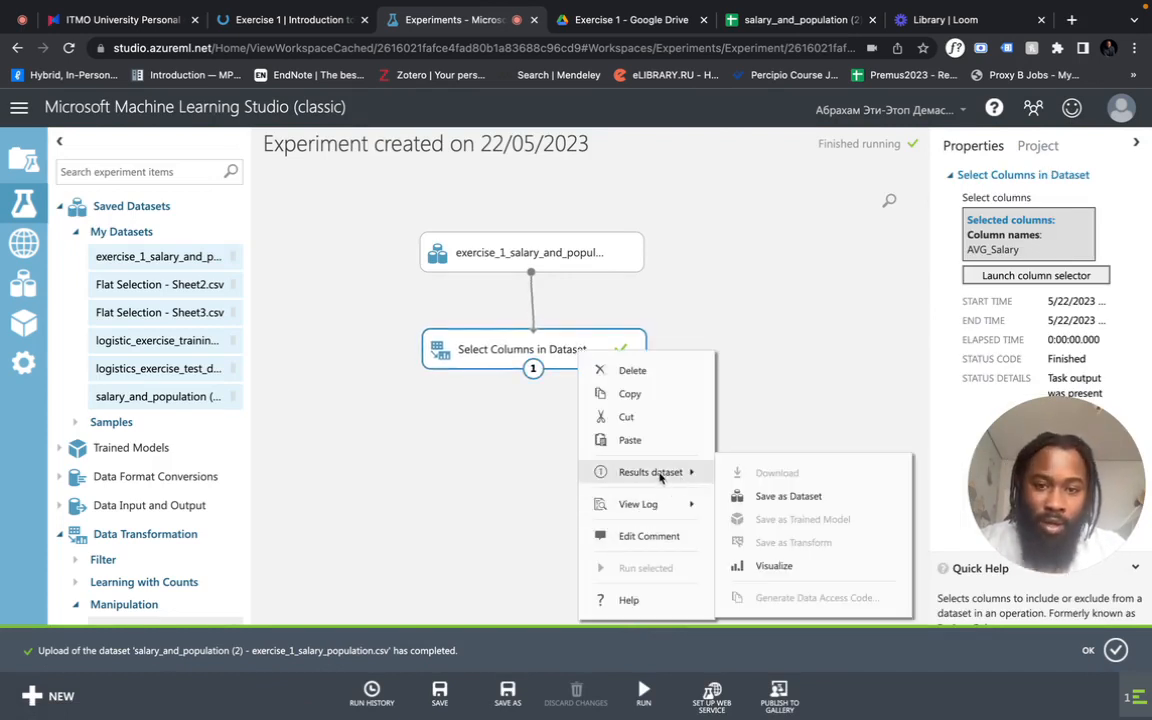
{"action": "left_click", "coordinate": [571, 363]}
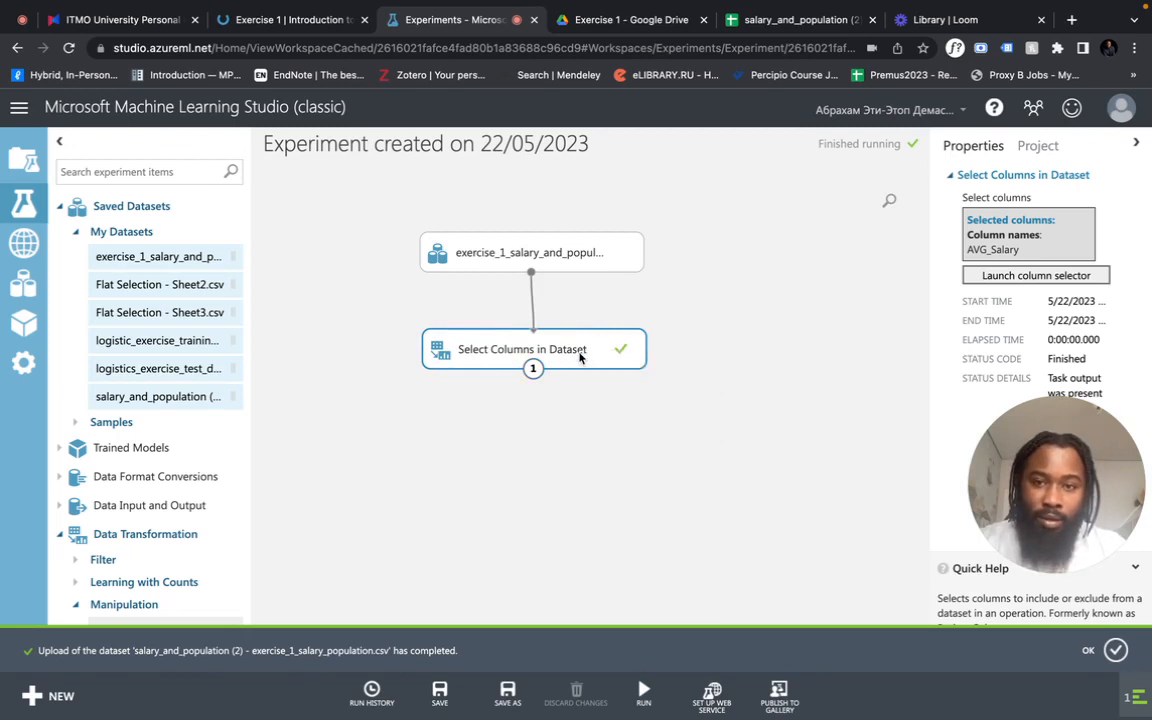
{"action": "right_click", "coordinate": [583, 351]}
{"action": "mouse_move", "coordinate": [660, 474]}
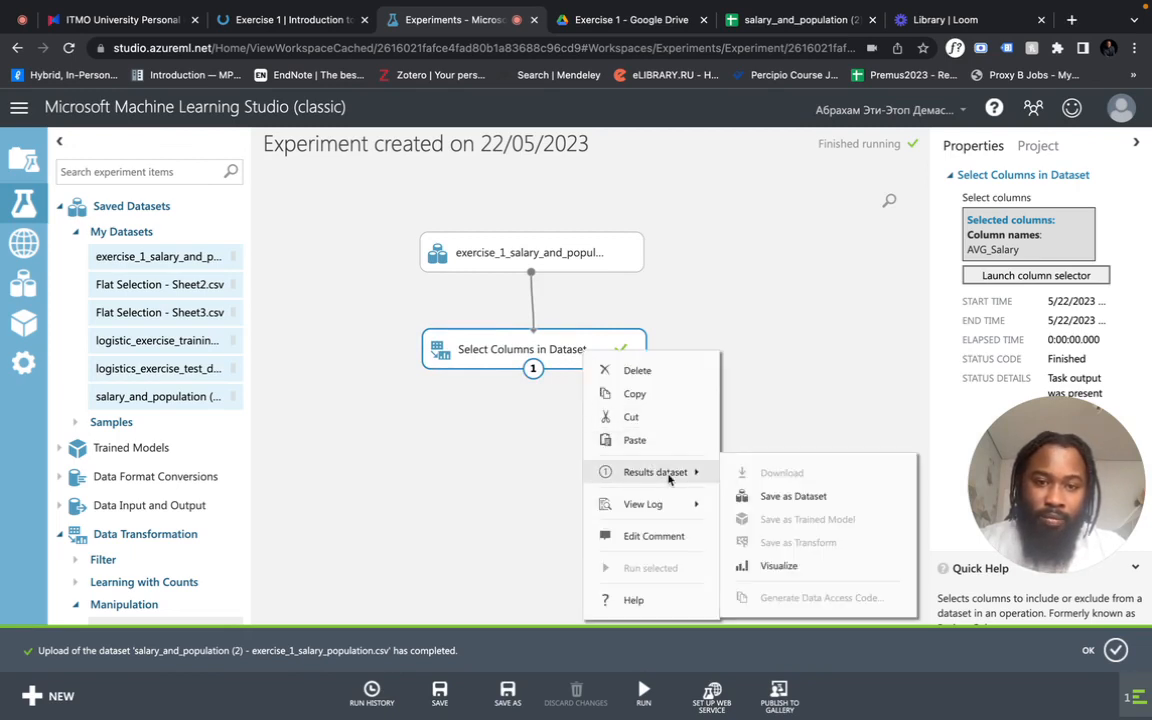
{"action": "left_click", "coordinate": [773, 564]}
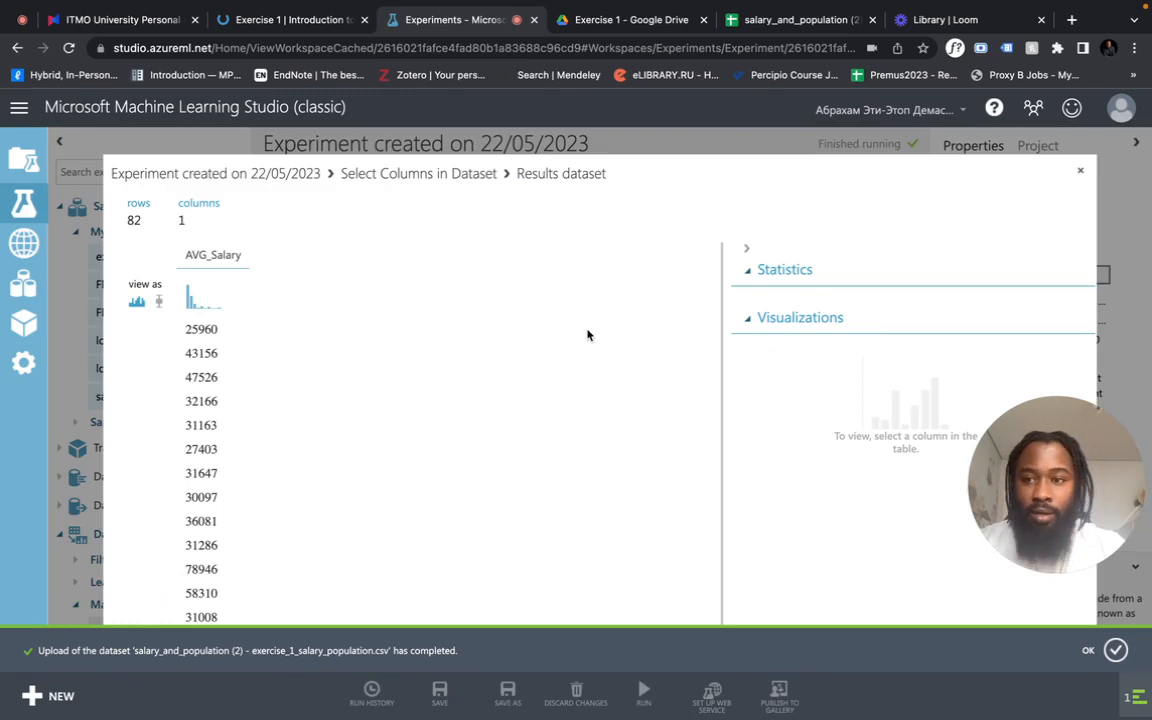
{"action": "left_click", "coordinate": [228, 257]}
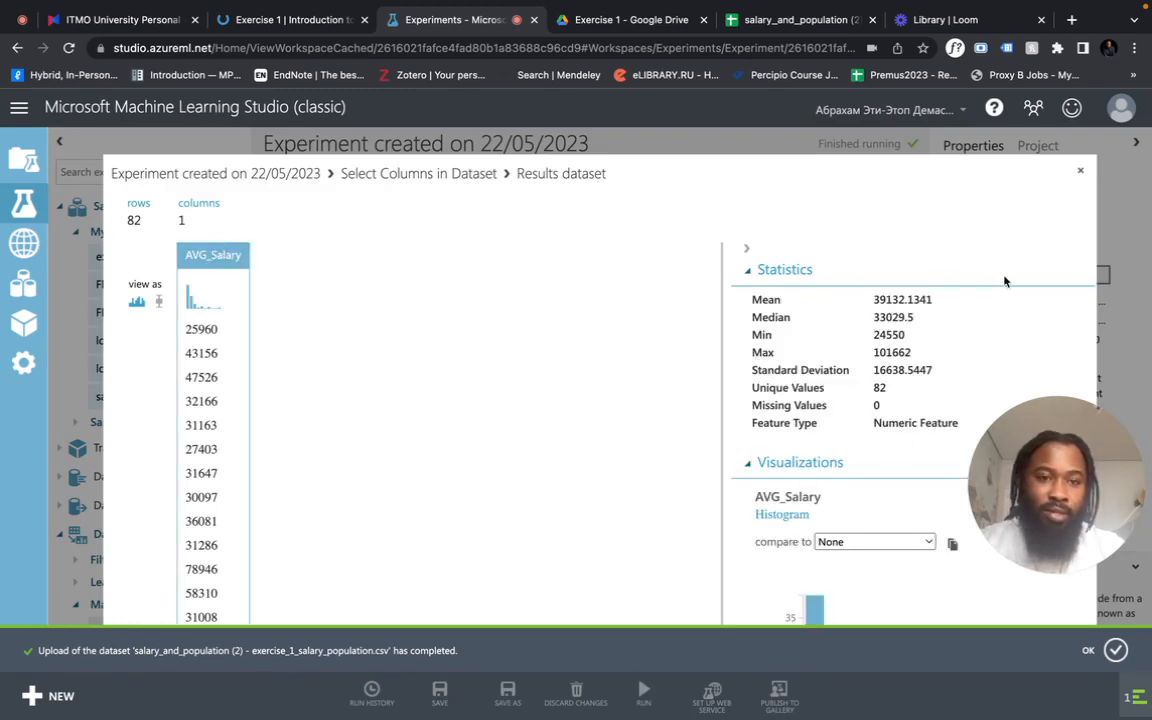
- Check the Task 1 questions on the course page and revisit the AVG_Salary statistics in the Select Columns in Dataset results
{"action": "left_click", "coordinate": [1080, 172]}
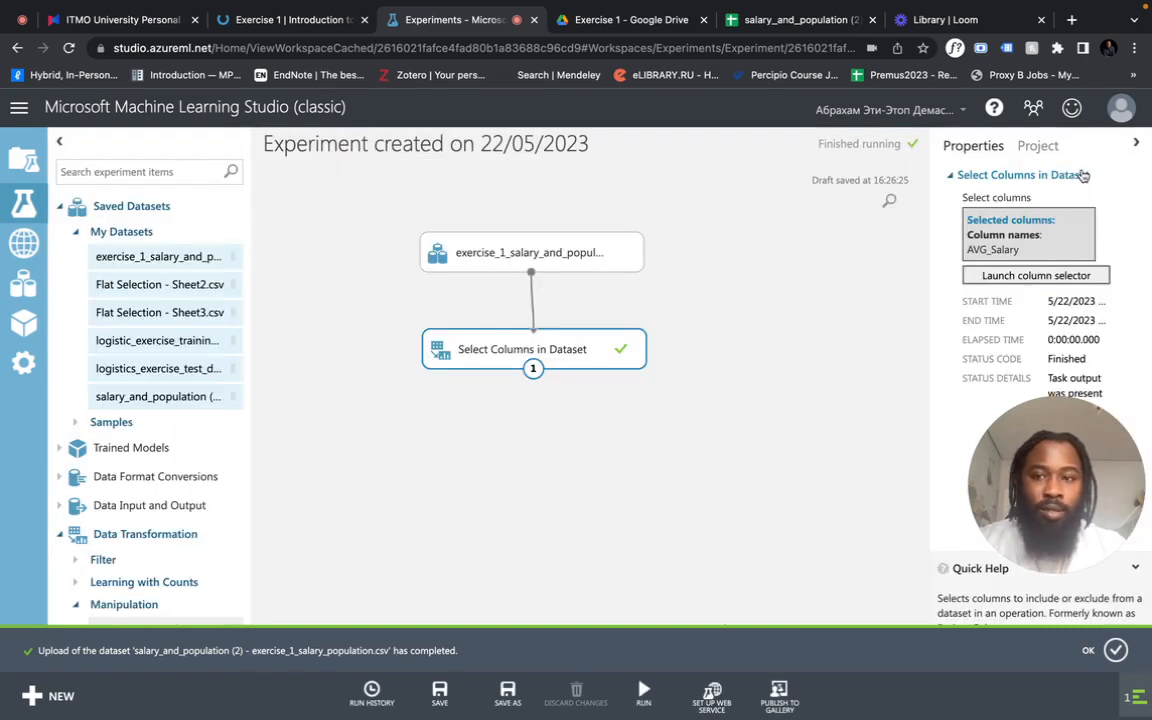
{"action": "left_click", "coordinate": [281, 24]}
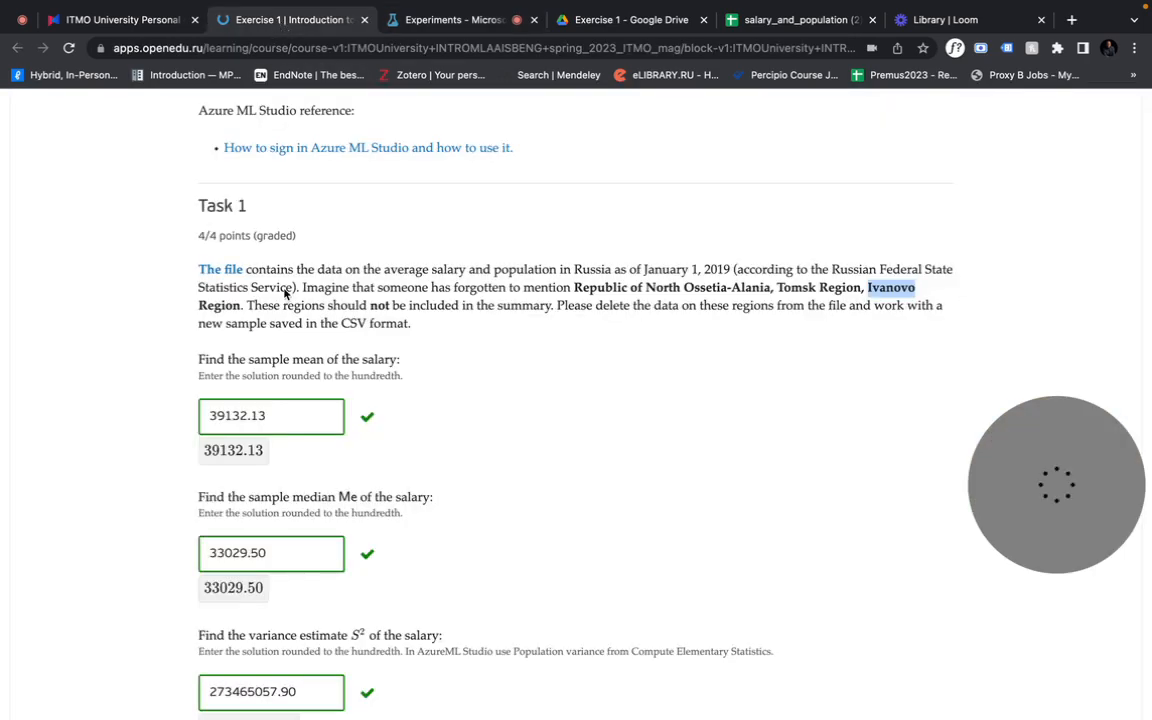
{"action": "left_click", "coordinate": [455, 22]}
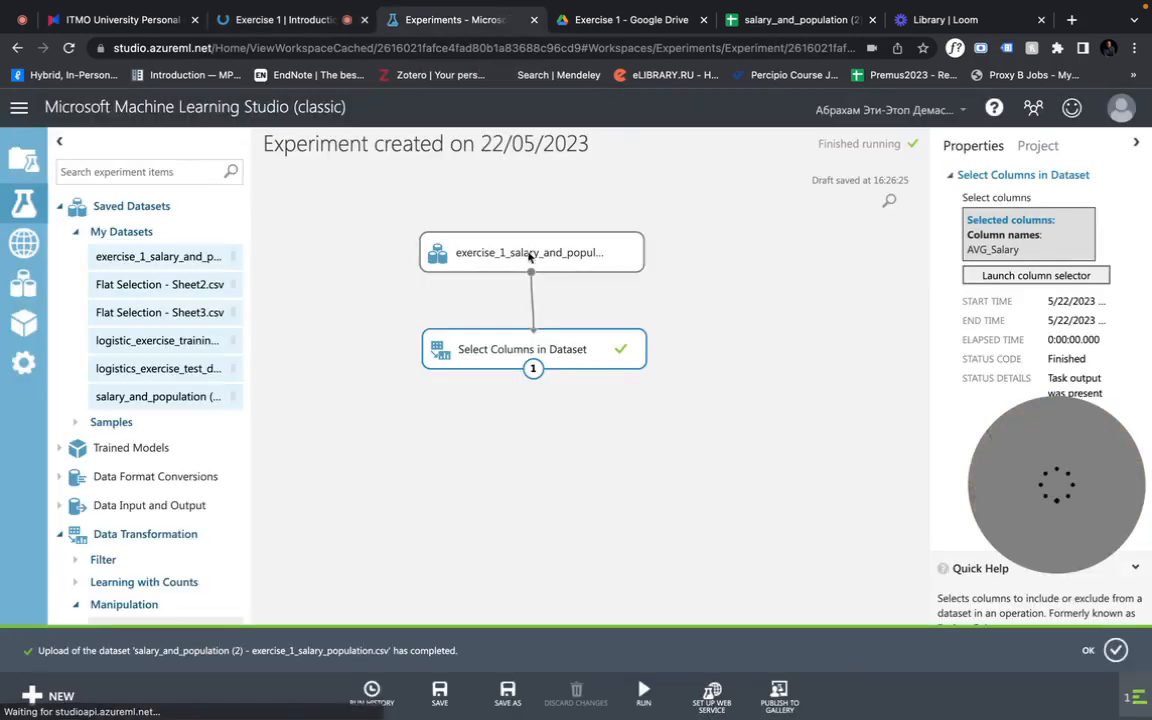
{"action": "right_click", "coordinate": [591, 358]}
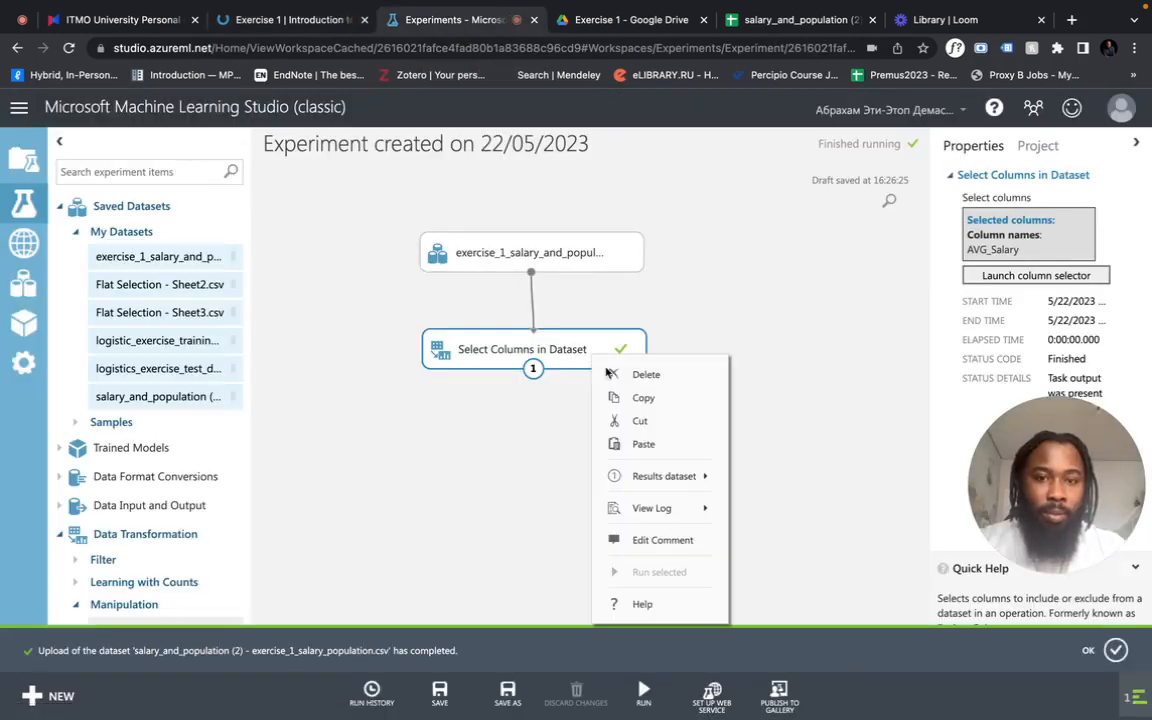
{"action": "mouse_move", "coordinate": [683, 488]}
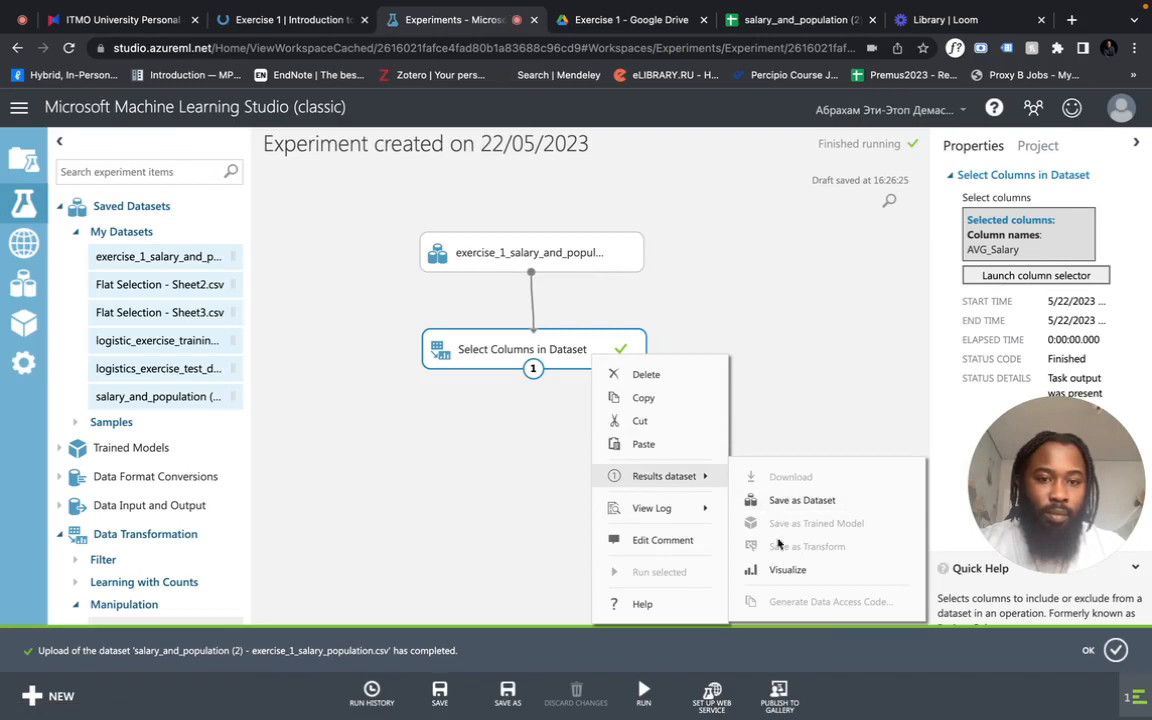
{"action": "left_click", "coordinate": [786, 570]}
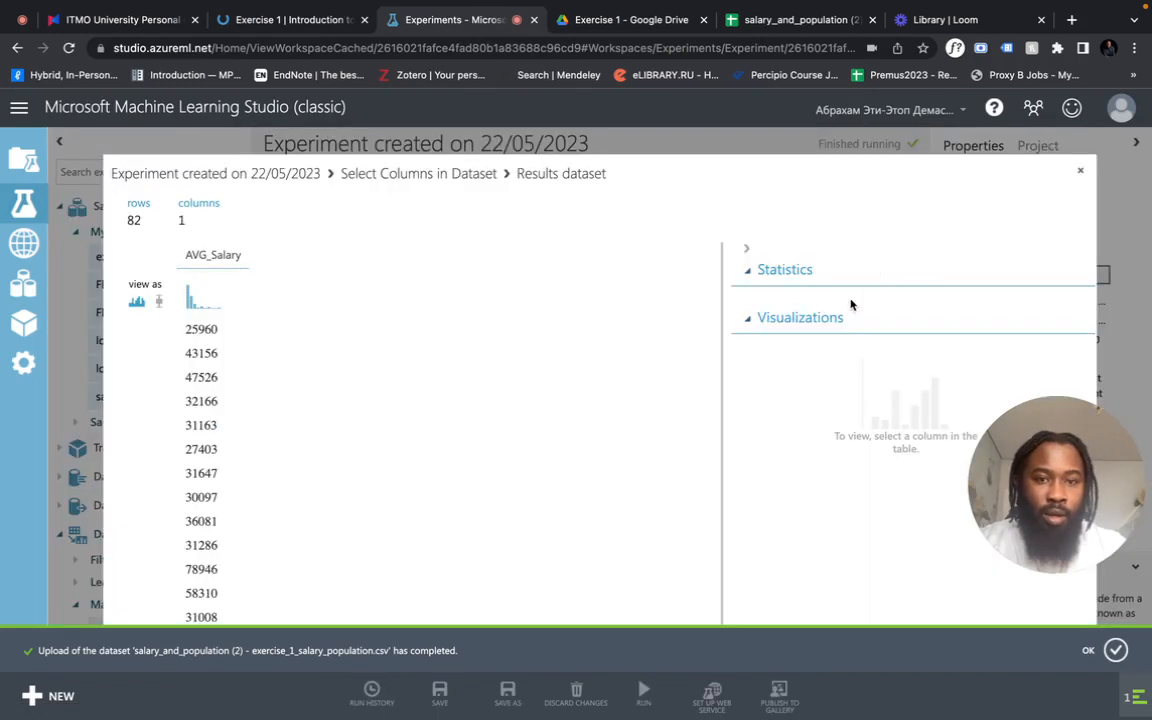
{"action": "left_click", "coordinate": [238, 256]}
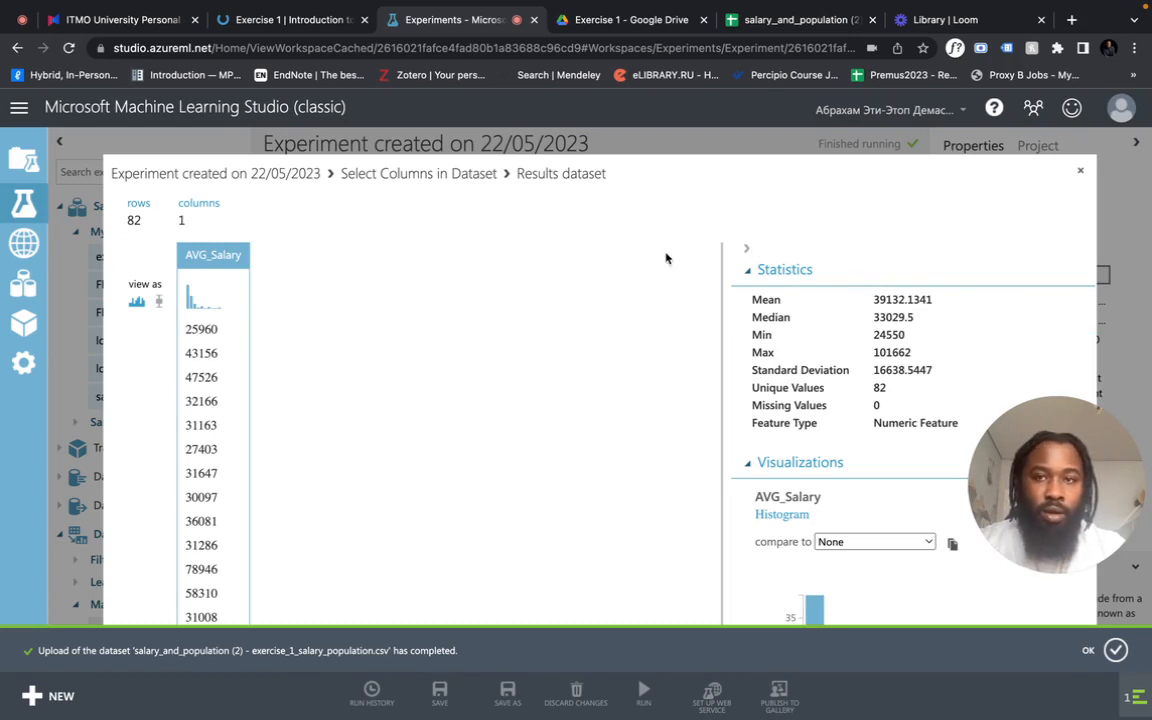
- Compare the sample median answer on the course page with the AVG_Salary median in the results dataset, and close the visualization
{"action": "left_click", "coordinate": [313, 29]}
{"action": "scroll", "coordinate": [353, 341], "scroll_direction": "down", "scroll_amount": 2}
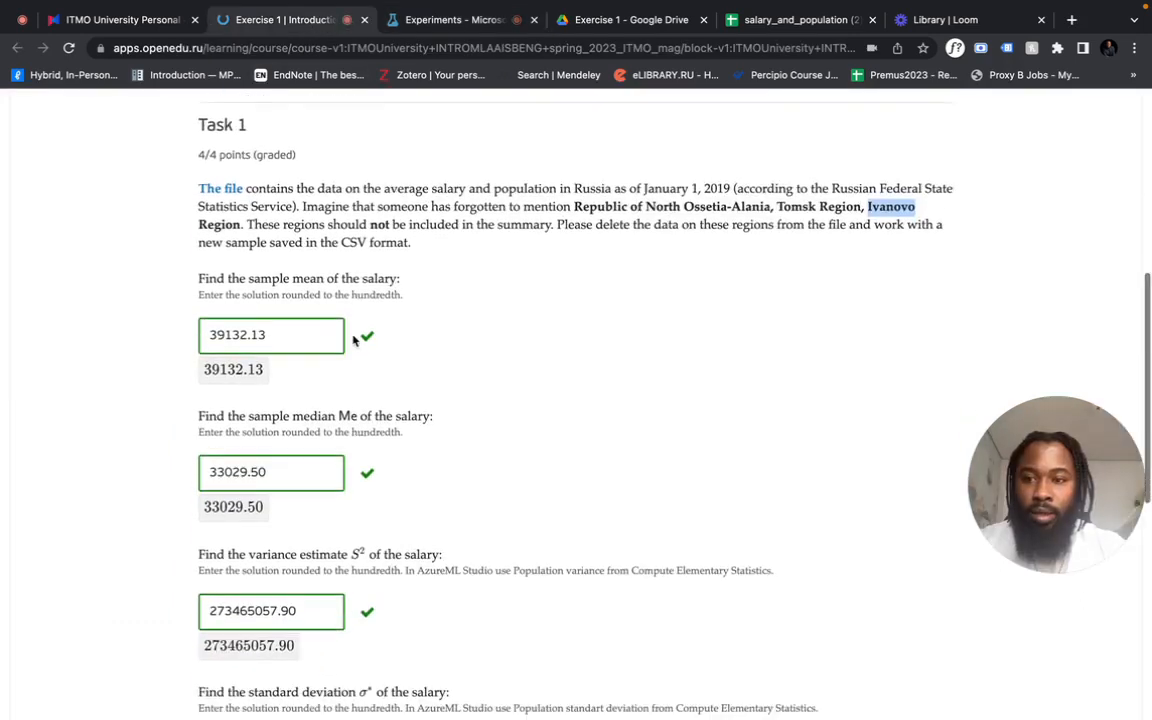
{"action": "double_click", "coordinate": [262, 469]}
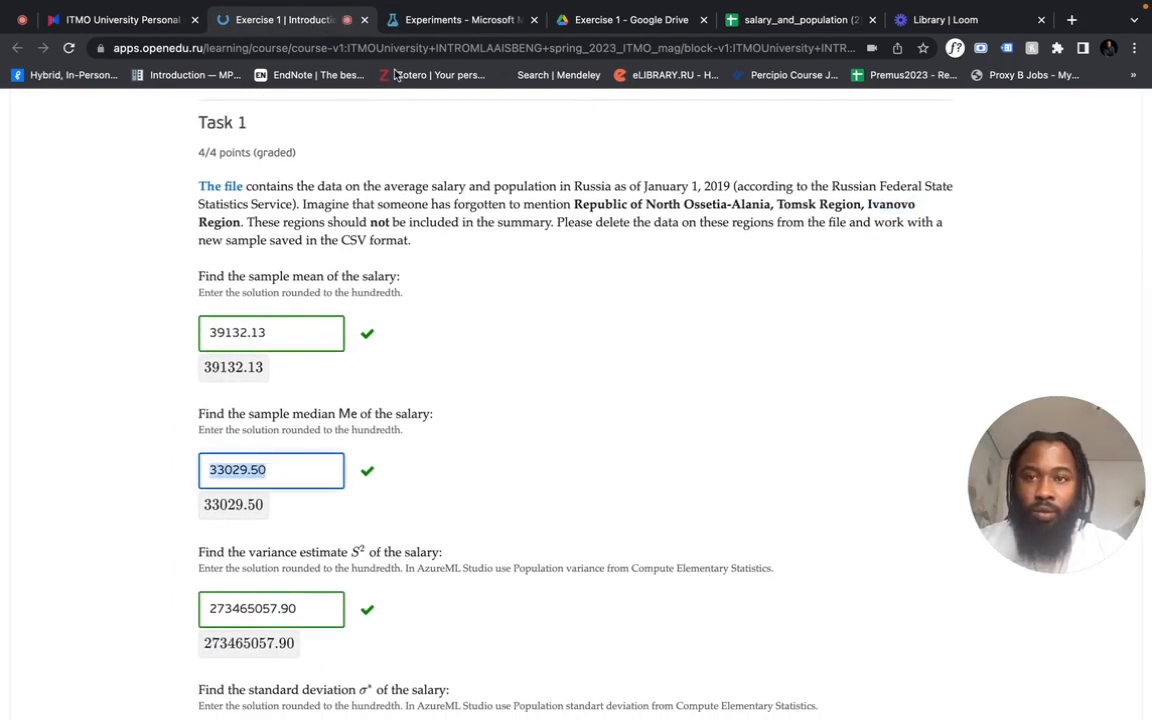
{"action": "left_click", "coordinate": [432, 25]}
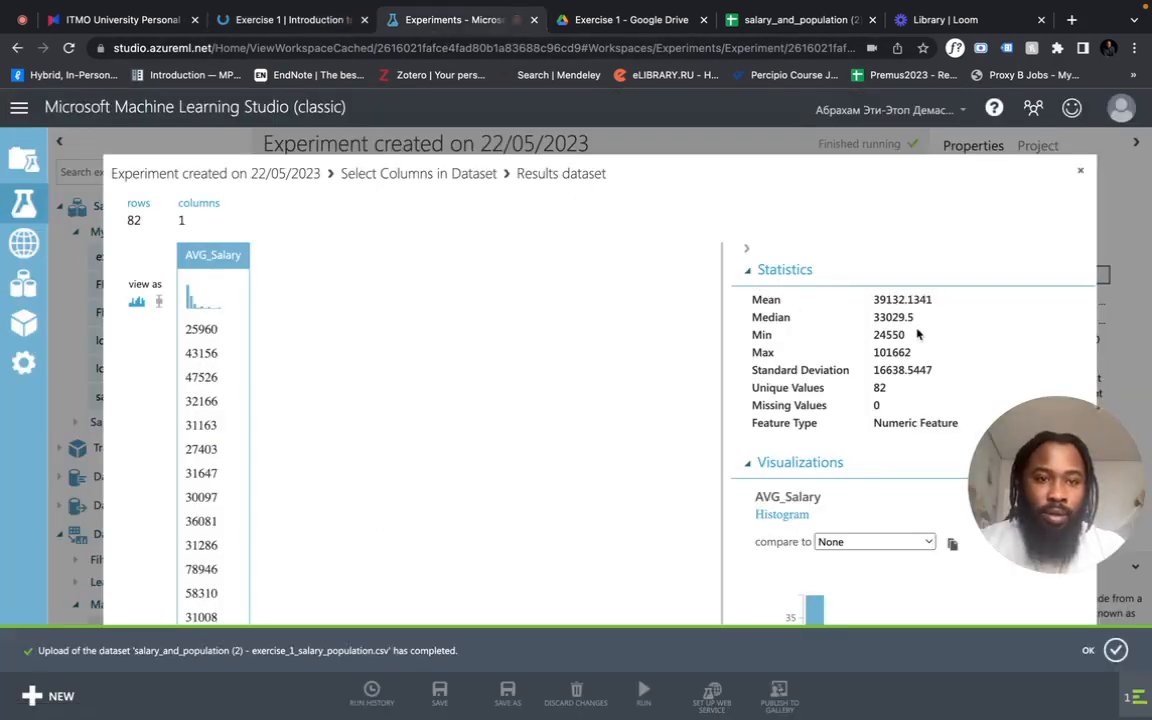
{"action": "double_click", "coordinate": [889, 316]}
{"action": "left_click", "coordinate": [1081, 176]}
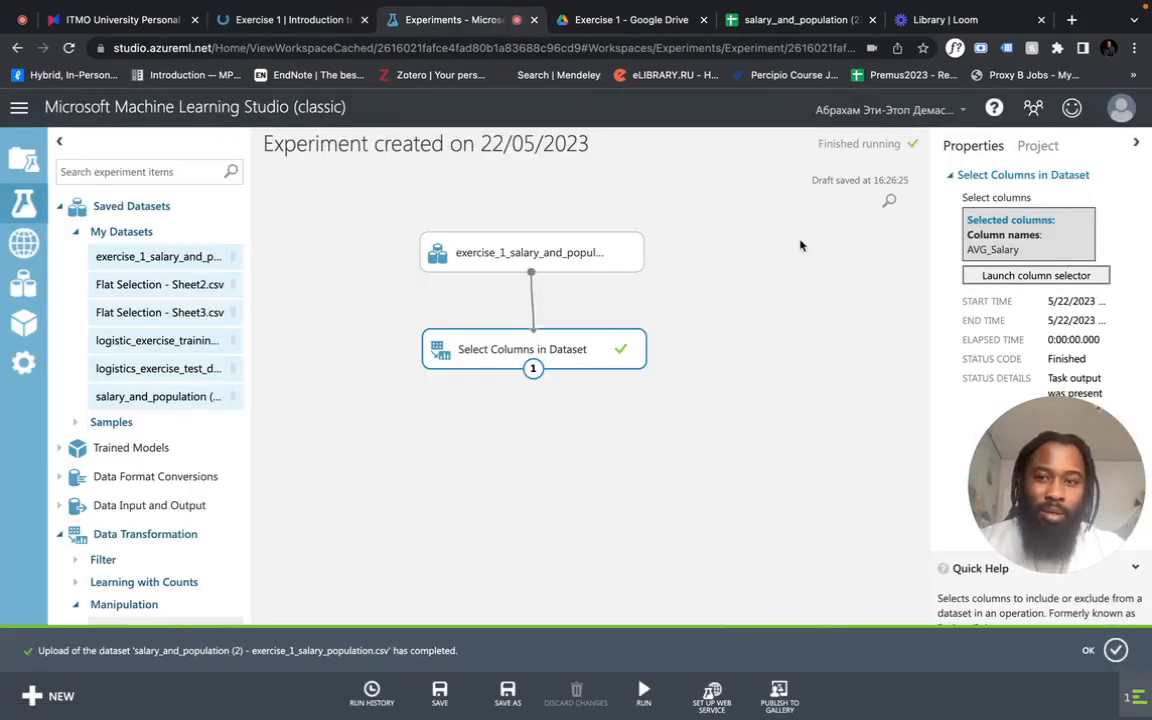
- Add a Compute Elementary Statistics module below Select Columns in Dataset and connect the column selection's output to its input
{"action": "scroll", "coordinate": [157, 440], "scroll_direction": "down", "scroll_amount": 10}
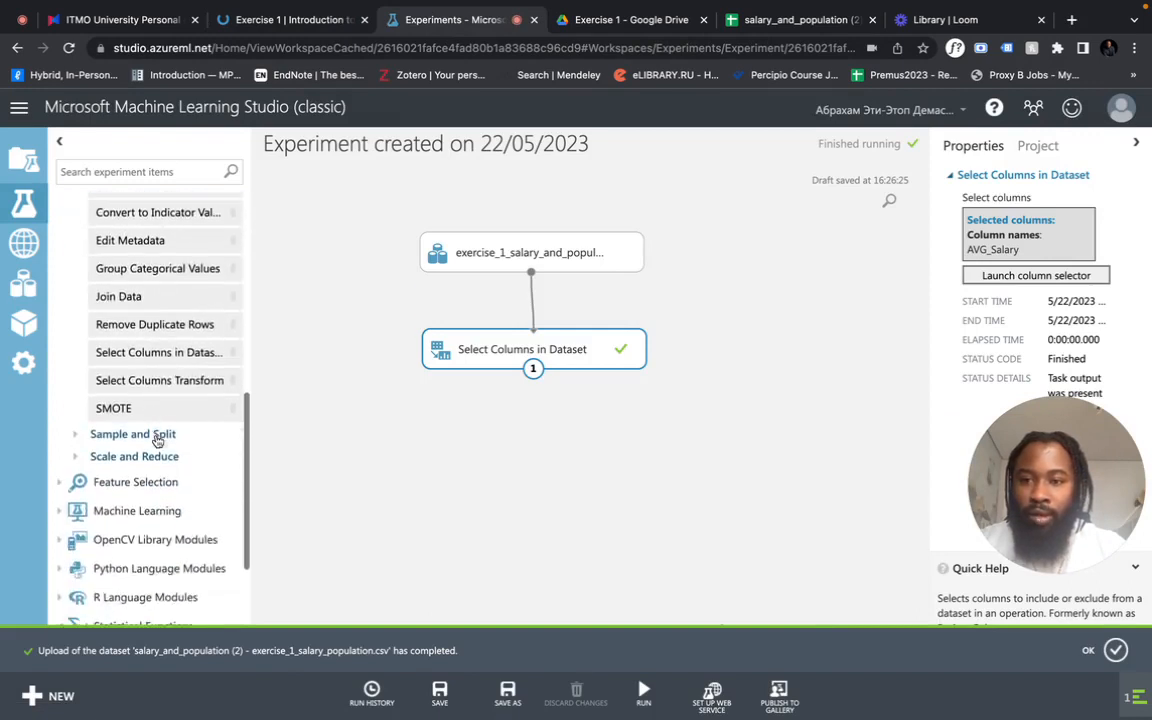
{"action": "scroll", "coordinate": [157, 441], "scroll_direction": "down", "scroll_amount": 3}
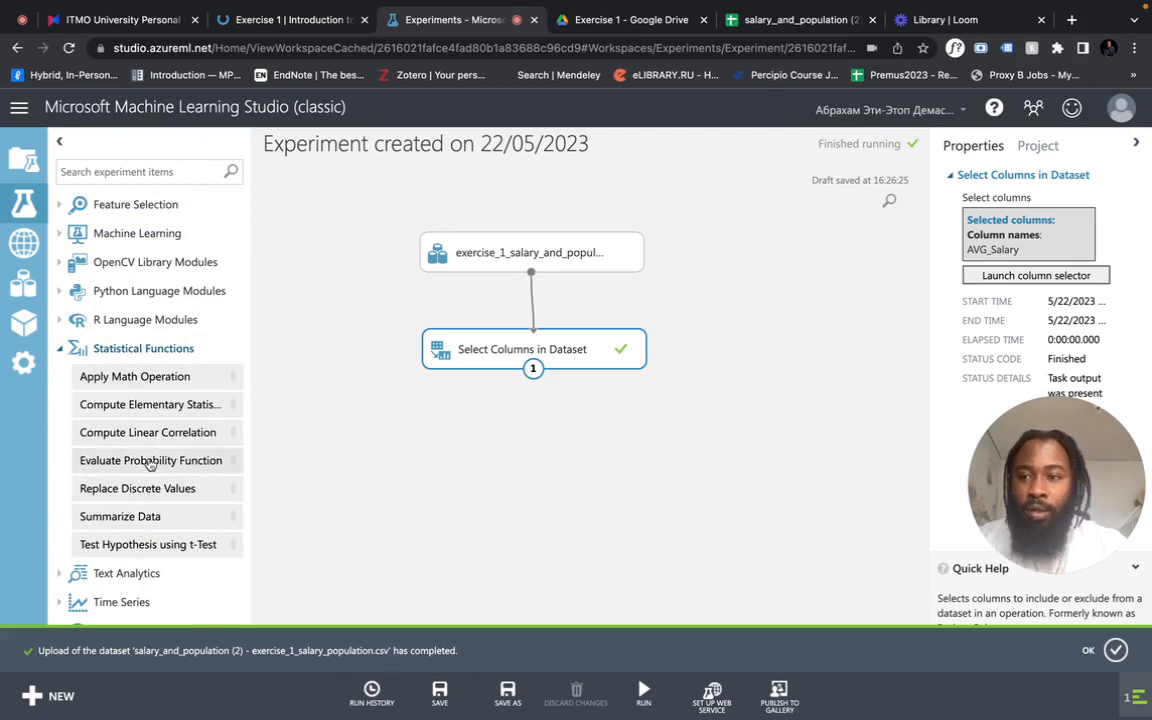
{"action": "left_click_drag", "start_coordinate": [154, 402], "coordinate": [538, 450]}
{"action": "left_click", "coordinate": [578, 349]}
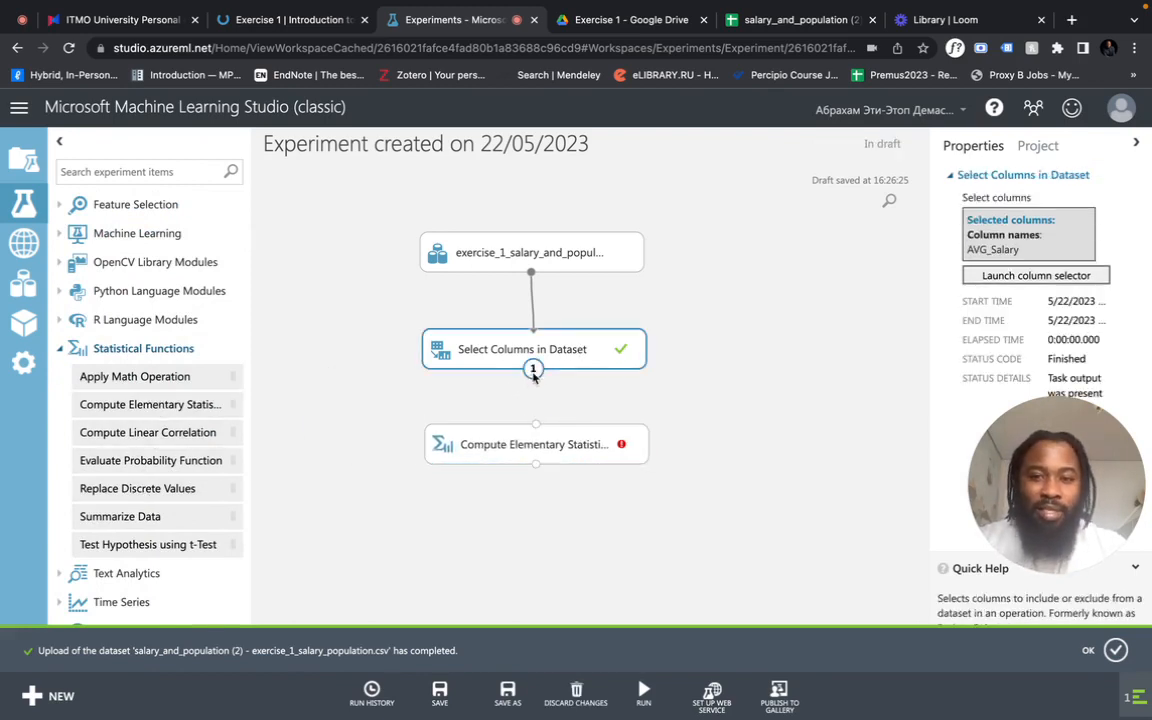
{"action": "left_click_drag", "start_coordinate": [533, 373], "coordinate": [602, 453]}
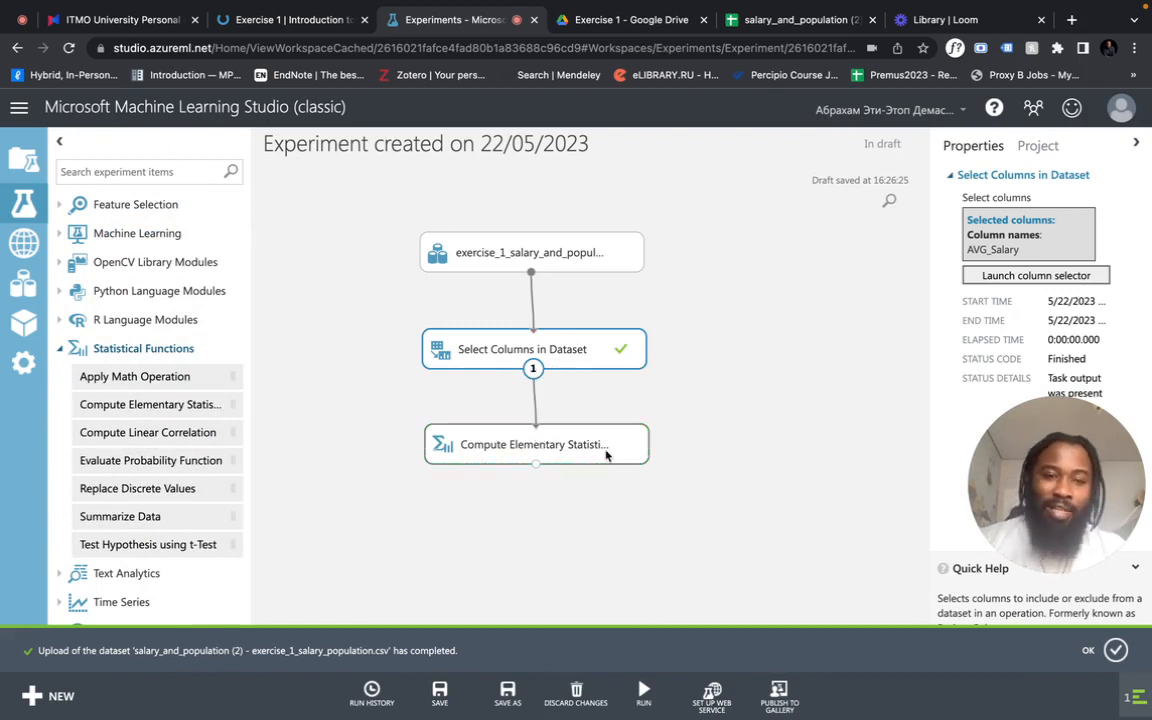
- Check the three connected modules and run the experiment with Compute Elementary Statistics using the Deviation squared method
{"action": "left_click", "coordinate": [606, 451]}
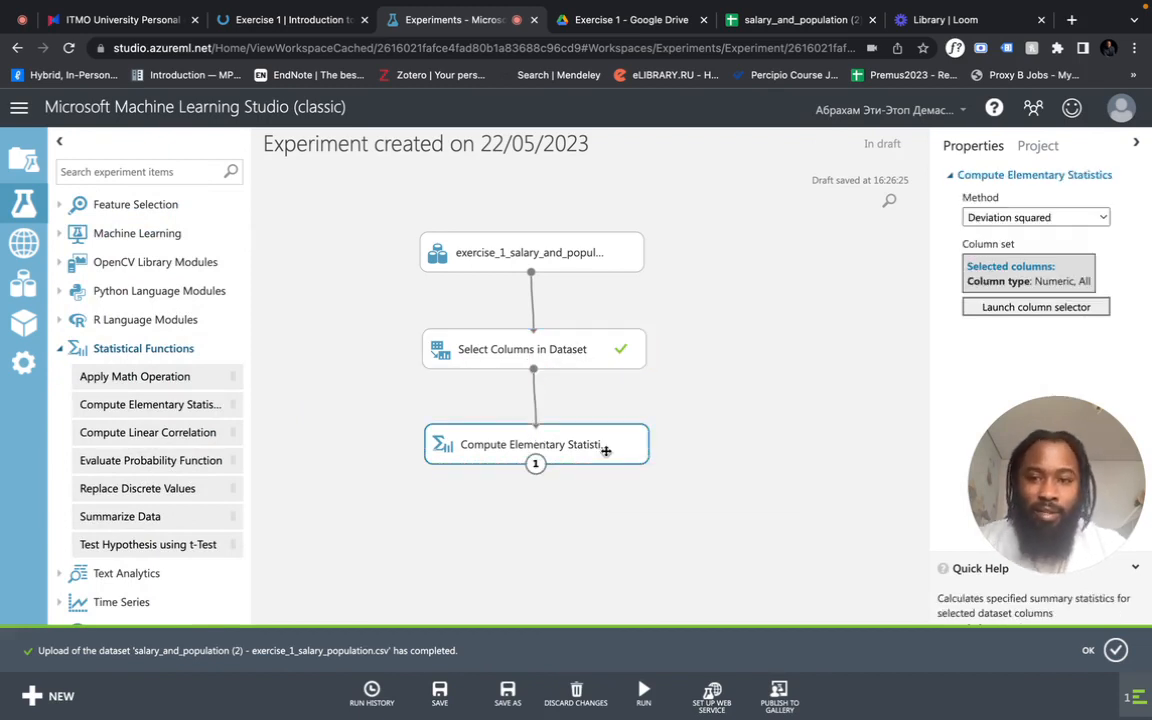
{"action": "left_click", "coordinate": [547, 268]}
{"action": "left_click", "coordinate": [490, 245]}
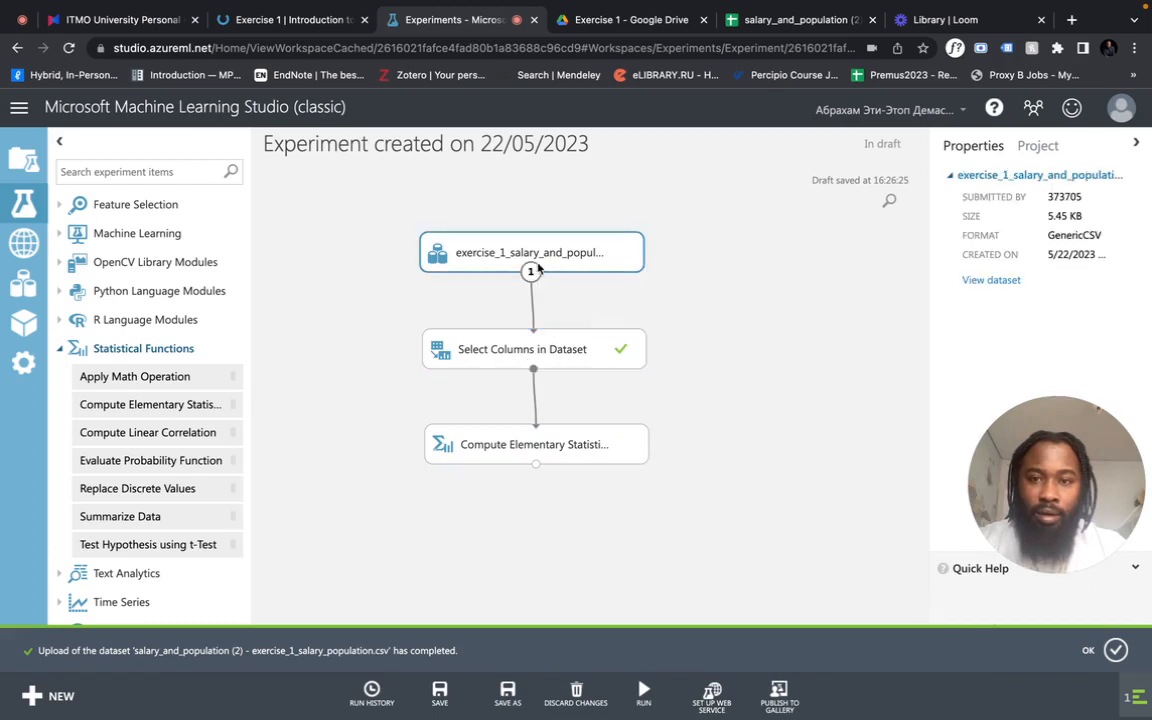
{"action": "left_click", "coordinate": [548, 342]}
{"action": "left_click", "coordinate": [551, 447]}
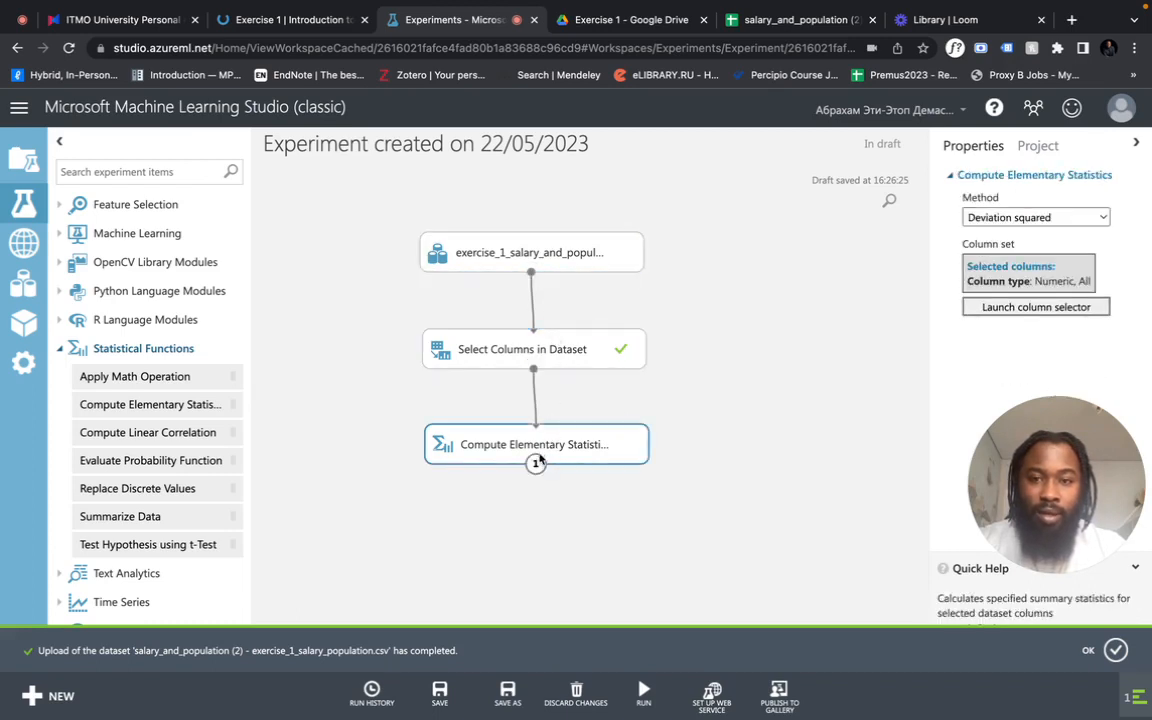
{"action": "left_click", "coordinate": [640, 632]}
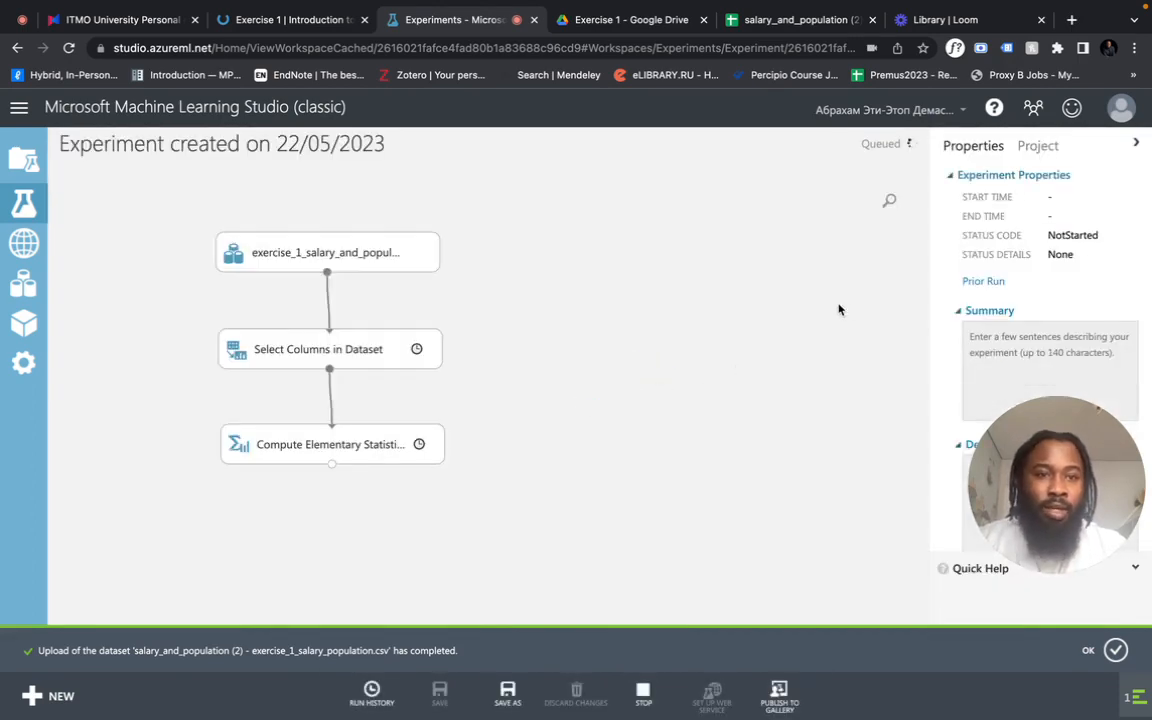
- Set the Compute Elementary Statistics method to Median and run the experiment
{"action": "left_click", "coordinate": [495, 443]}
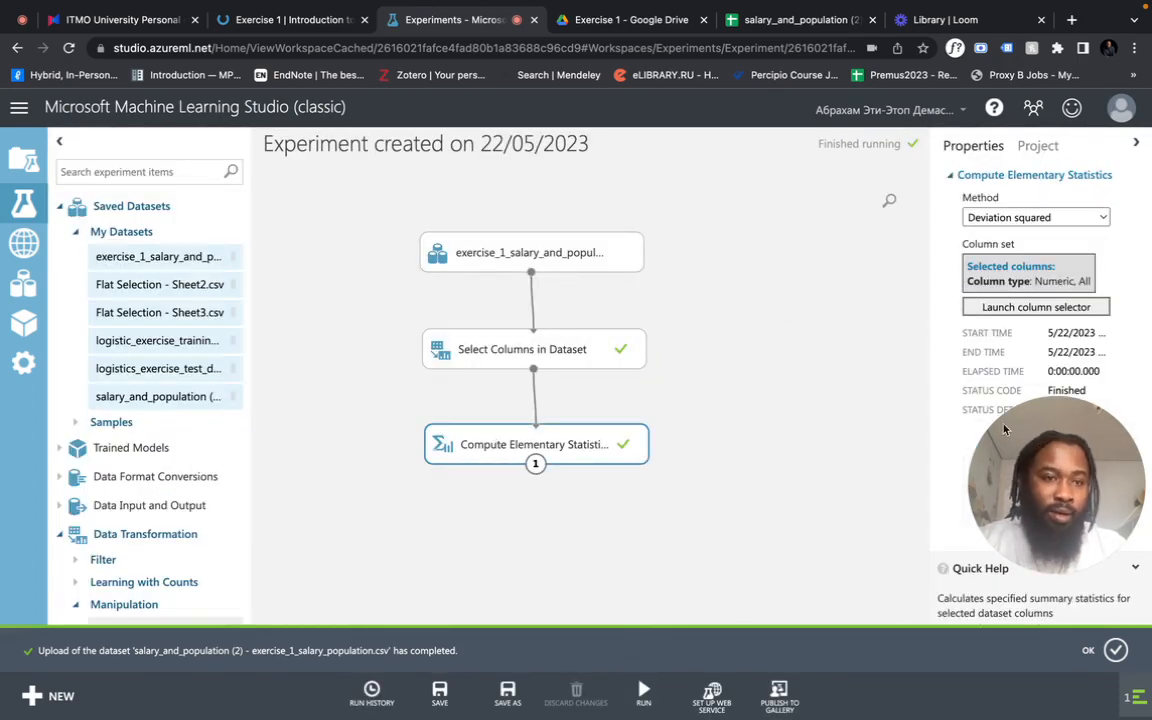
{"action": "left_click_drag", "start_coordinate": [949, 431], "coordinate": [210, 564]}
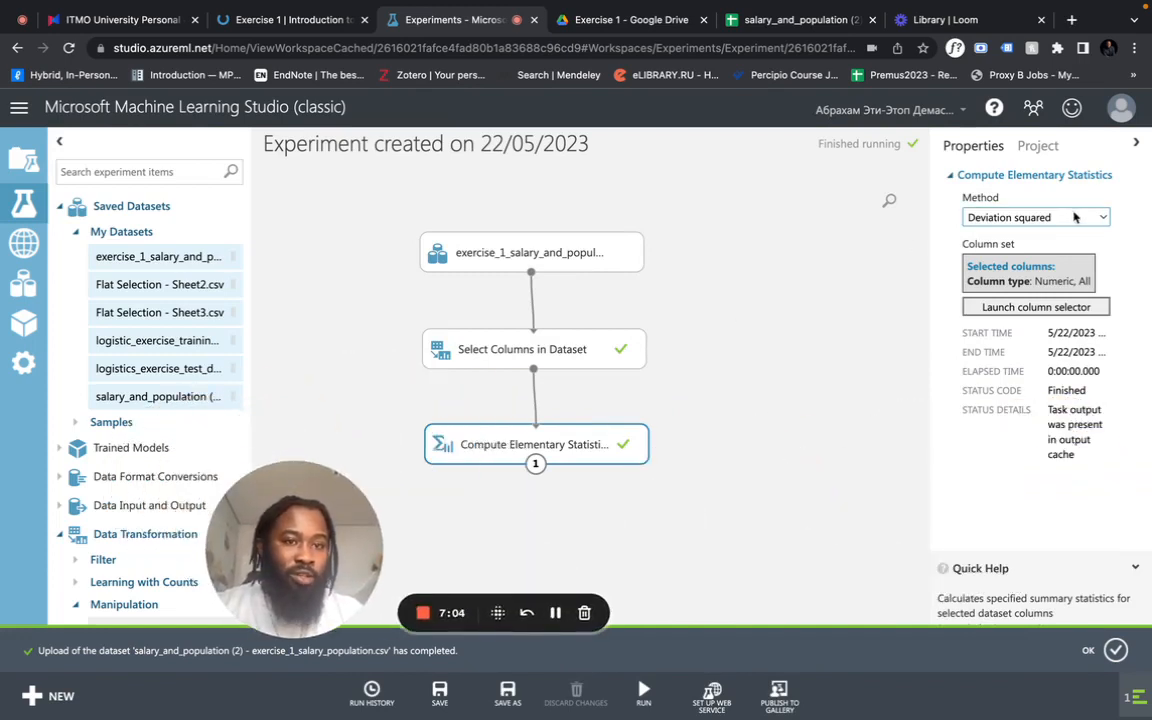
{"action": "left_click", "coordinate": [1035, 217]}
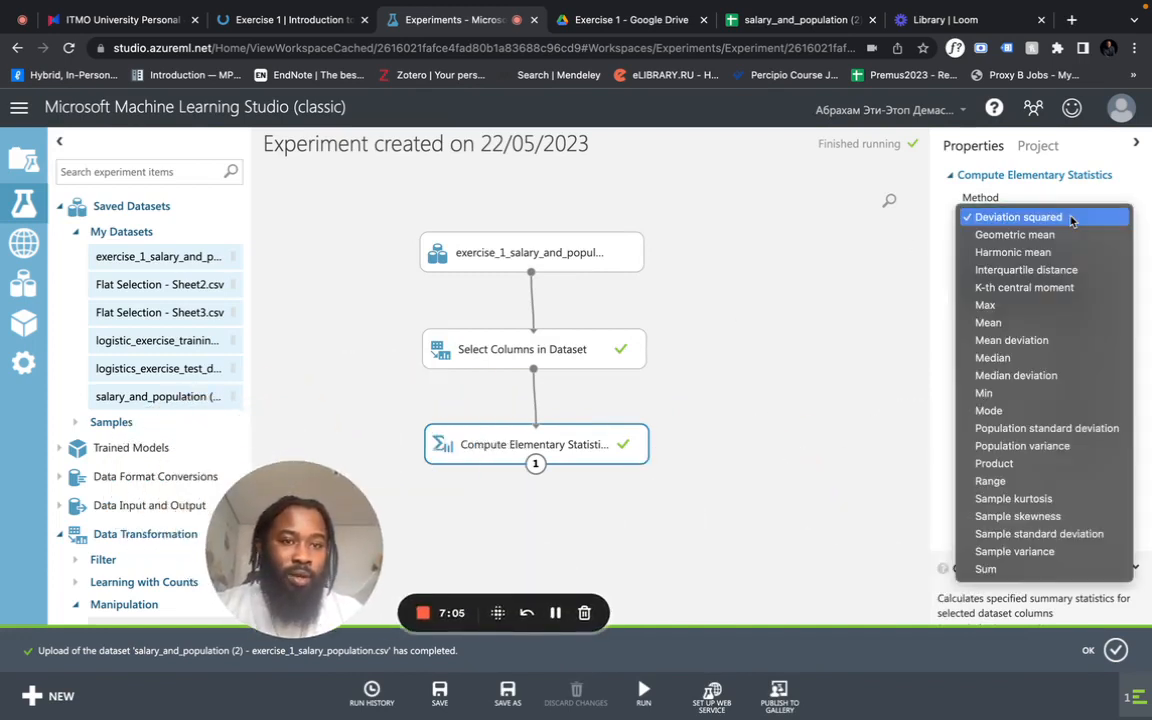
{"action": "left_click", "coordinate": [993, 358]}
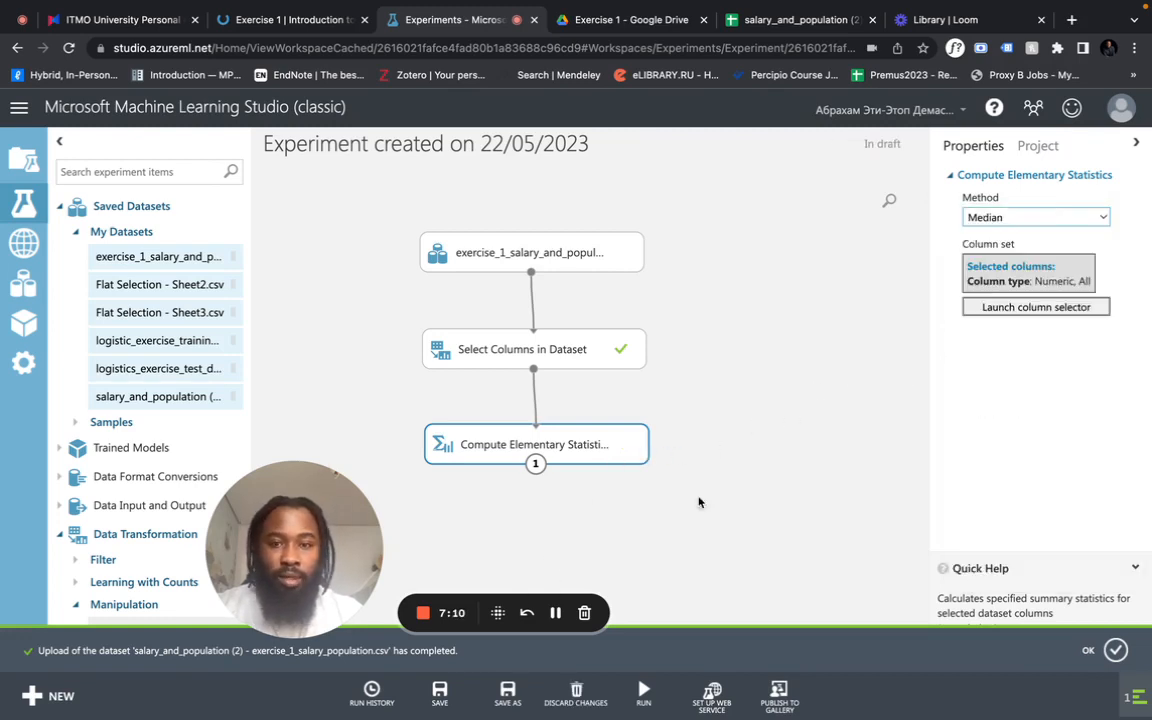
{"action": "left_click", "coordinate": [643, 692]}
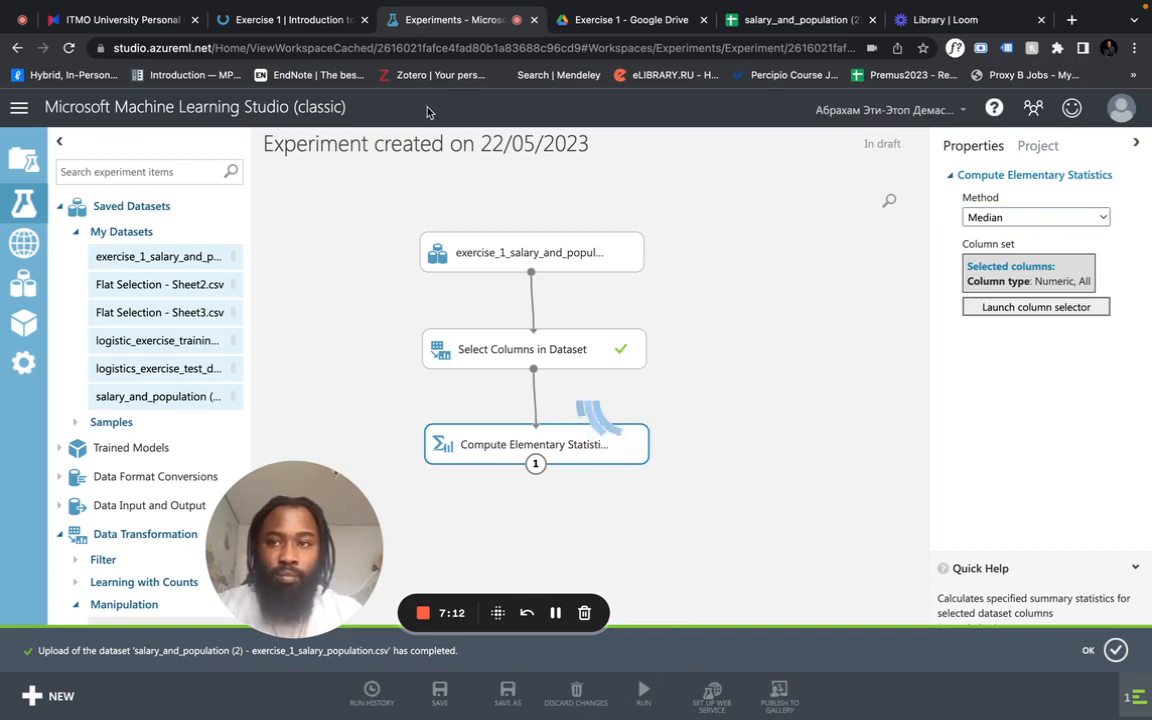
- Visualize the results dataset of the Compute Elementary Statistics module and inspect the Median(AVG_Salary) value
{"action": "left_click", "coordinate": [289, 22]}
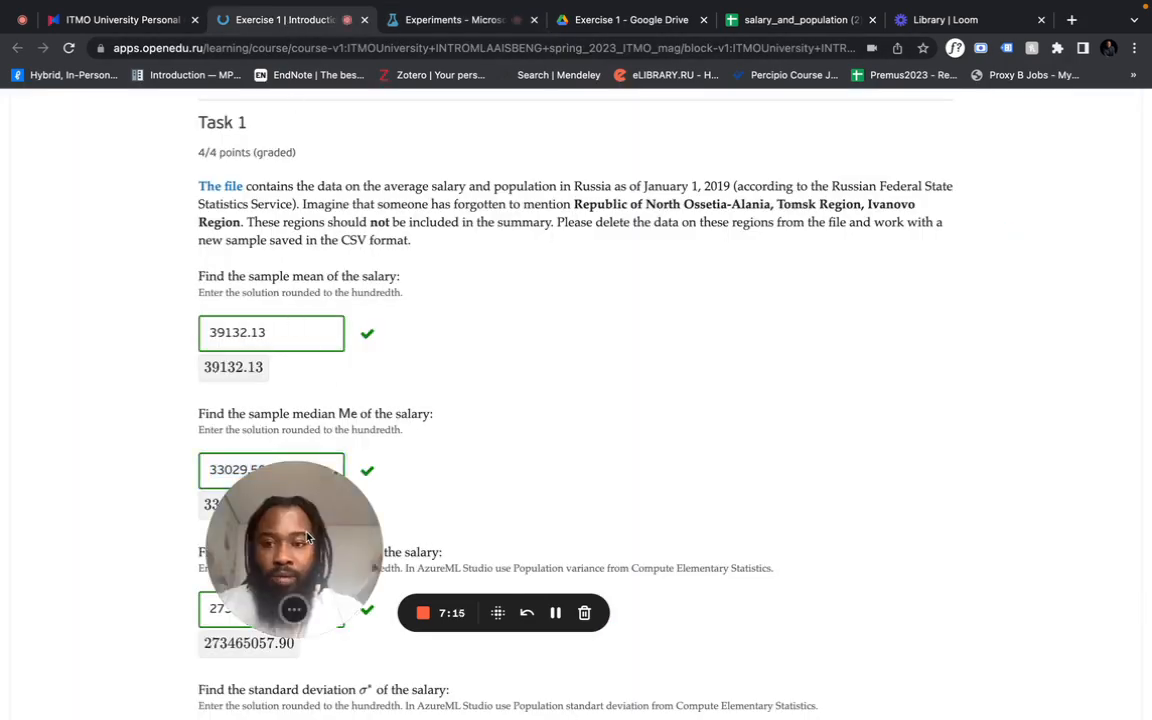
{"action": "left_click_drag", "start_coordinate": [418, 461], "coordinate": [904, 313]}
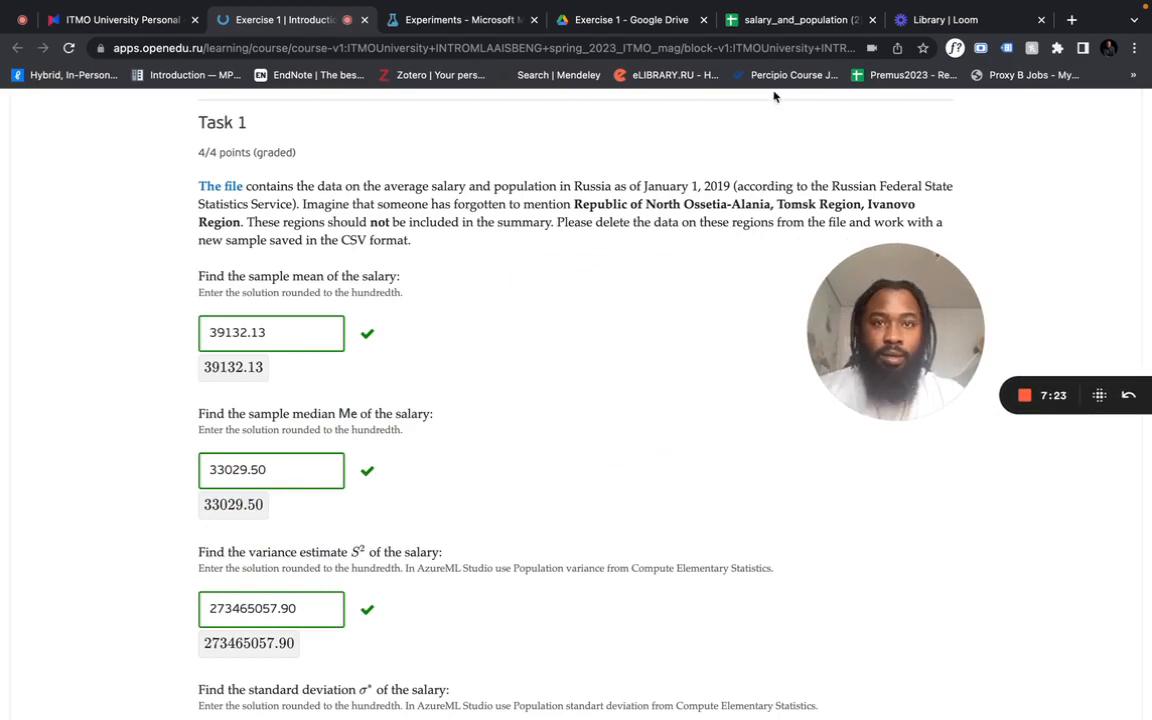
{"action": "left_click", "coordinate": [463, 22]}
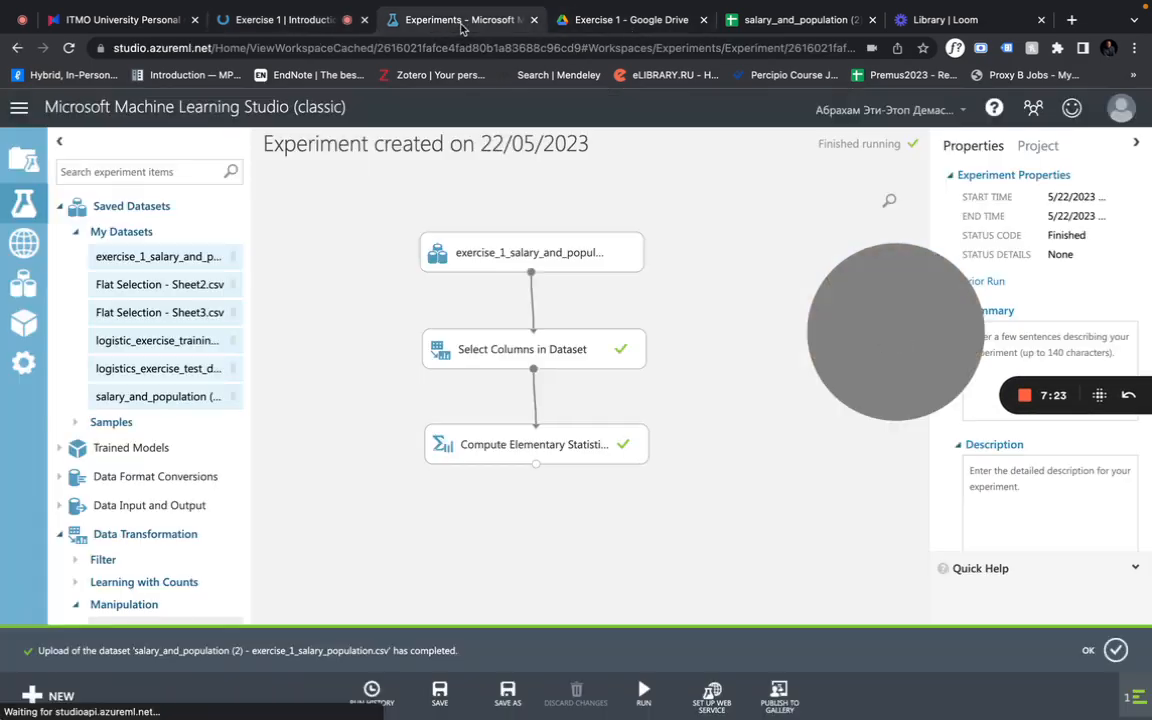
{"action": "left_click", "coordinate": [600, 445]}
{"action": "right_click", "coordinate": [610, 450]}
{"action": "mouse_move", "coordinate": [707, 562]}
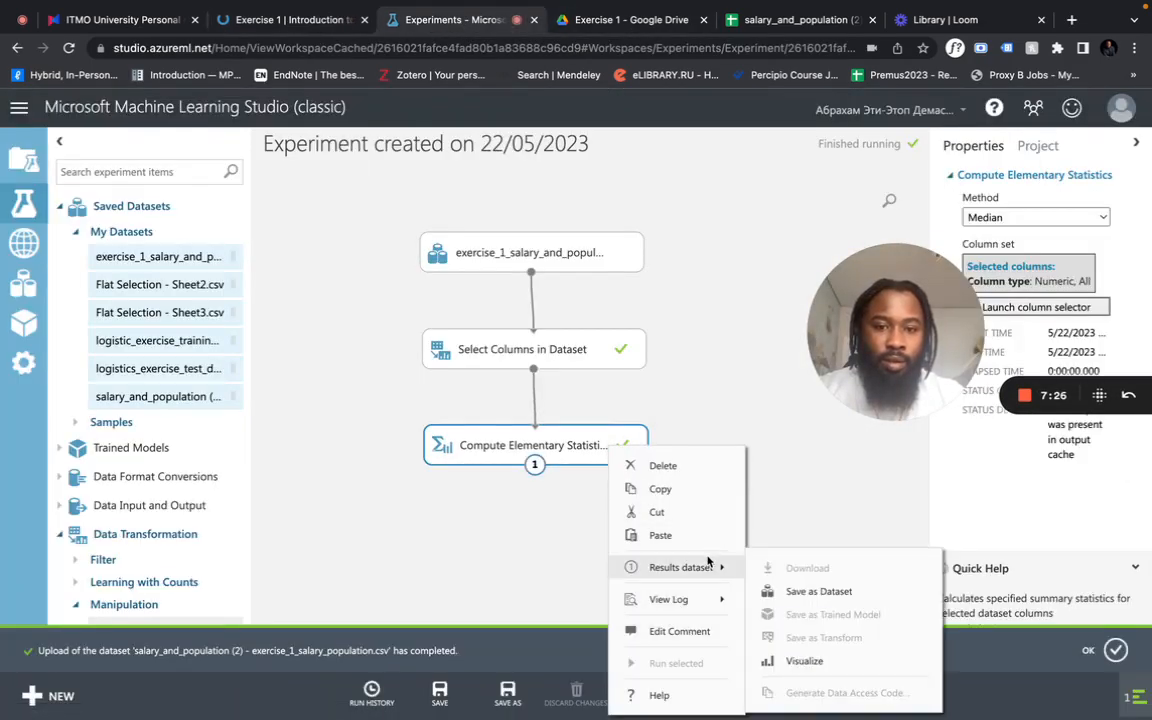
{"action": "left_click", "coordinate": [805, 660]}
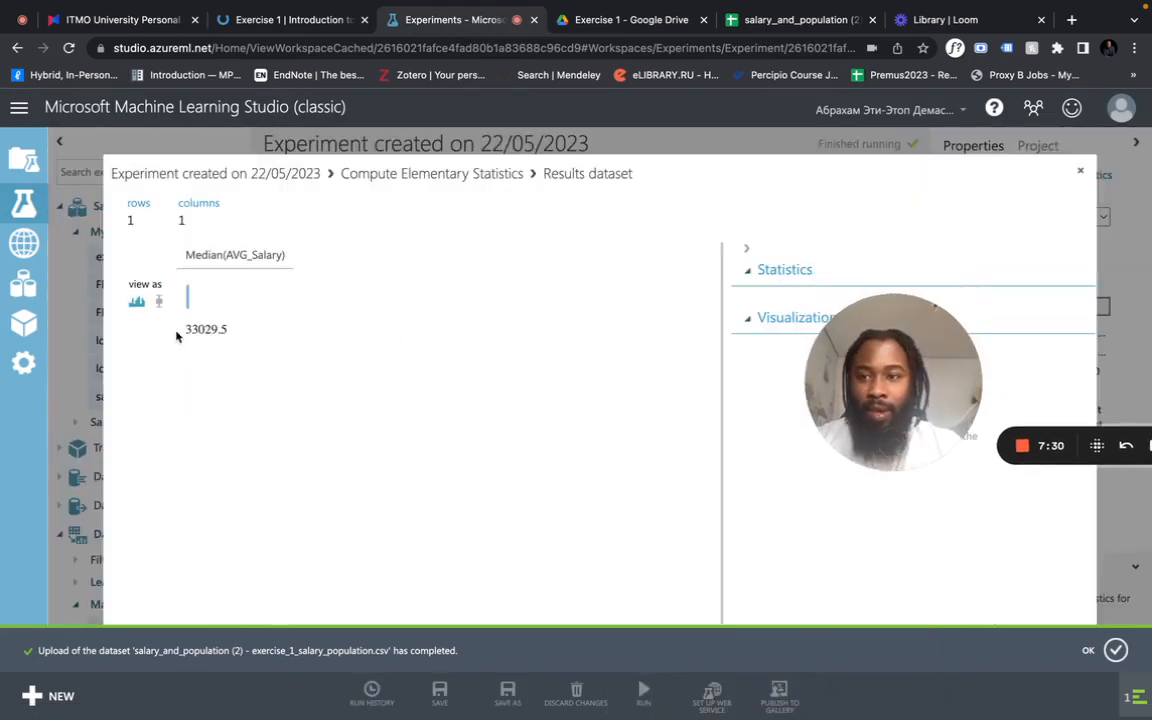
{"action": "left_click", "coordinate": [204, 329]}
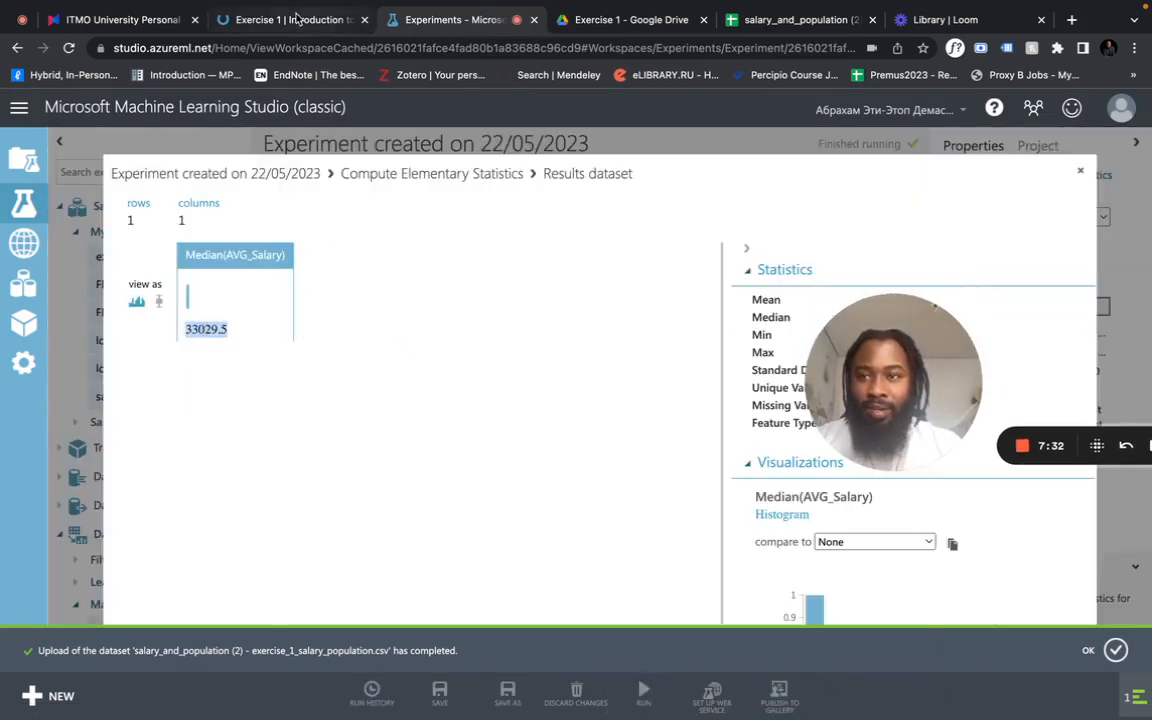
- Compare the computed median with the Task 1 answer on the course page and read the variance and standard deviation questions
{"action": "left_click", "coordinate": [296, 18]}
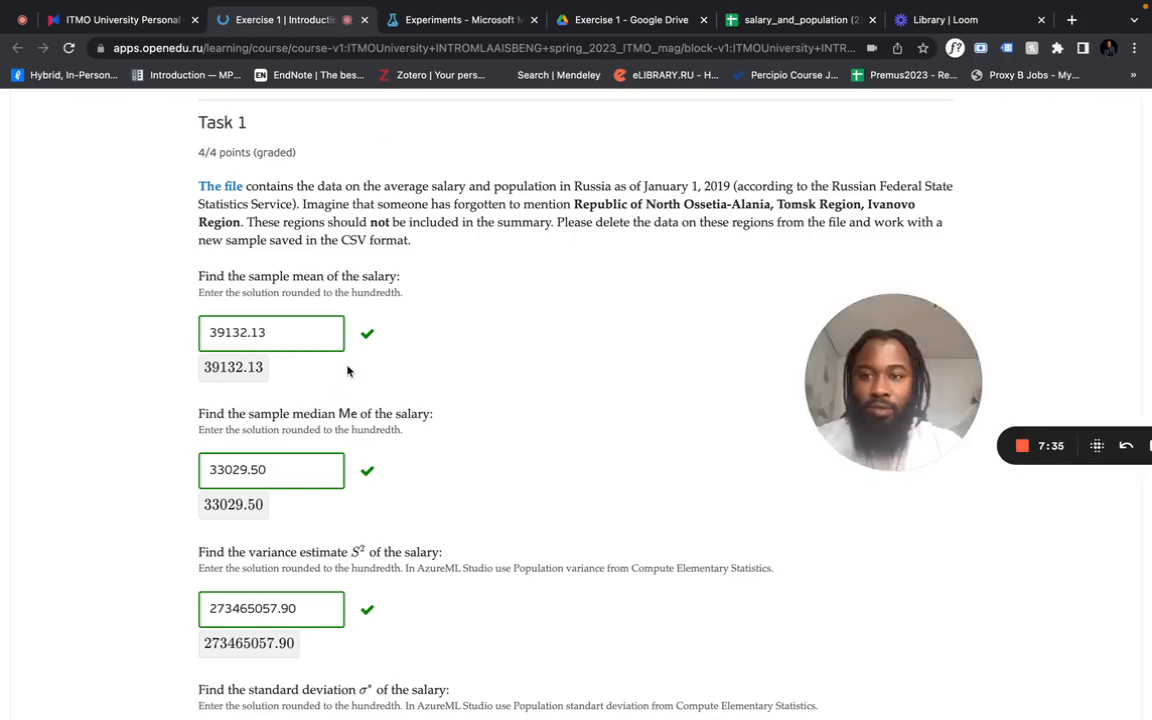
{"action": "left_click", "coordinate": [481, 18]}
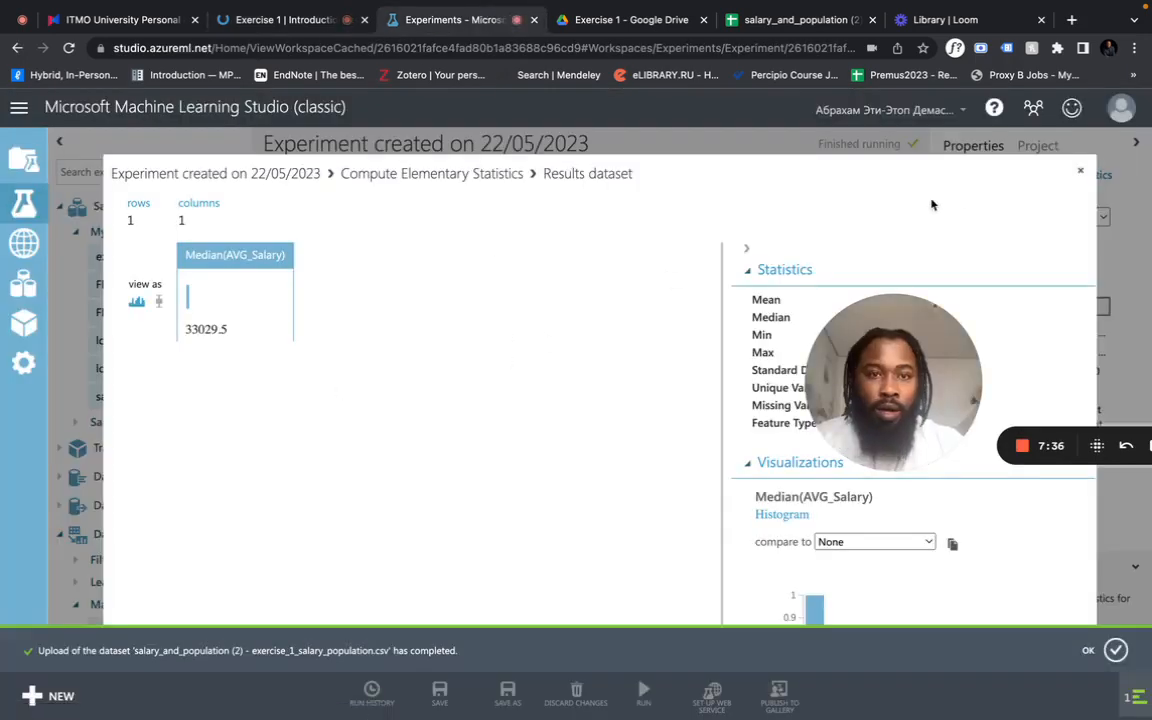
{"action": "left_click", "coordinate": [294, 20]}
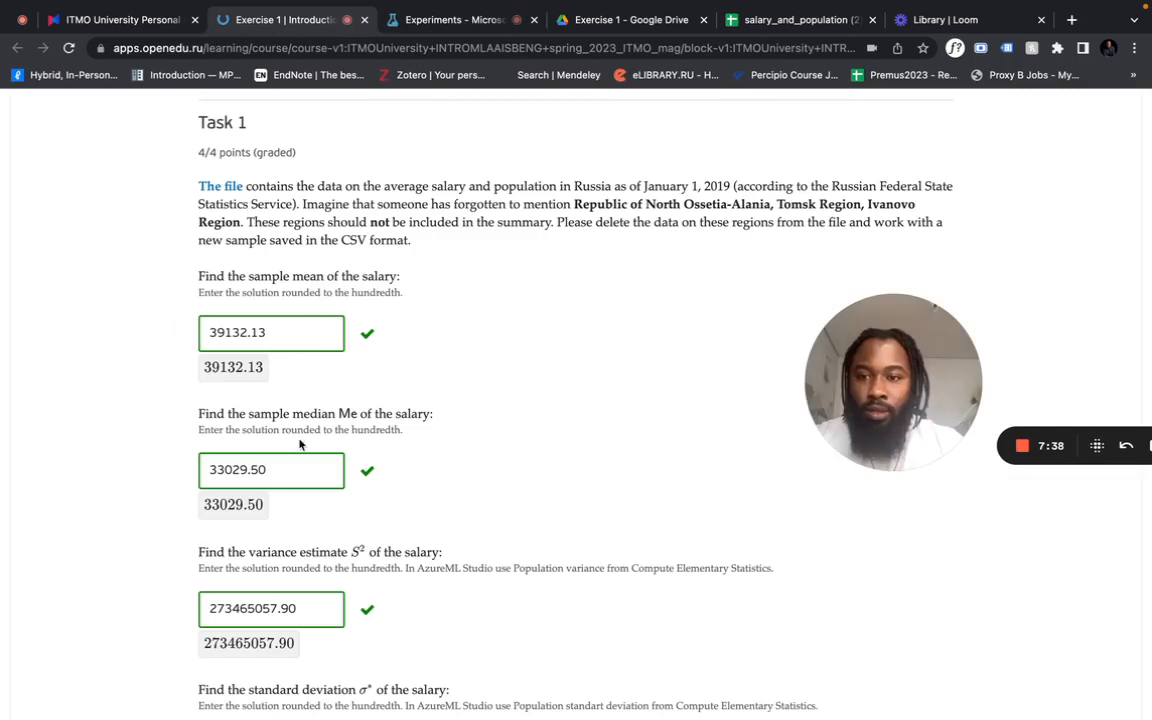
{"action": "scroll", "coordinate": [300, 448], "scroll_direction": "down", "scroll_amount": 3}
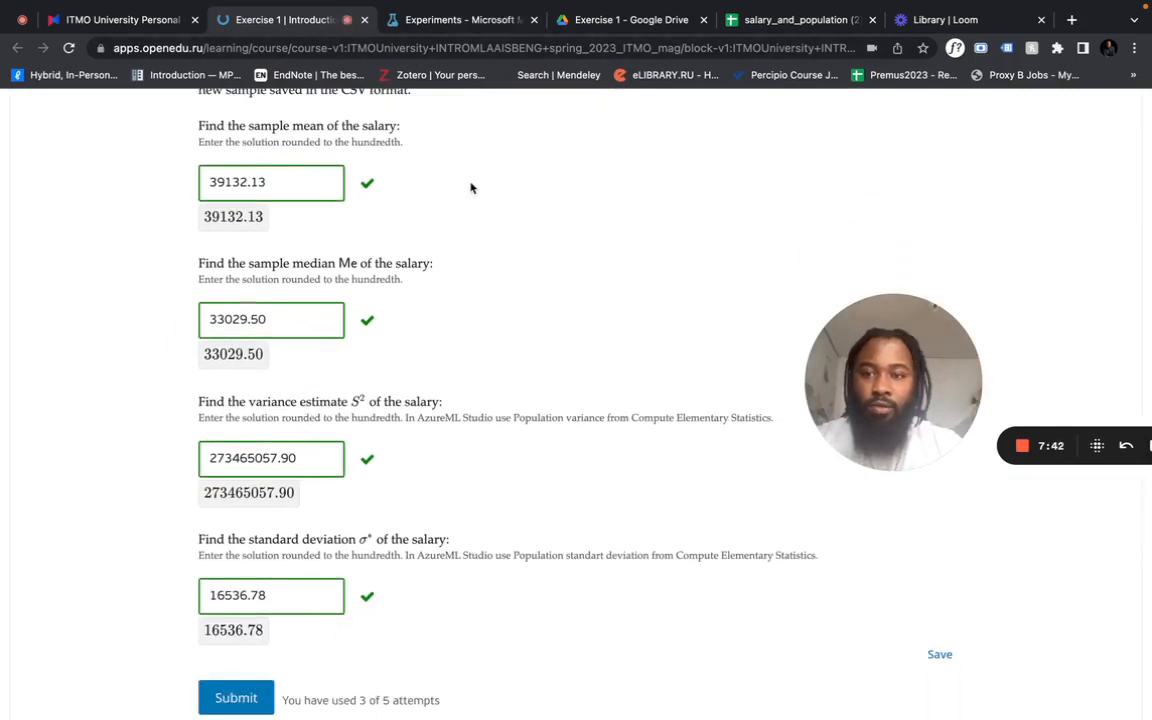
{"action": "left_click", "coordinate": [471, 20]}
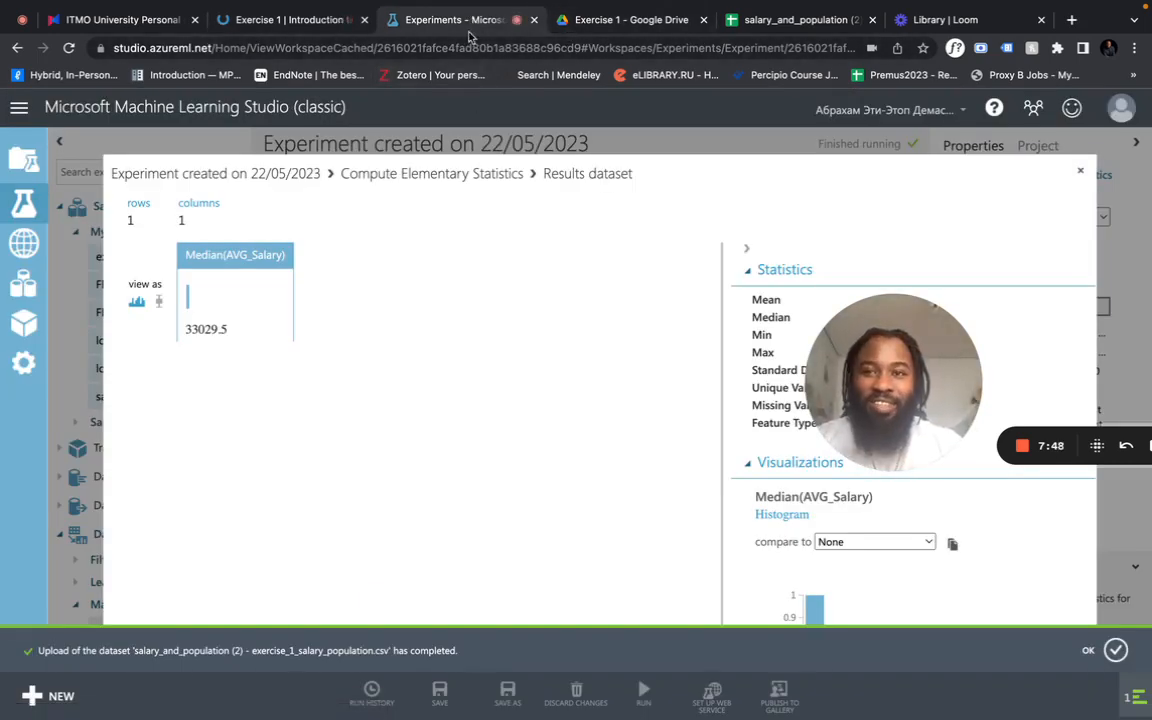
- Close the median results, set the Compute Elementary Statistics method to Population variance, and run the experiment
{"action": "left_click", "coordinate": [972, 152]}
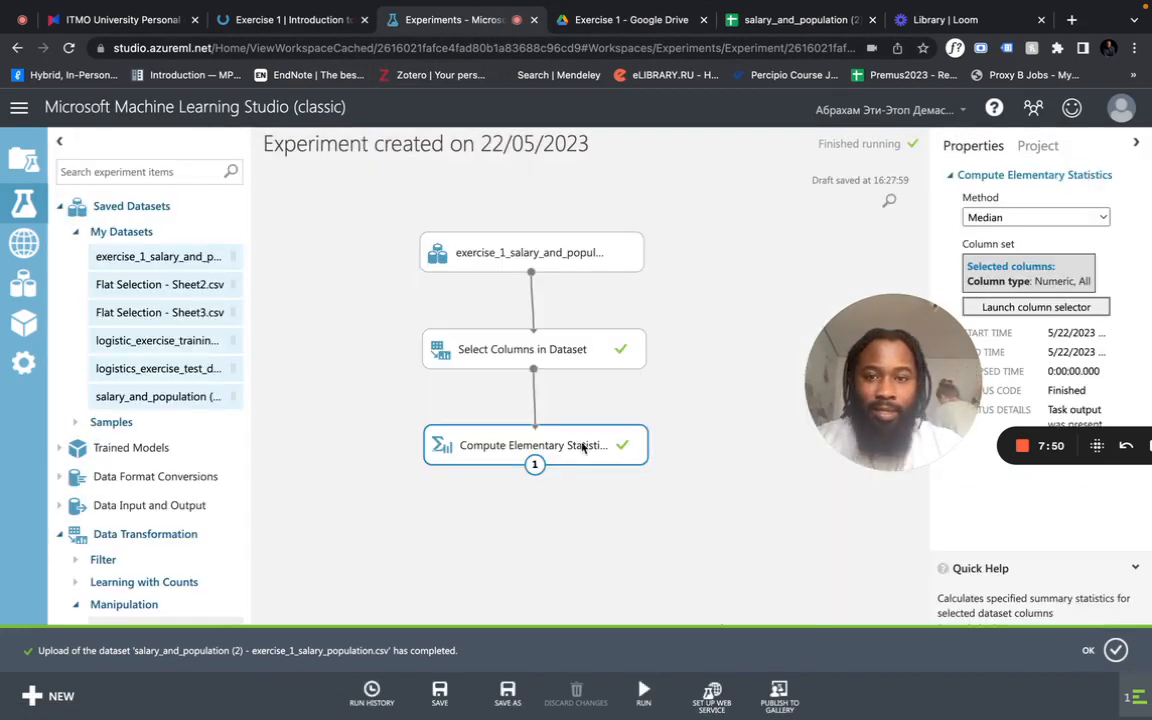
{"action": "left_click", "coordinate": [1050, 217]}
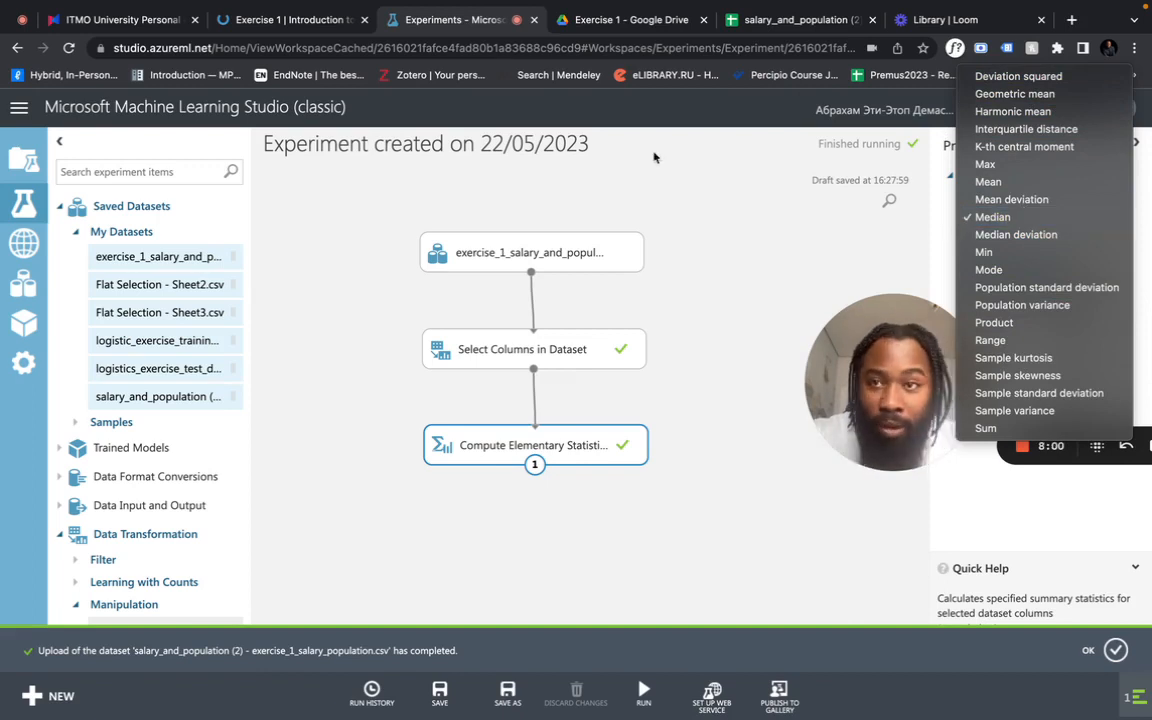
{"action": "left_click", "coordinate": [1048, 305]}
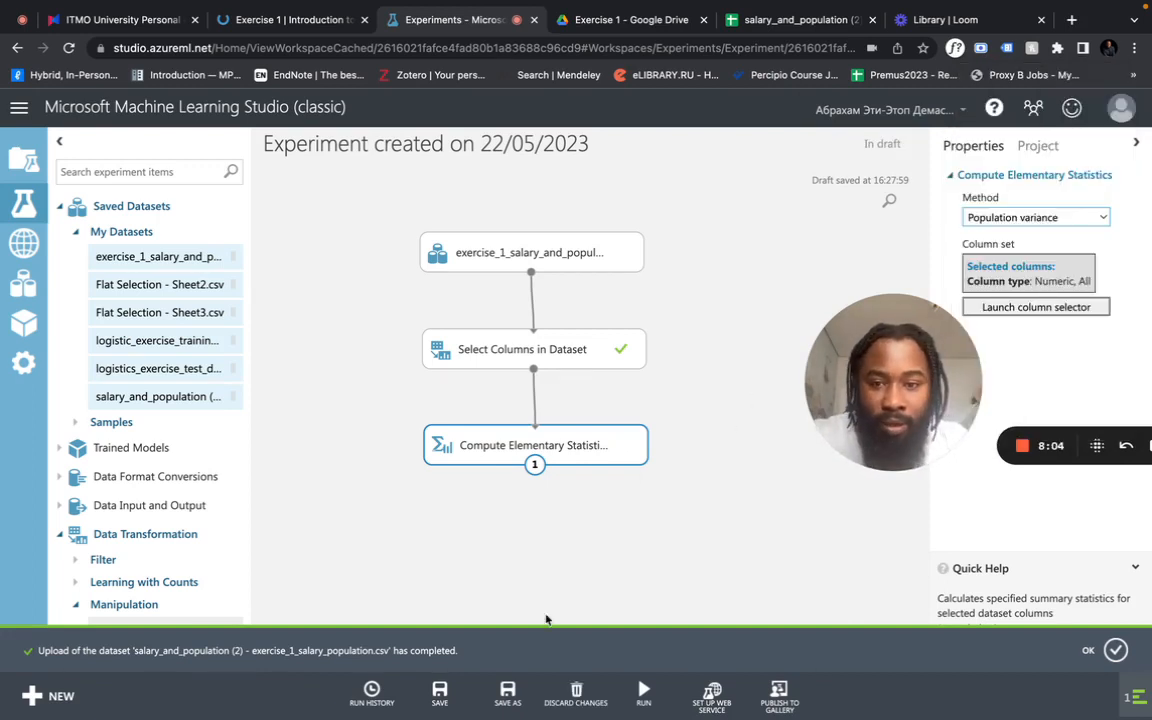
{"action": "mouse_move", "coordinate": [643, 690]}
{"action": "left_click", "coordinate": [625, 634]}
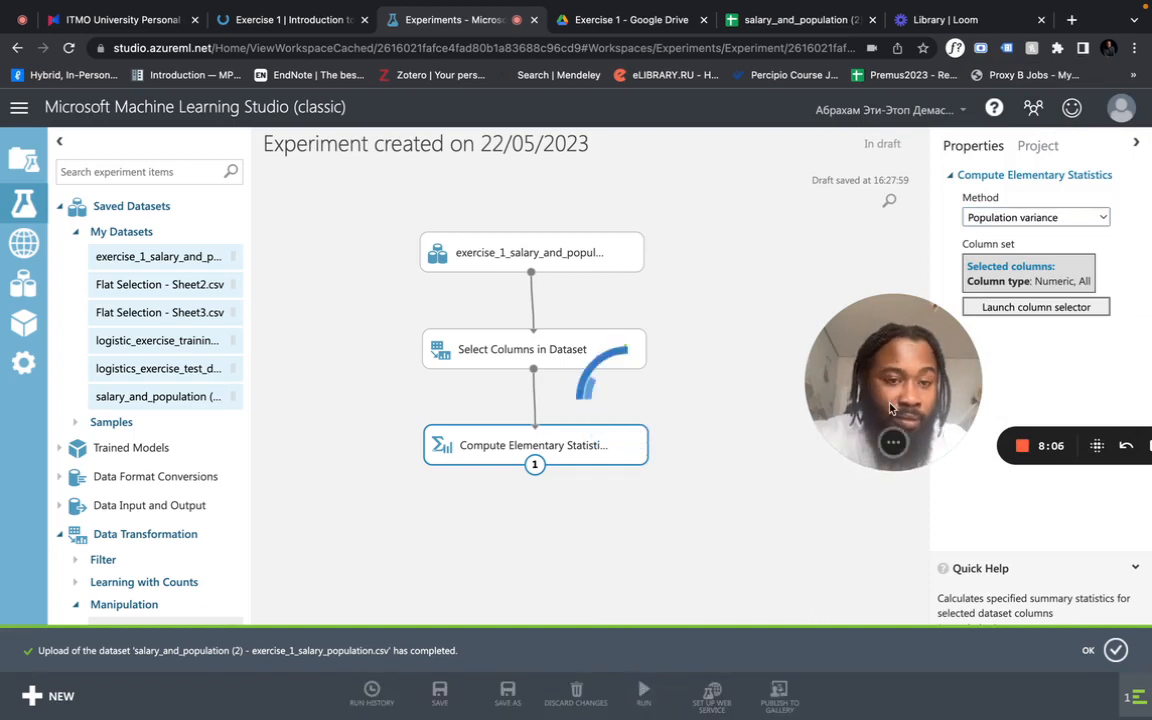
{"action": "left_click_drag", "start_coordinate": [890, 408], "coordinate": [183, 528]}
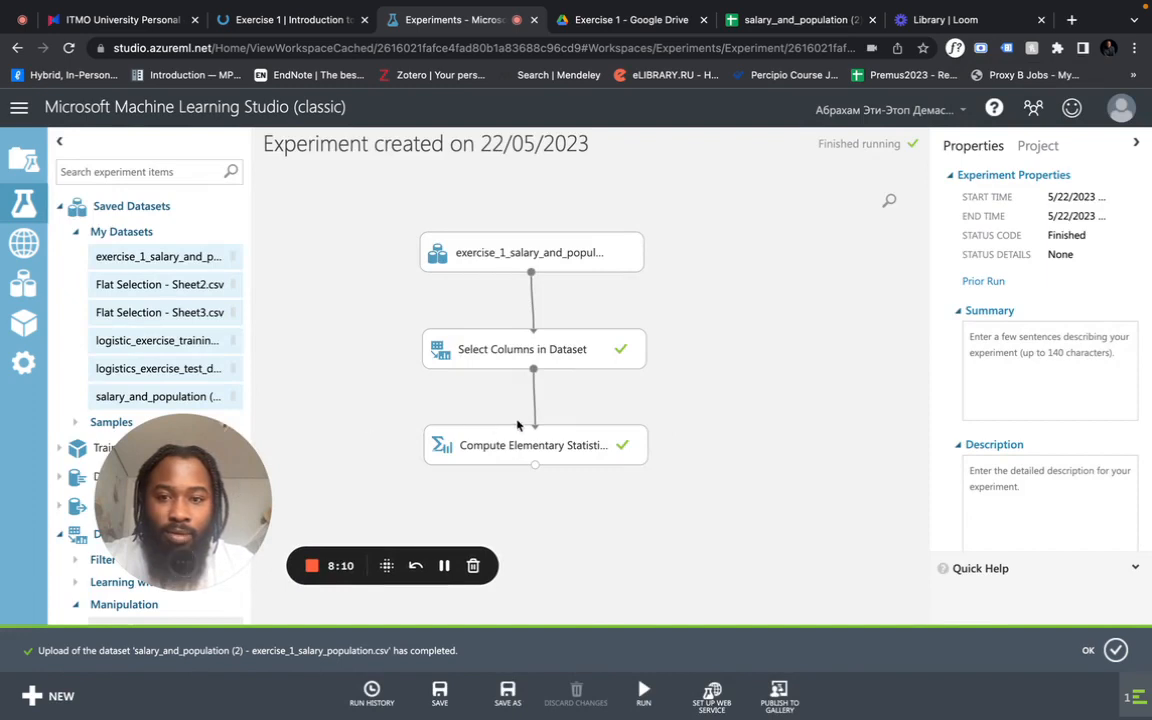
- Visualize the Compute Elementary Statistics results dataset and compare the population variance of AVG_Salary with the variance answer on the course page
{"action": "left_click", "coordinate": [518, 442]}
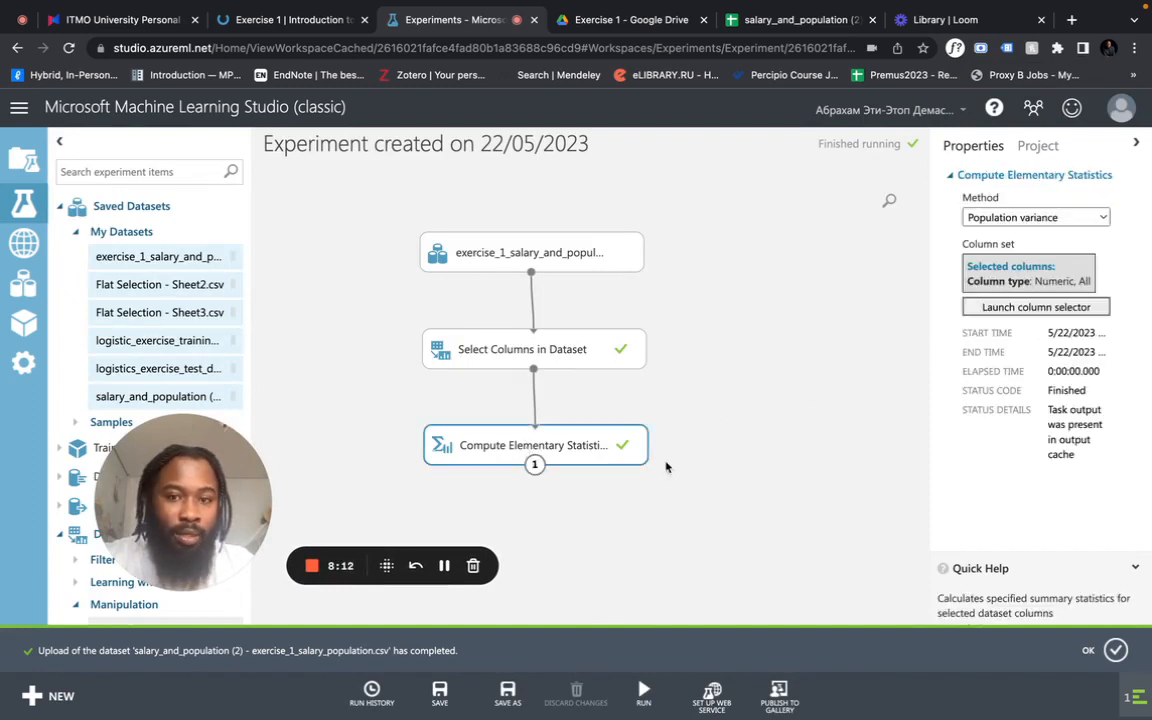
{"action": "right_click", "coordinate": [622, 452]}
{"action": "mouse_move", "coordinate": [706, 568]}
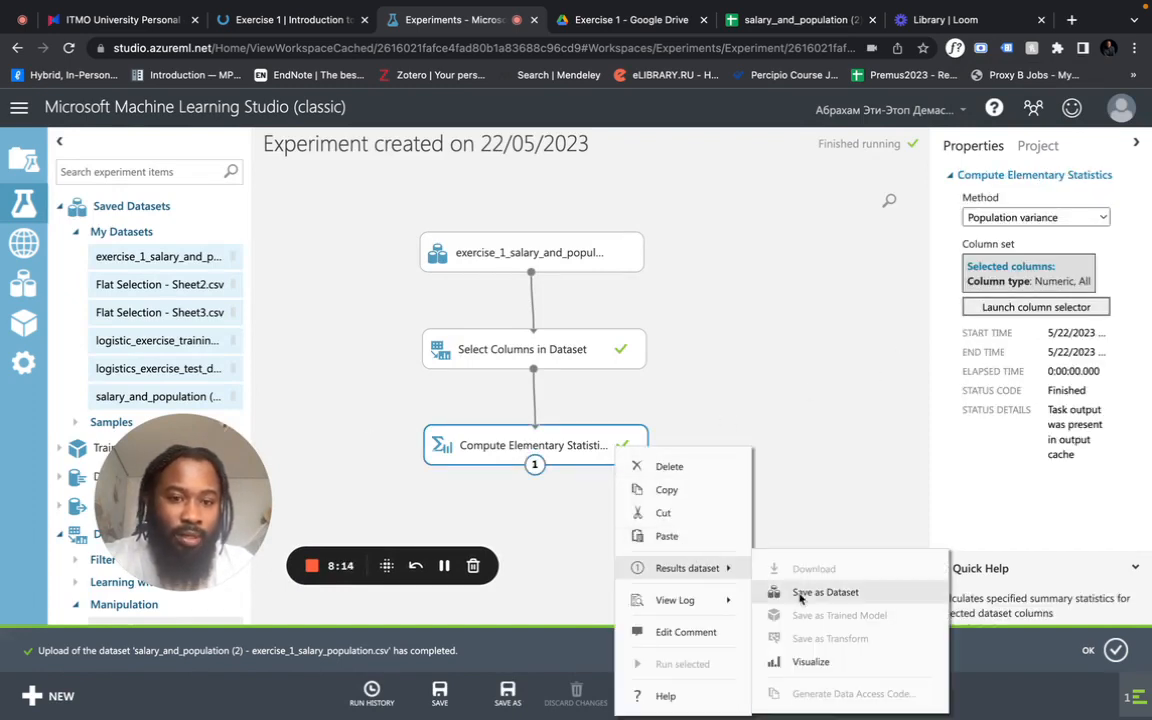
{"action": "left_click", "coordinate": [818, 662]}
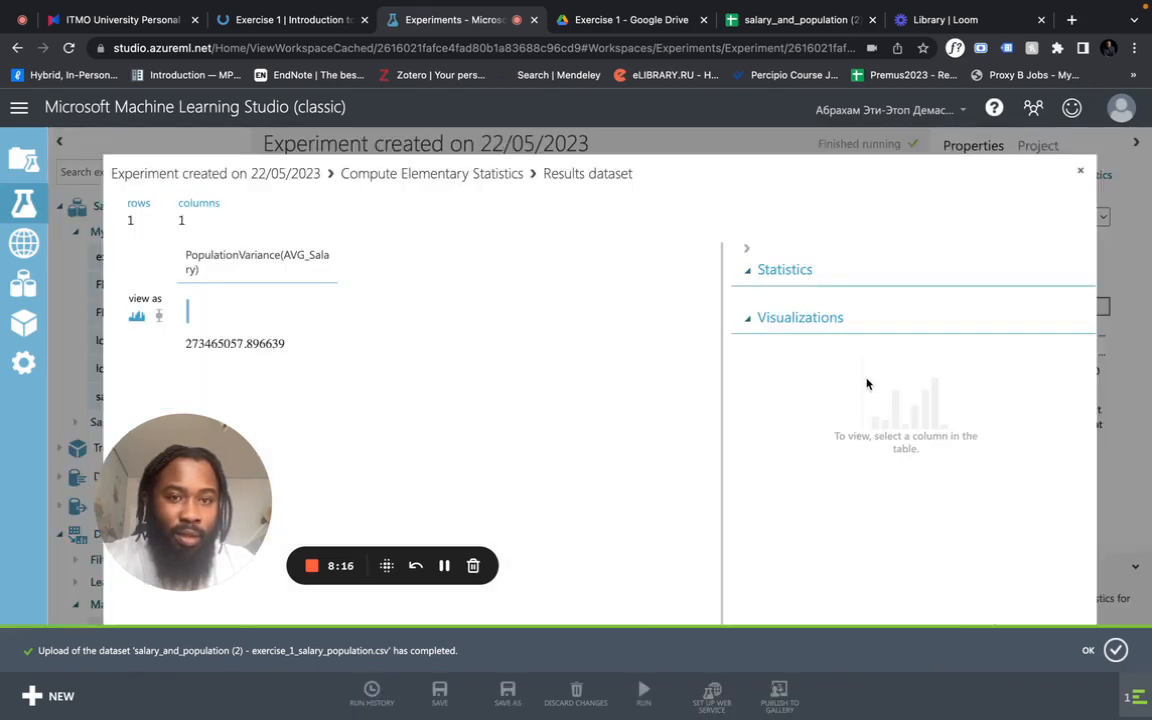
{"action": "left_click", "coordinate": [288, 348]}
{"action": "left_click", "coordinate": [288, 62]}
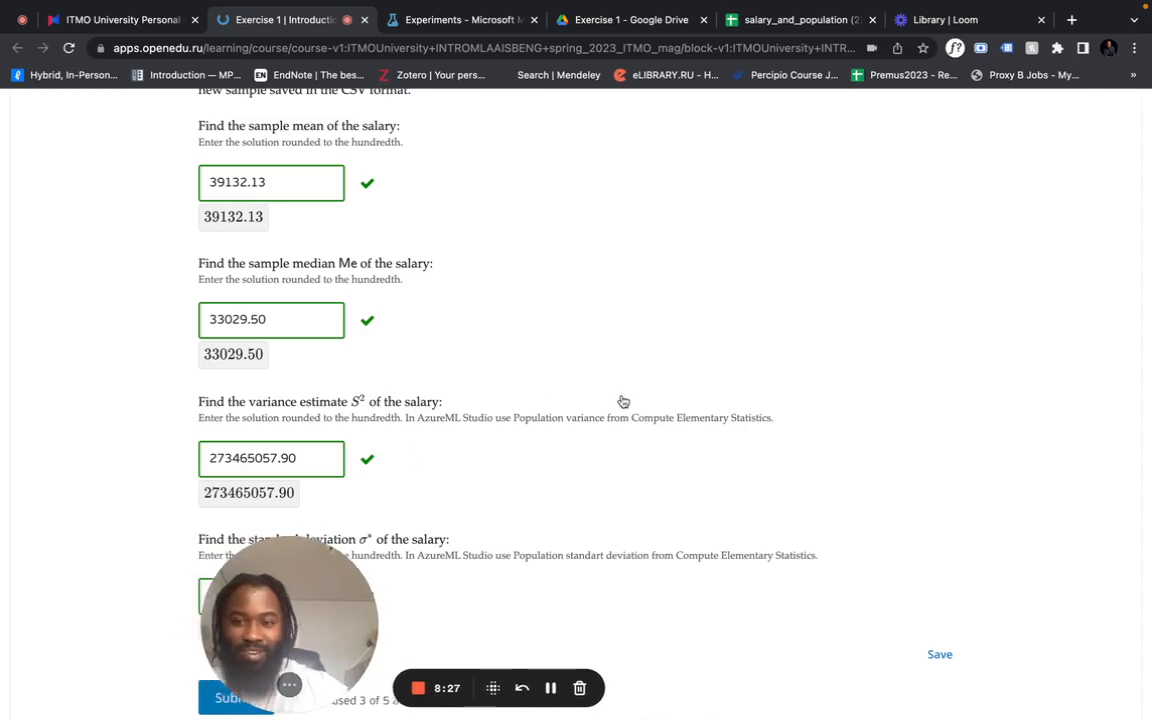
{"action": "left_click_drag", "start_coordinate": [341, 632], "coordinate": [1036, 172]}
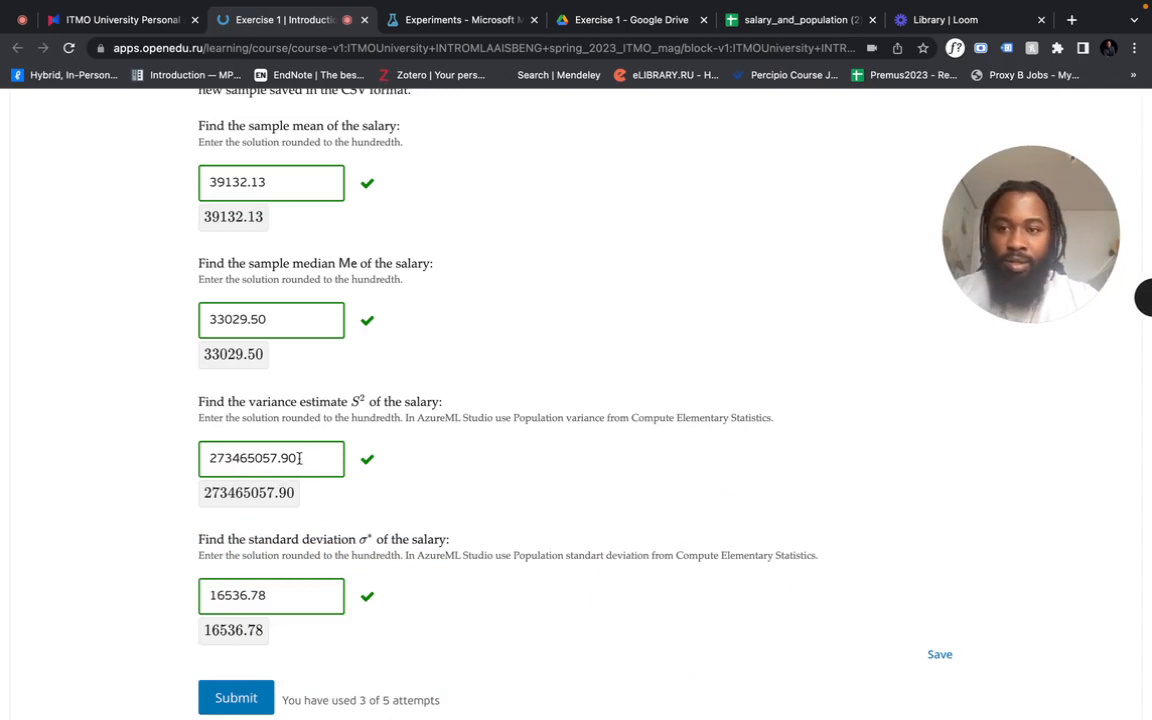
- Close the population variance results and read the standard deviation question on the course page
{"action": "left_click", "coordinate": [458, 20]}
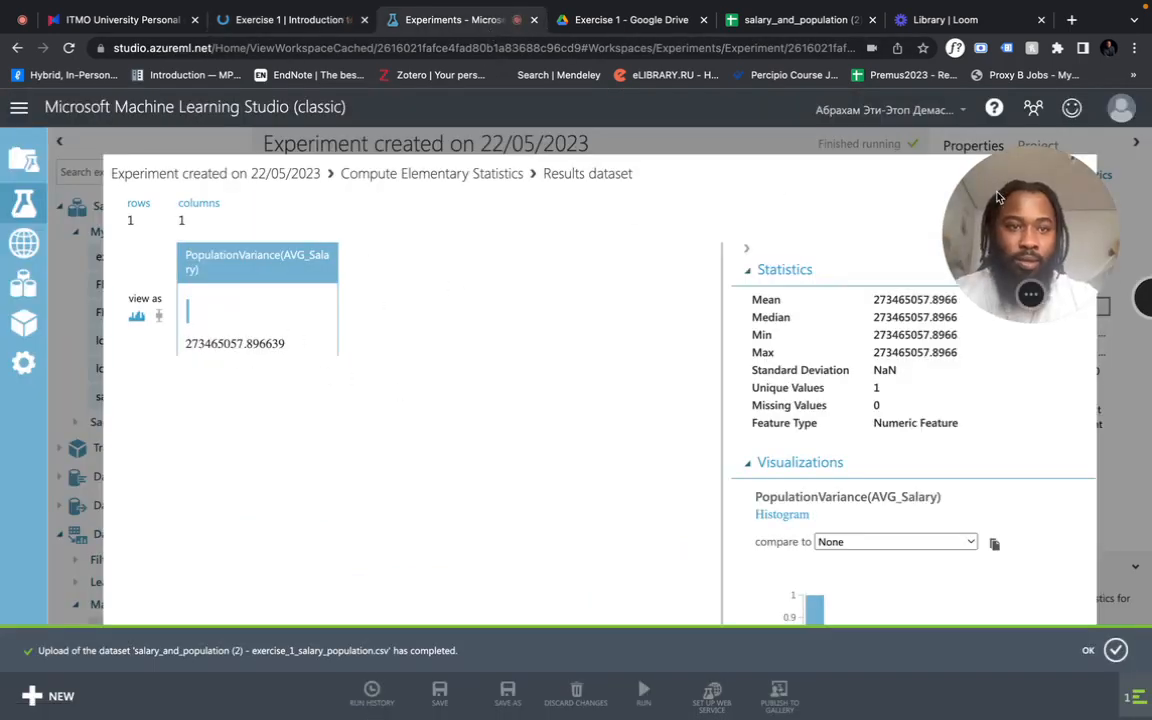
{"action": "left_click_drag", "start_coordinate": [1000, 200], "coordinate": [995, 289]}
{"action": "left_click", "coordinate": [1084, 173]}
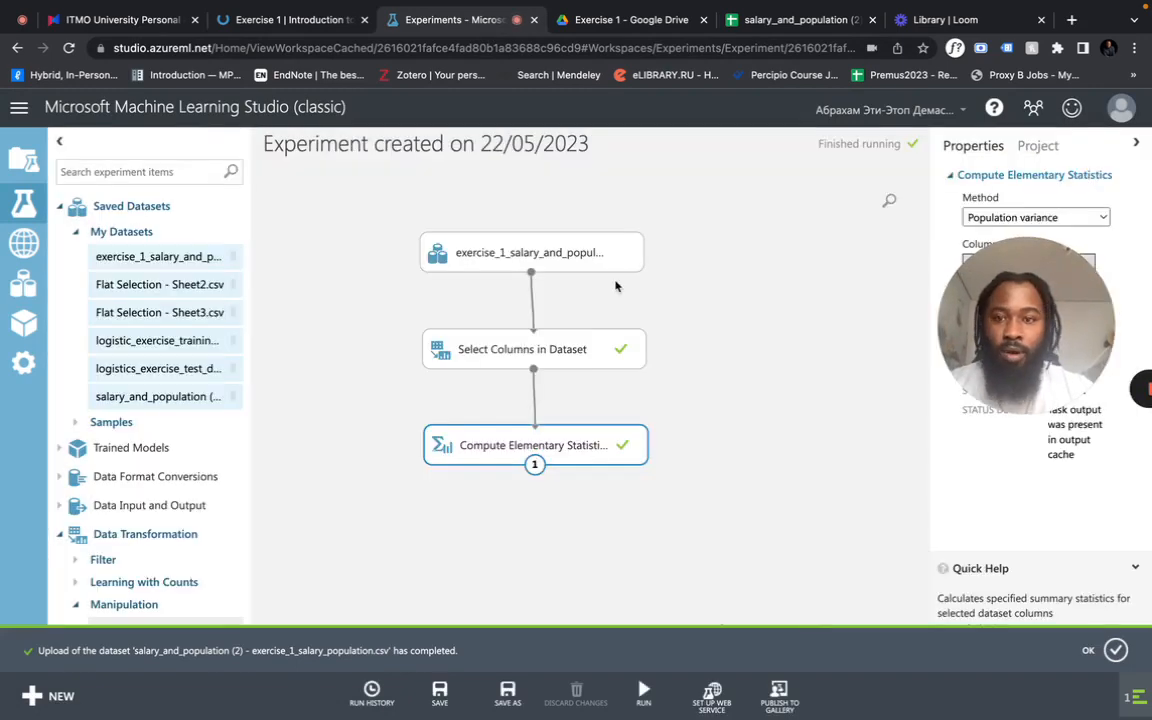
{"action": "left_click", "coordinate": [272, 20]}
{"action": "scroll", "coordinate": [283, 432], "scroll_direction": "down", "scroll_amount": 2}
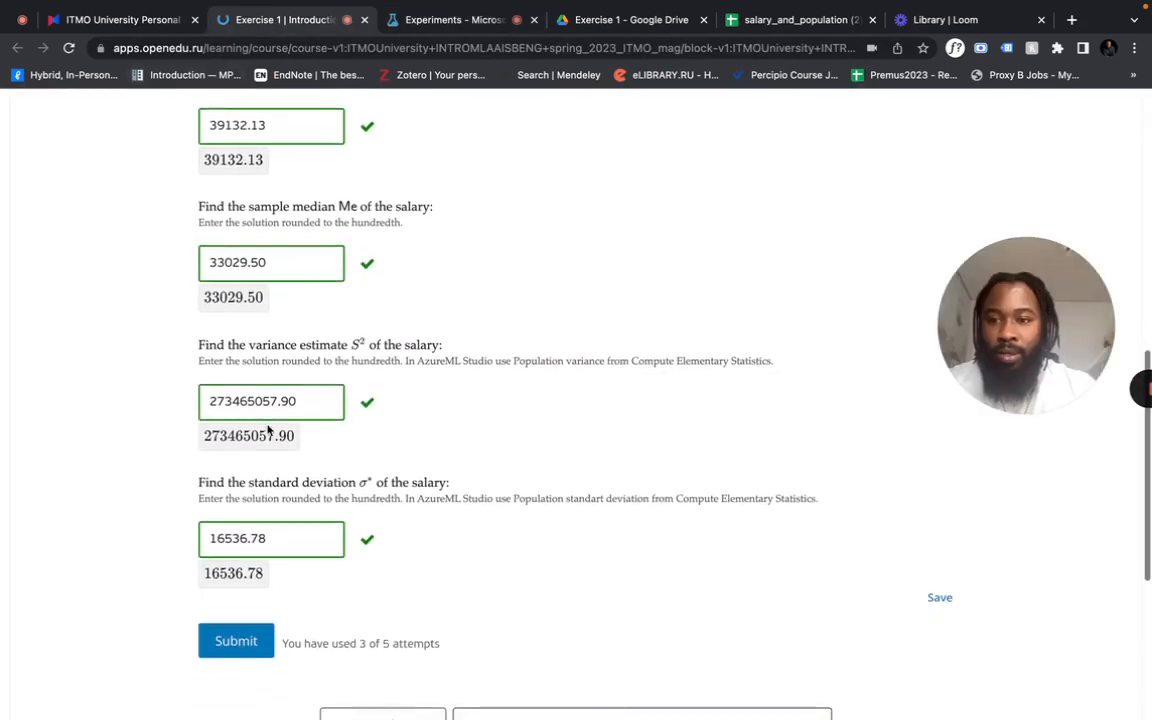
- Try the Sample standard deviation method in Compute Elementary Statistics and run the experiment
{"action": "left_click", "coordinate": [447, 20]}
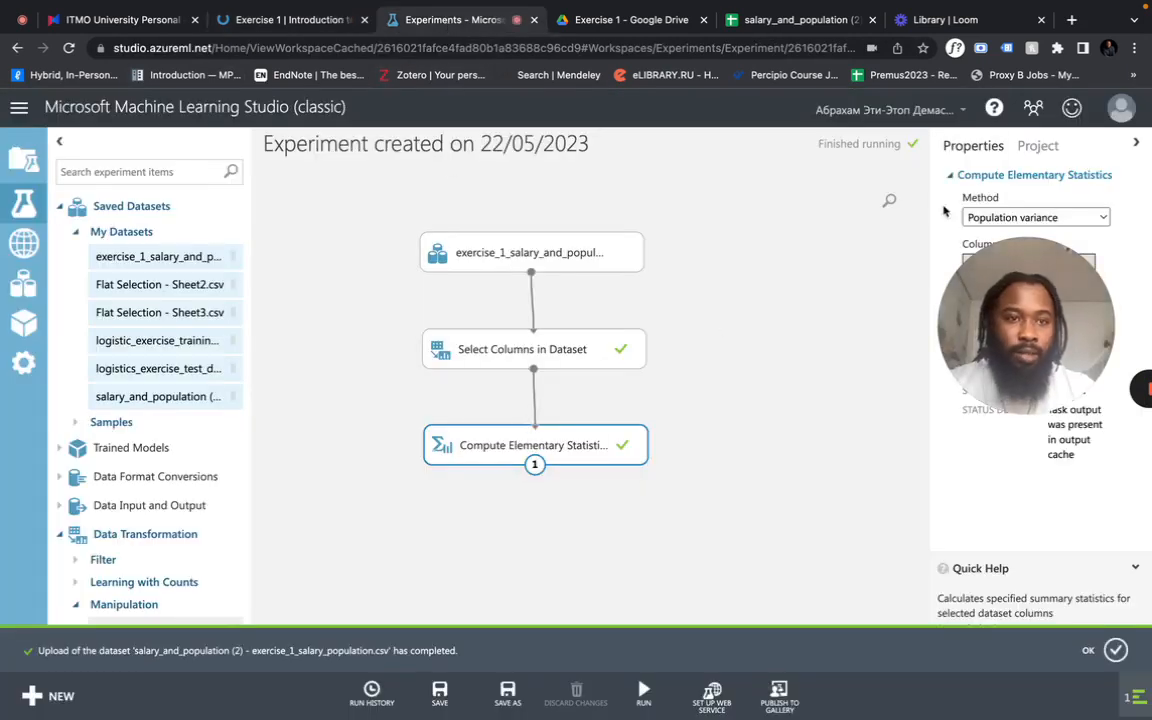
{"action": "left_click", "coordinate": [1024, 218]}
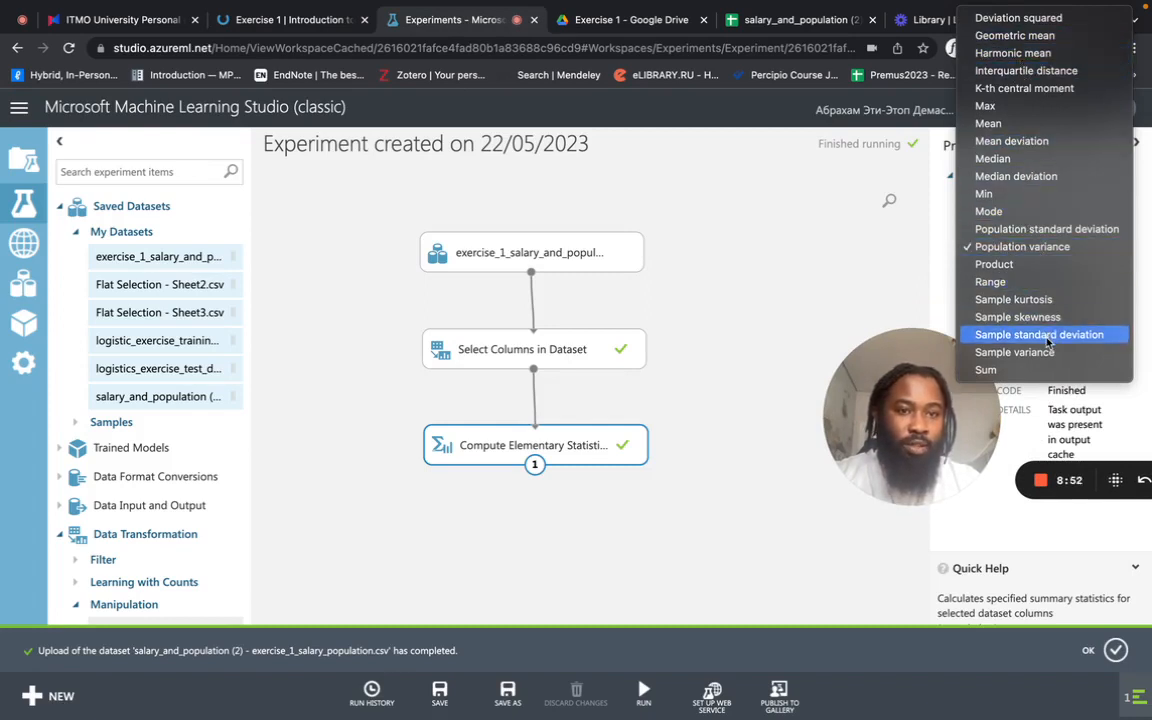
{"action": "left_click", "coordinate": [1047, 336]}
{"action": "left_click", "coordinate": [644, 690]}
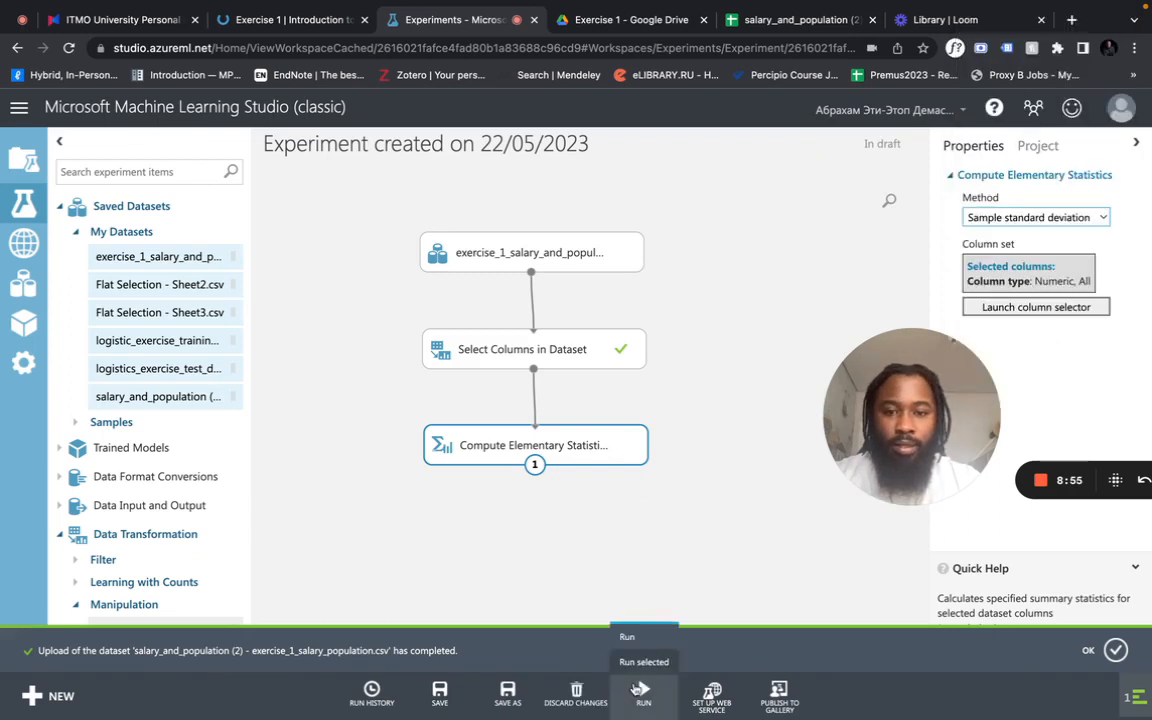
{"action": "left_click", "coordinate": [632, 625]}
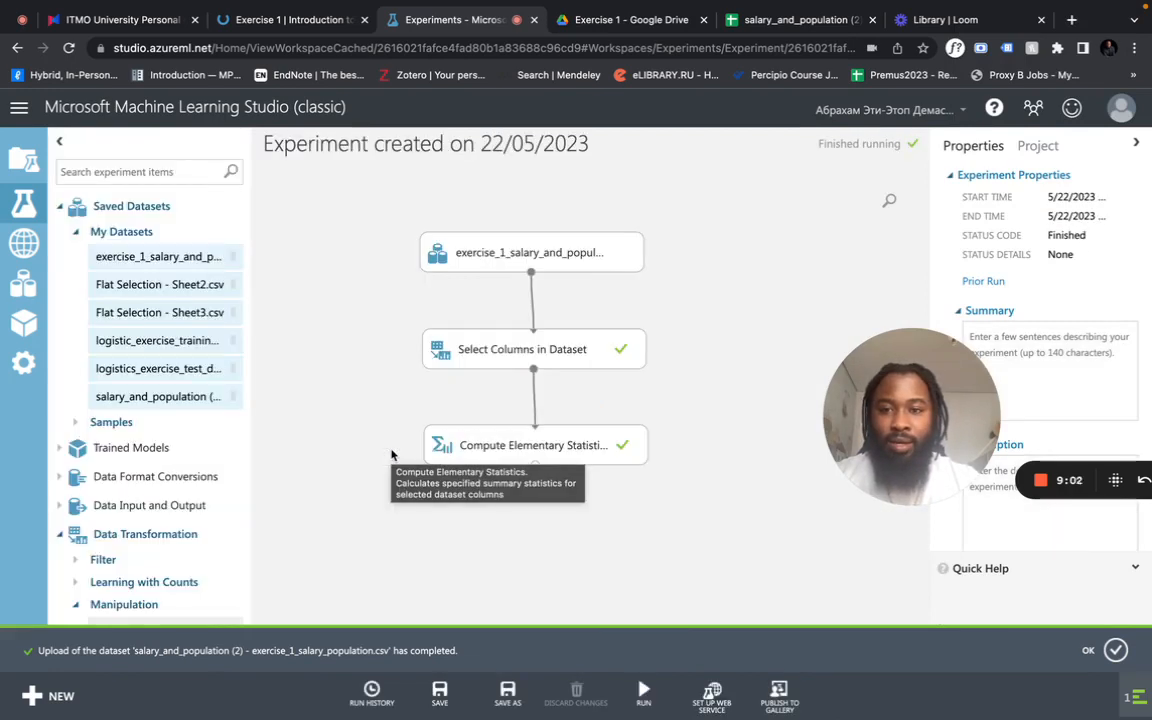
- Visualize the sample standard deviation results of AVG_Salary and compare the value with the standard deviation answer on the course page
{"action": "left_click", "coordinate": [510, 447]}
{"action": "right_click", "coordinate": [510, 447]}
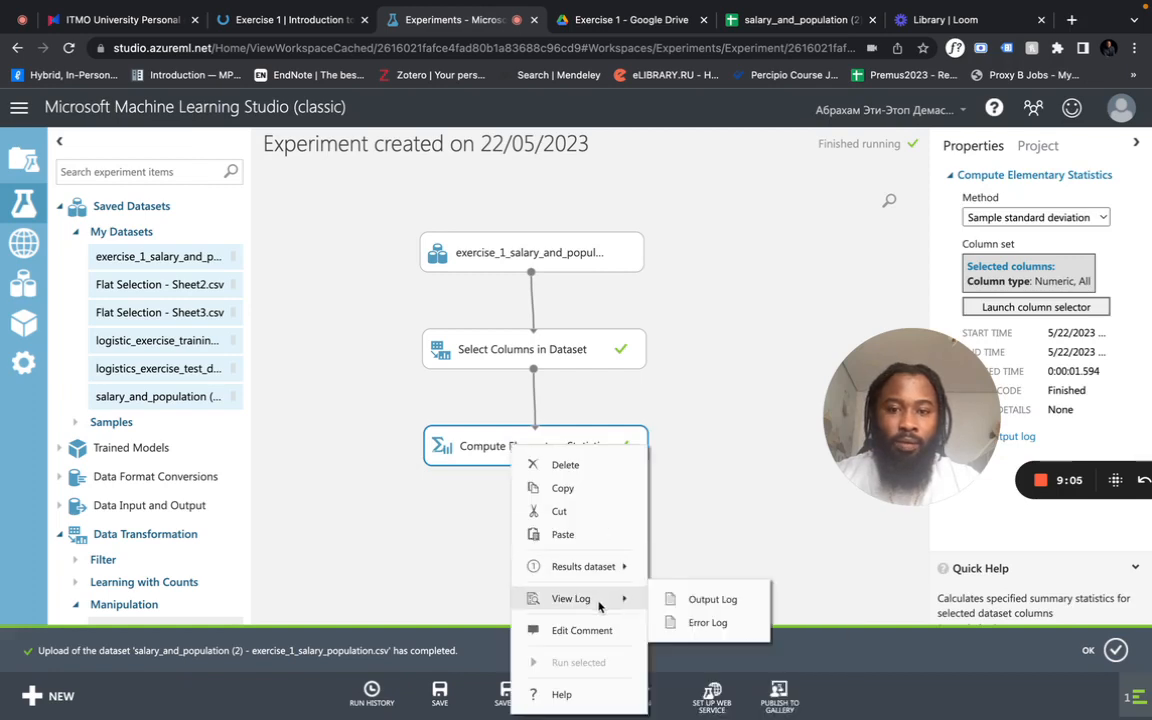
{"action": "mouse_move", "coordinate": [604, 578]}
{"action": "left_click", "coordinate": [705, 660]}
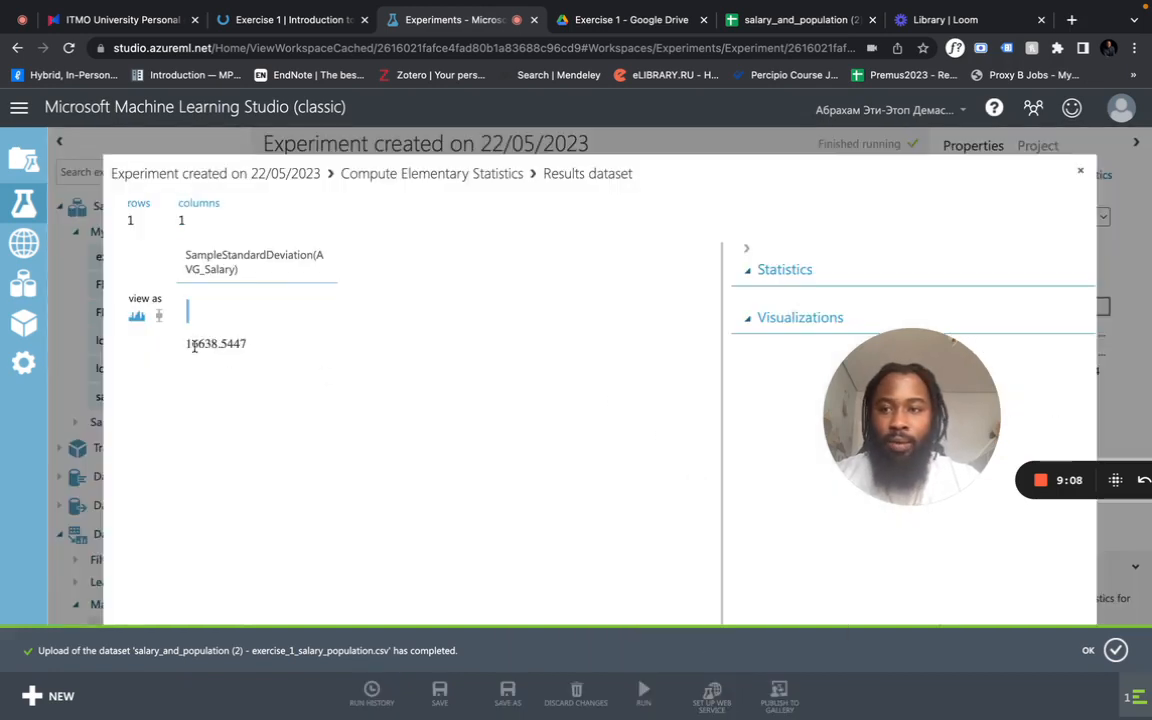
{"action": "double_click", "coordinate": [194, 346]}
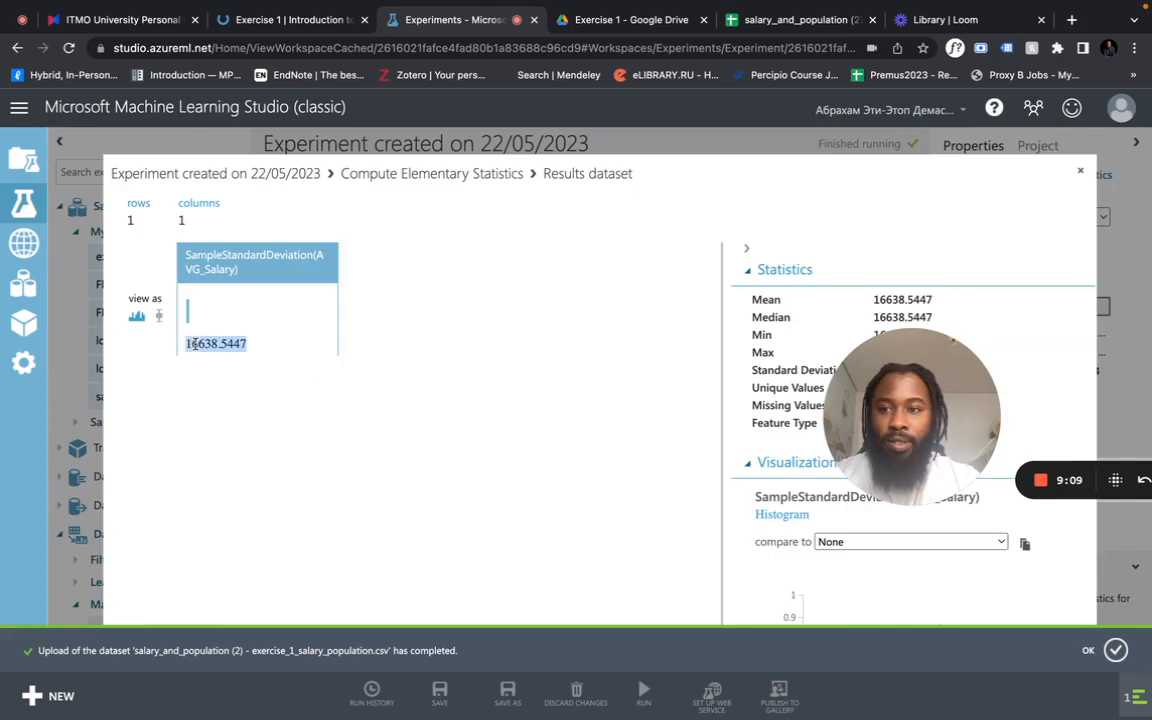
{"action": "left_click", "coordinate": [273, 26]}
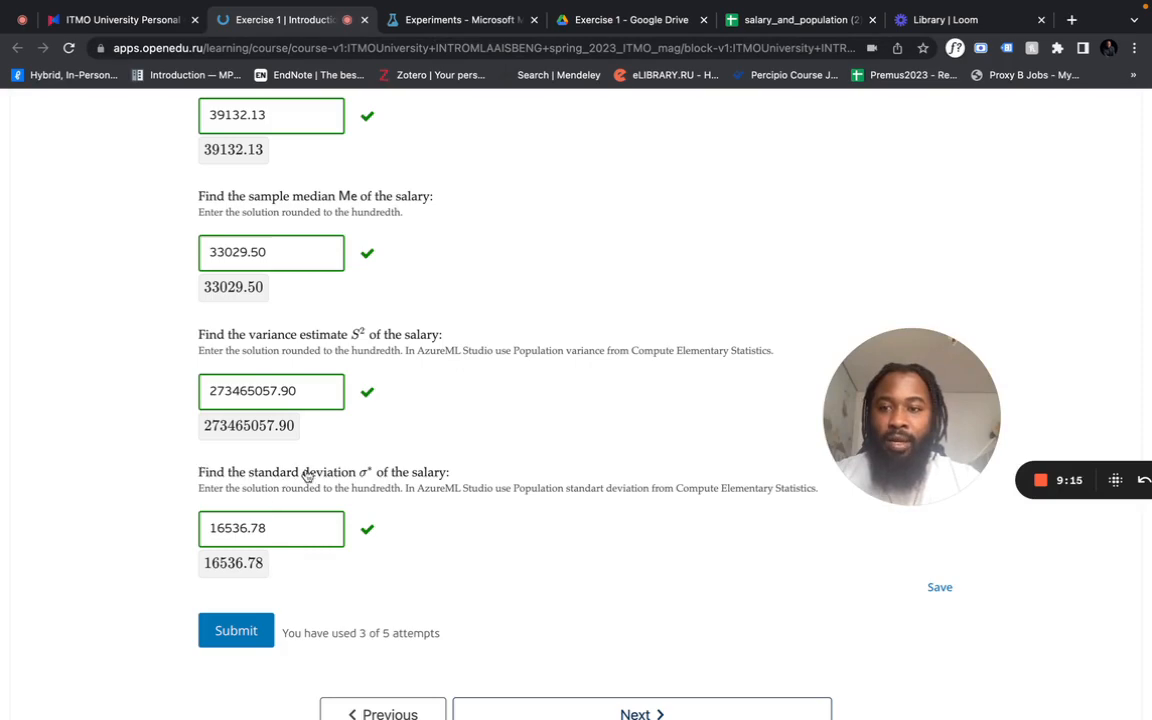
- Close the sample standard deviation results, set the Compute Elementary Statistics method to Population standard deviation, and run the experiment
{"action": "left_click", "coordinate": [450, 26]}
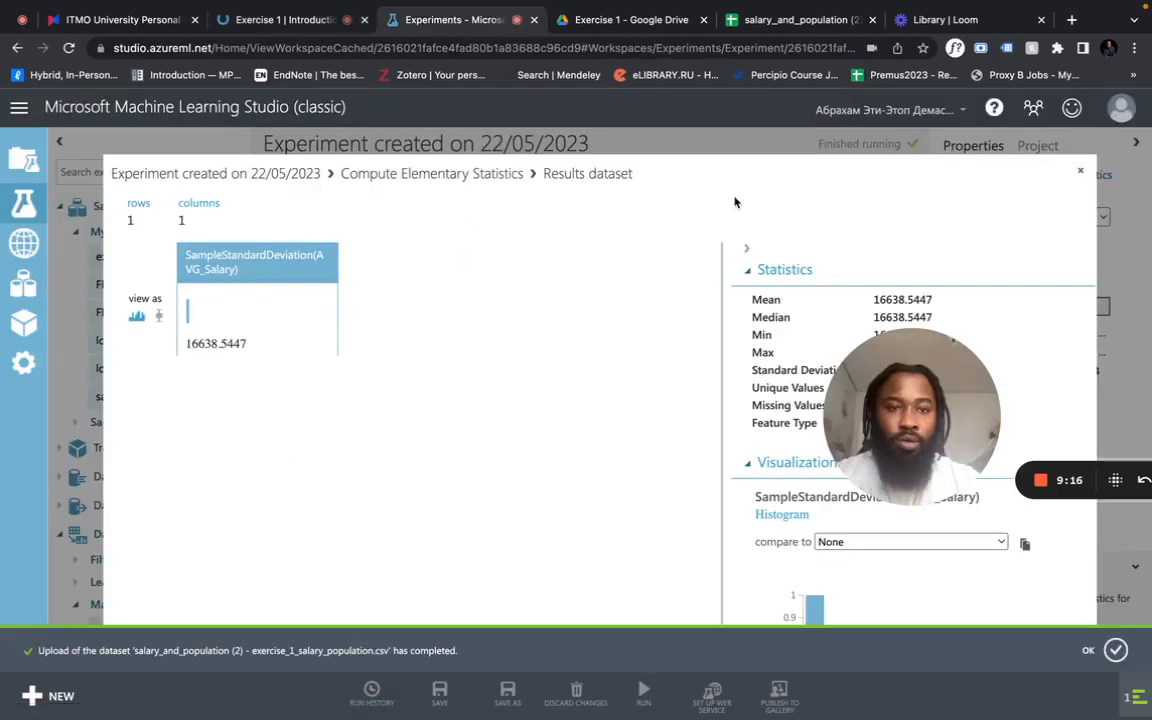
{"action": "left_click", "coordinate": [1078, 168]}
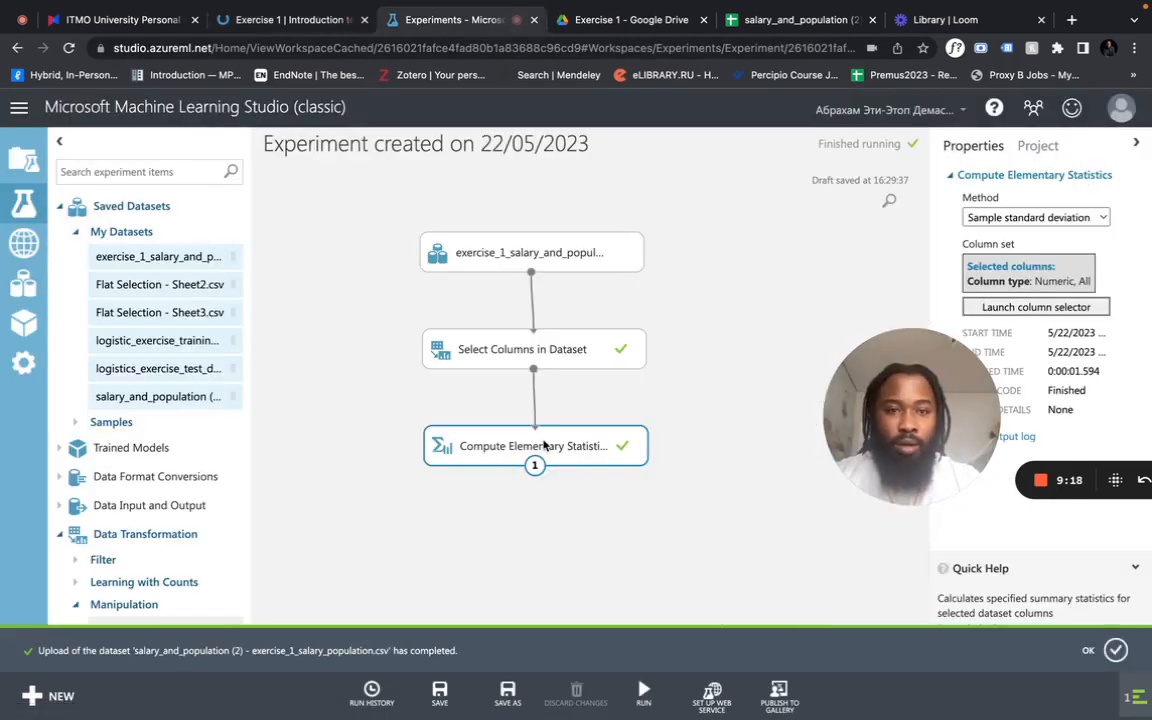
{"action": "left_click", "coordinate": [997, 222]}
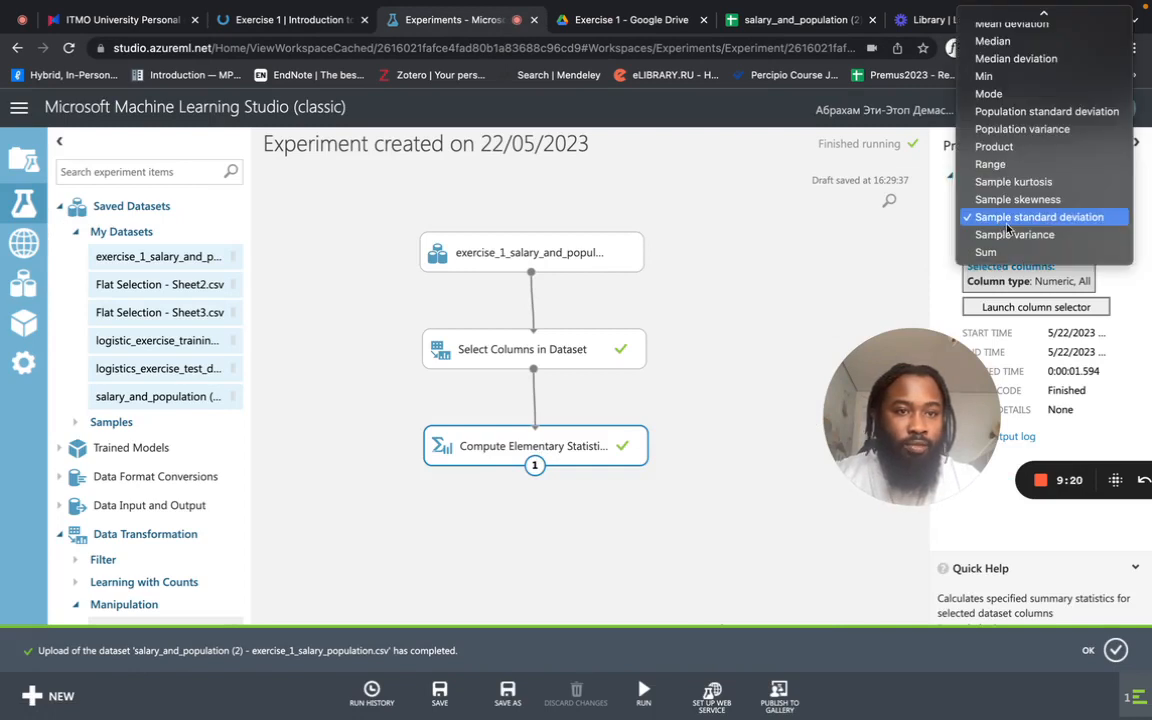
{"action": "scroll", "coordinate": [1009, 228], "scroll_direction": "up", "scroll_amount": 1}
{"action": "scroll", "coordinate": [1009, 228], "scroll_direction": "up", "scroll_amount": 1}
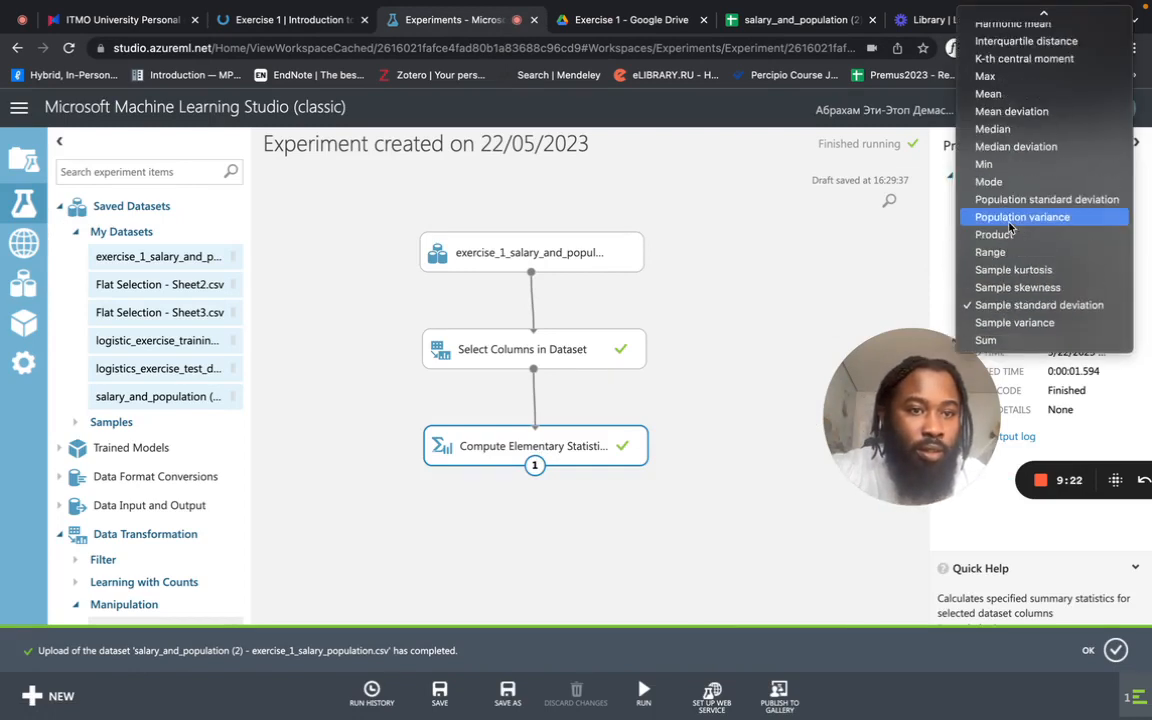
{"action": "left_click", "coordinate": [1021, 203]}
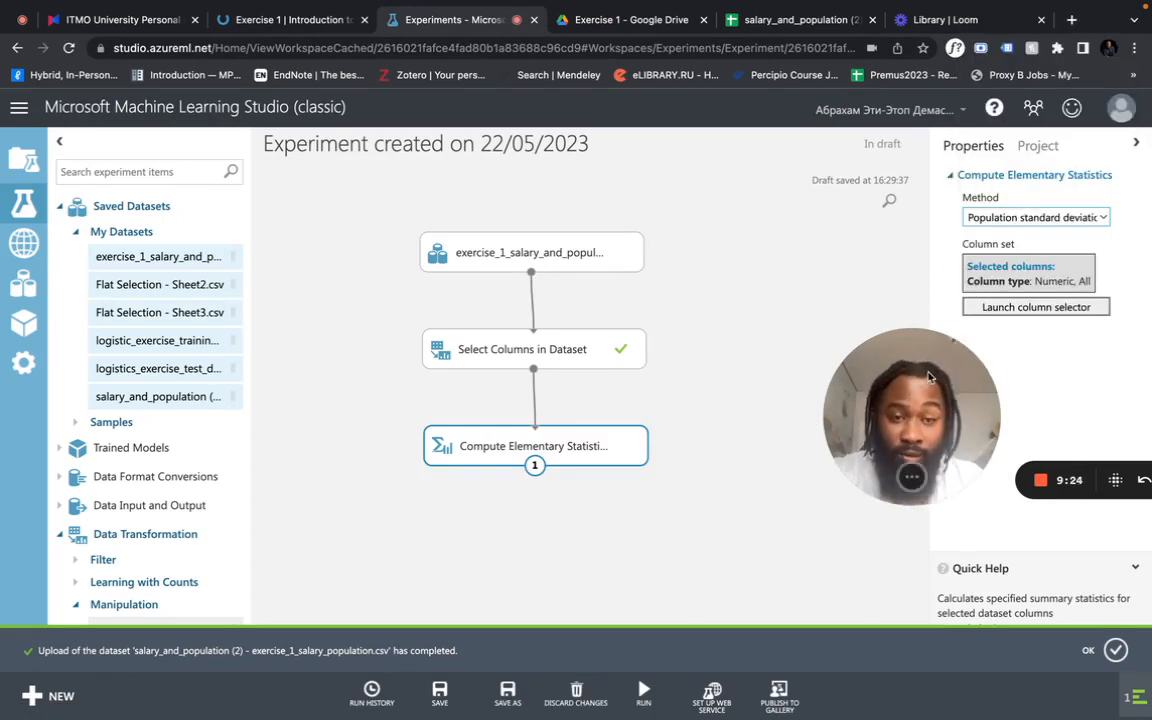
{"action": "left_click_drag", "start_coordinate": [928, 376], "coordinate": [878, 374]}
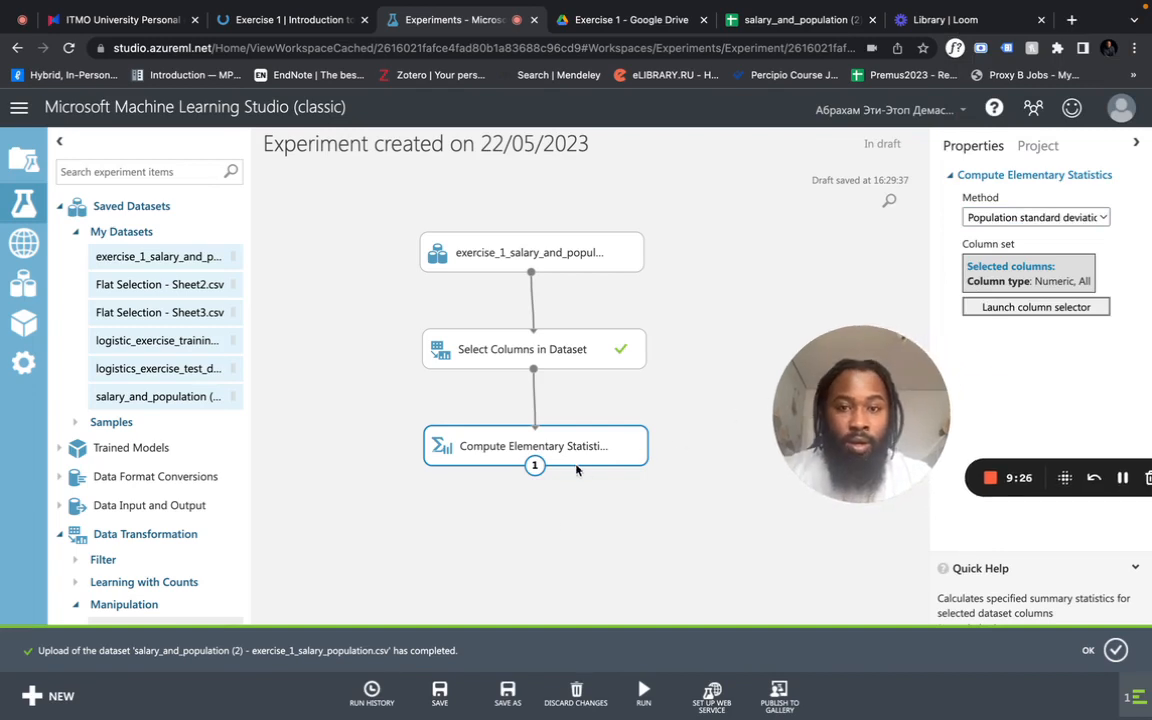
{"action": "left_click", "coordinate": [640, 695]}
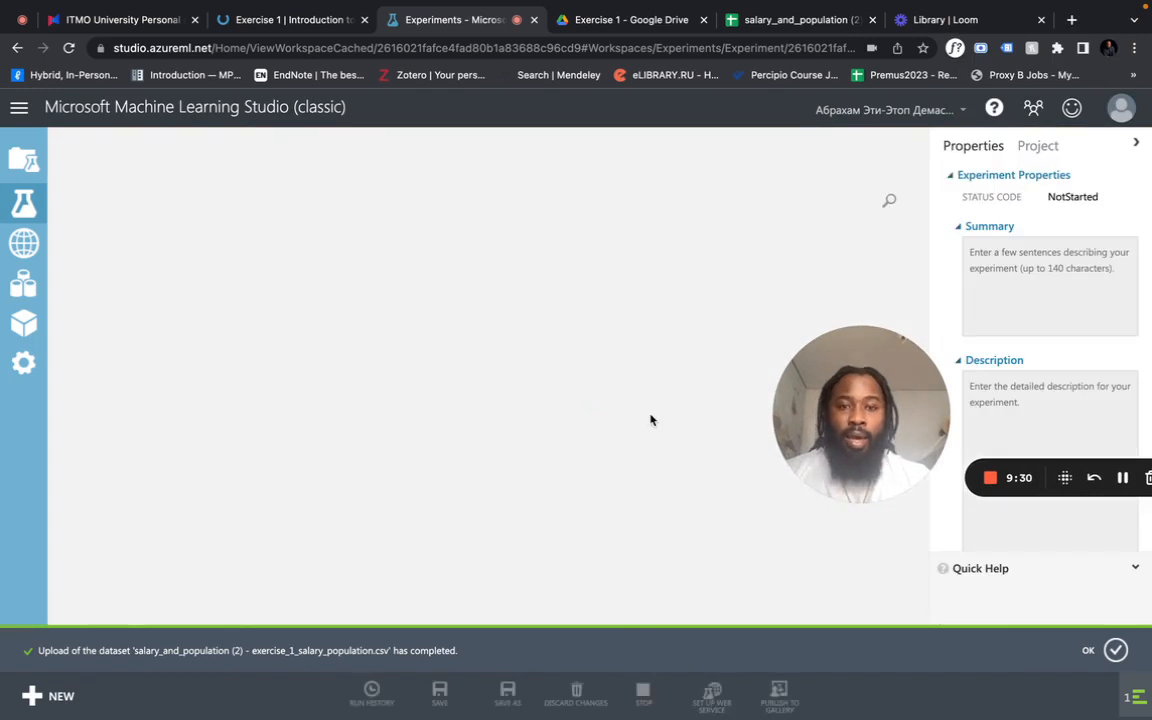
- Visualize the population standard deviation results of AVG_Salary and check the value against the standard deviation answer on the course page
{"action": "left_click", "coordinate": [380, 447]}
{"action": "right_click", "coordinate": [388, 455]}
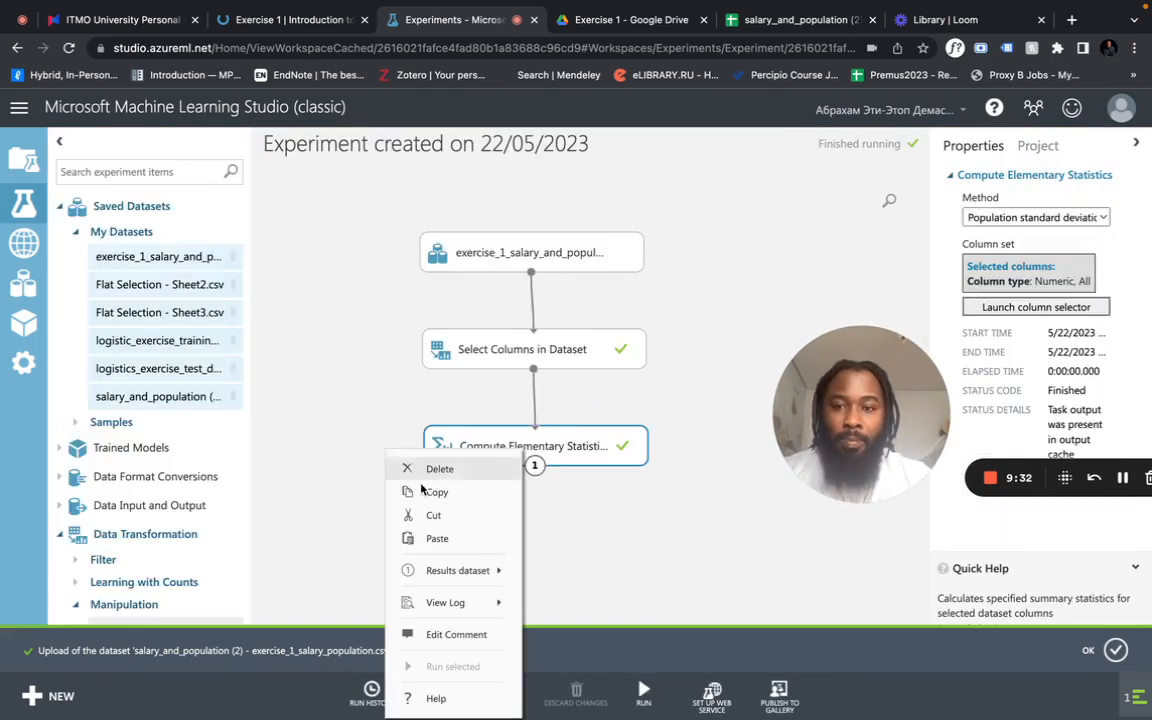
{"action": "mouse_move", "coordinate": [483, 585]}
{"action": "left_click", "coordinate": [585, 664]}
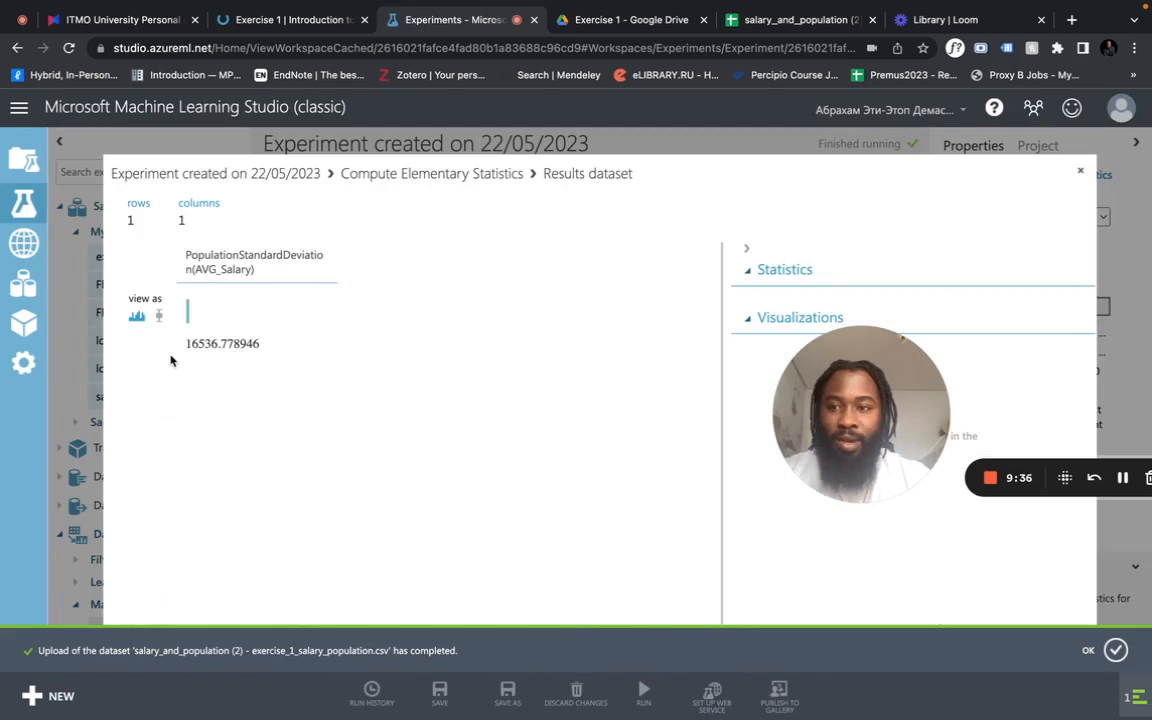
{"action": "double_click", "coordinate": [197, 341]}
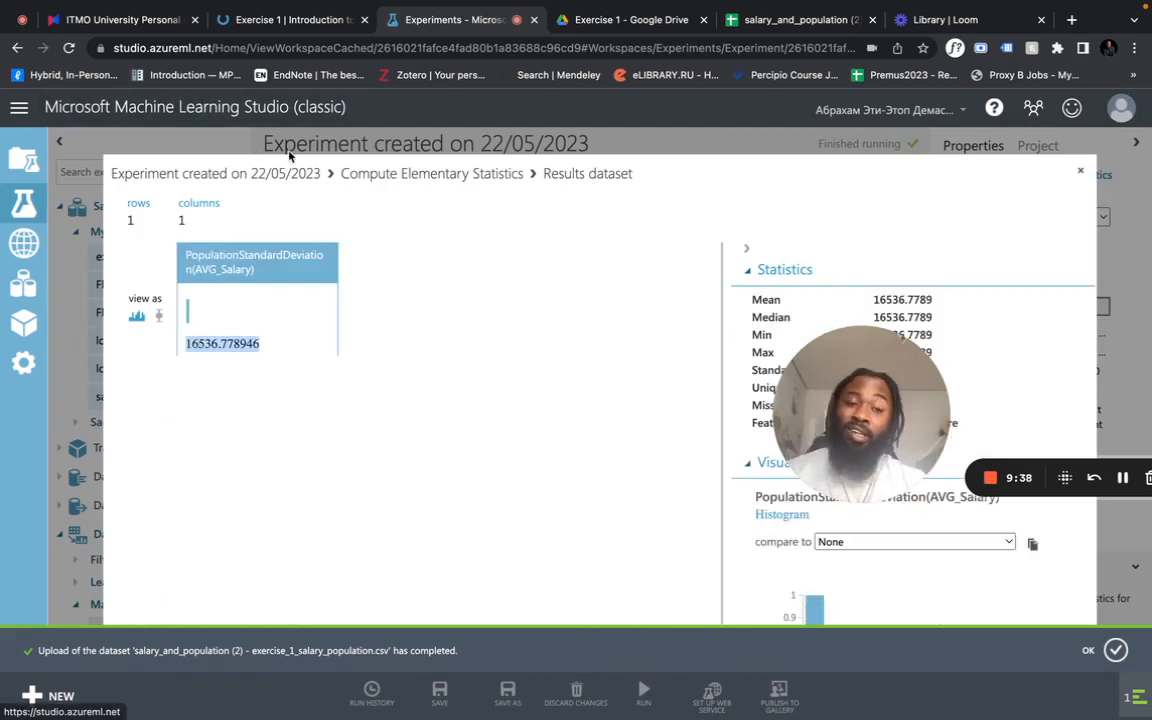
{"action": "left_click", "coordinate": [283, 24]}
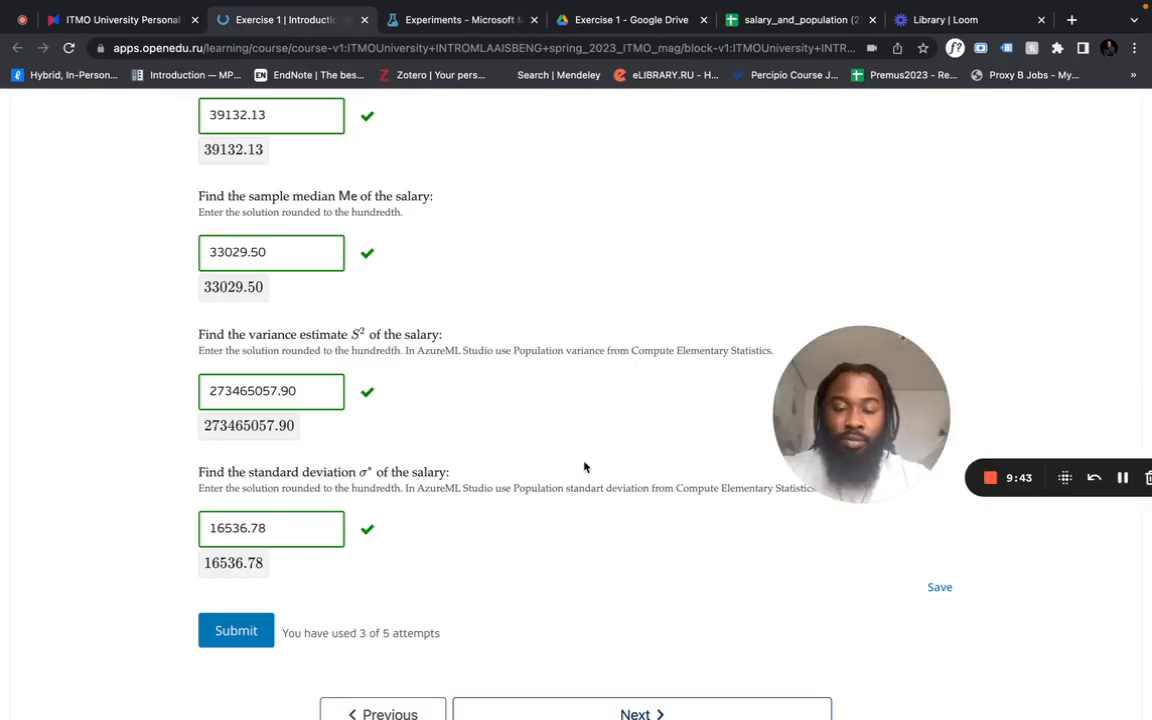